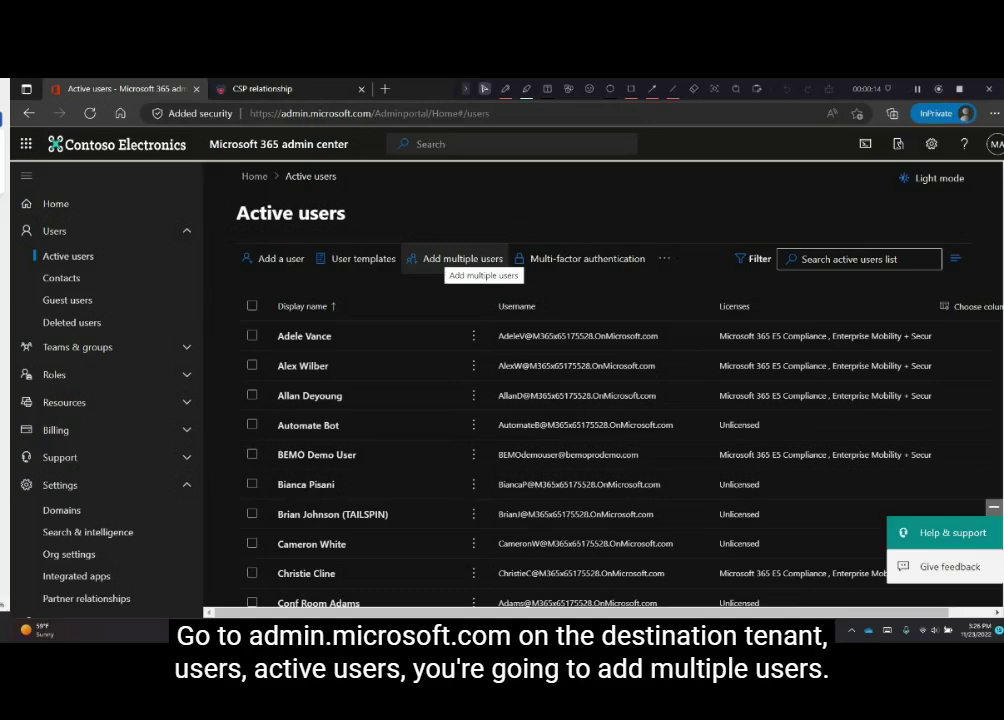
Step: In Add multiple users, turn on 'I'd like to upload a CSV with user information' and find the Browse field
click(462, 258)
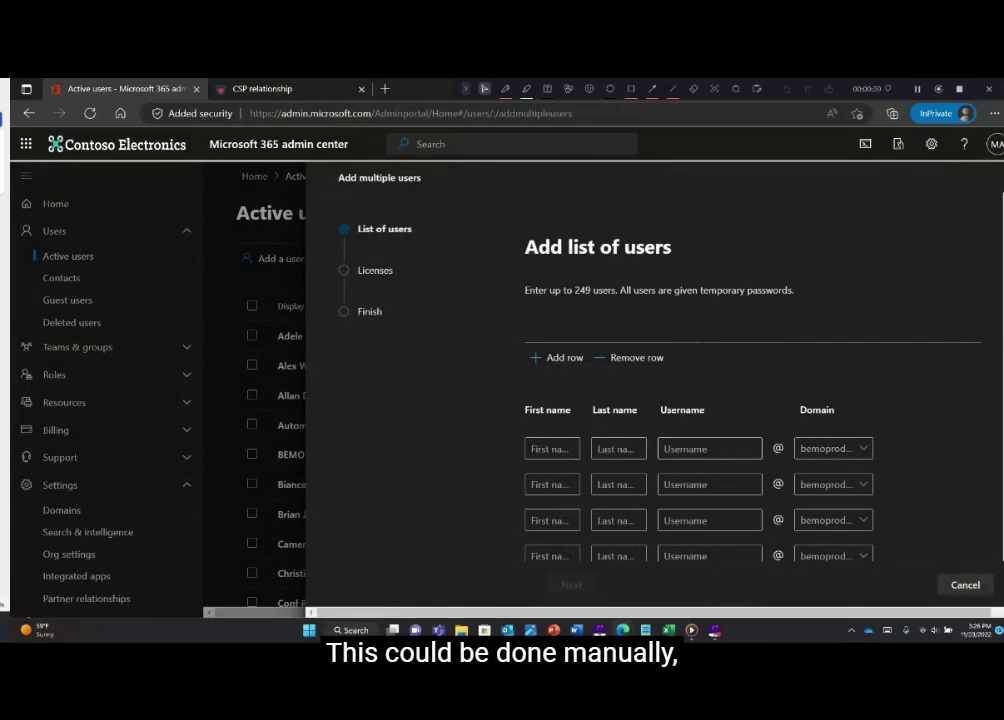
scroll(750, 400, down, 3)
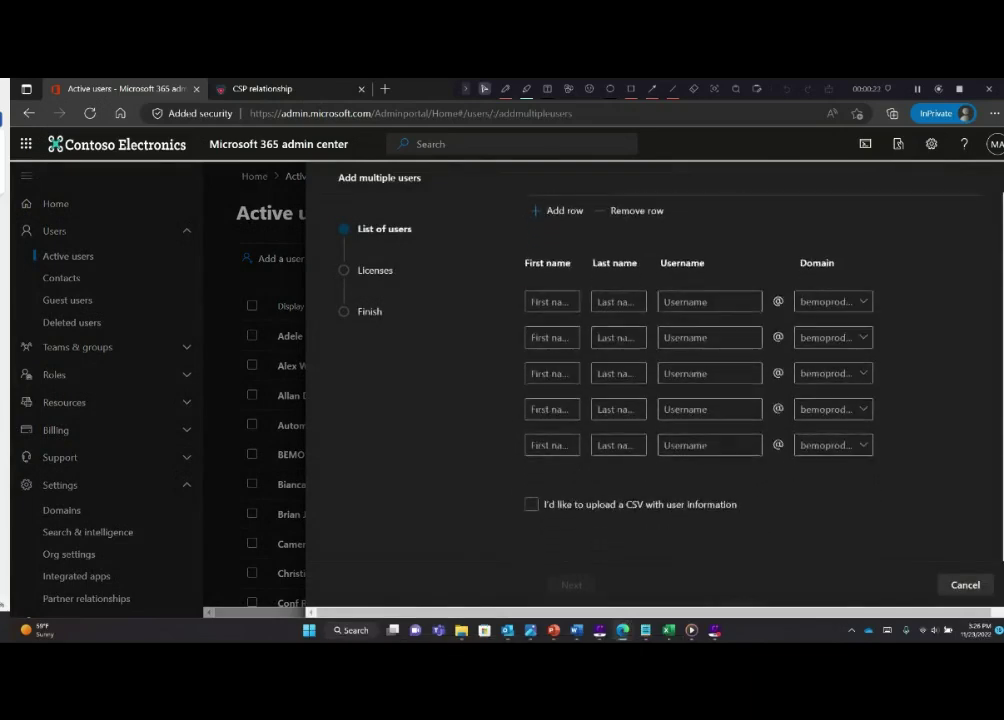
click(531, 504)
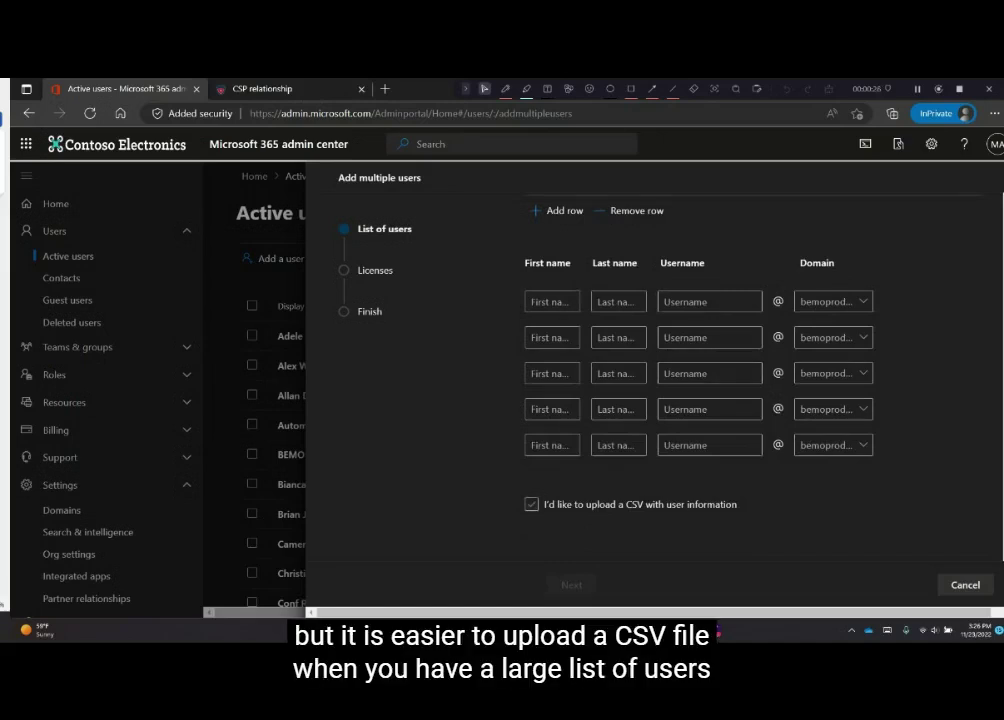
click(531, 504)
scroll(700, 400, down, 1)
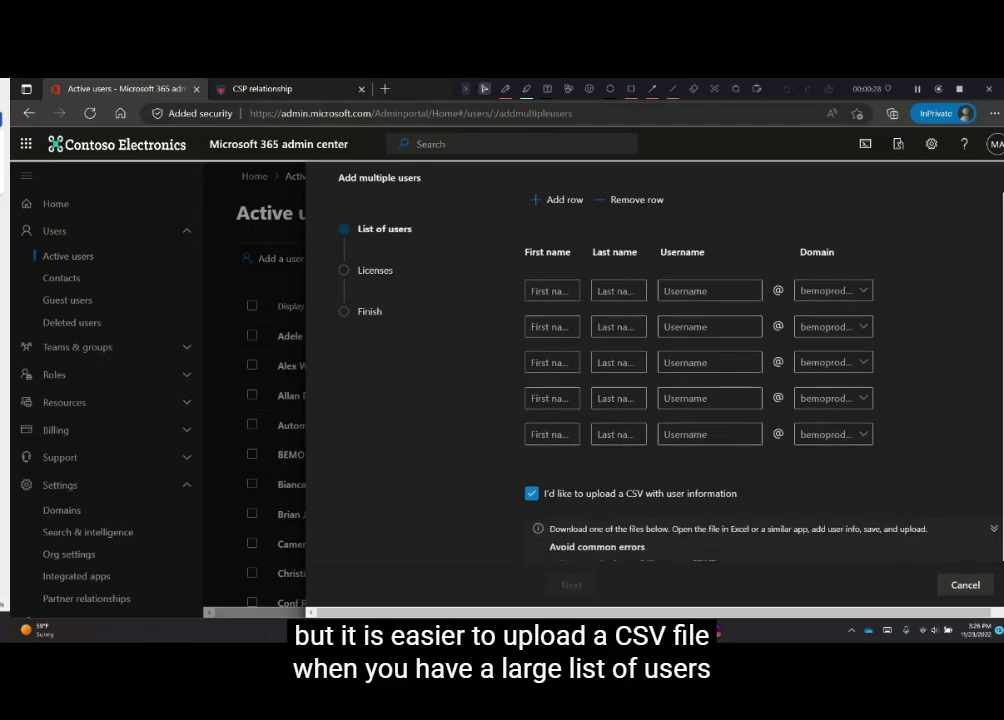
scroll(700, 400, down, 5)
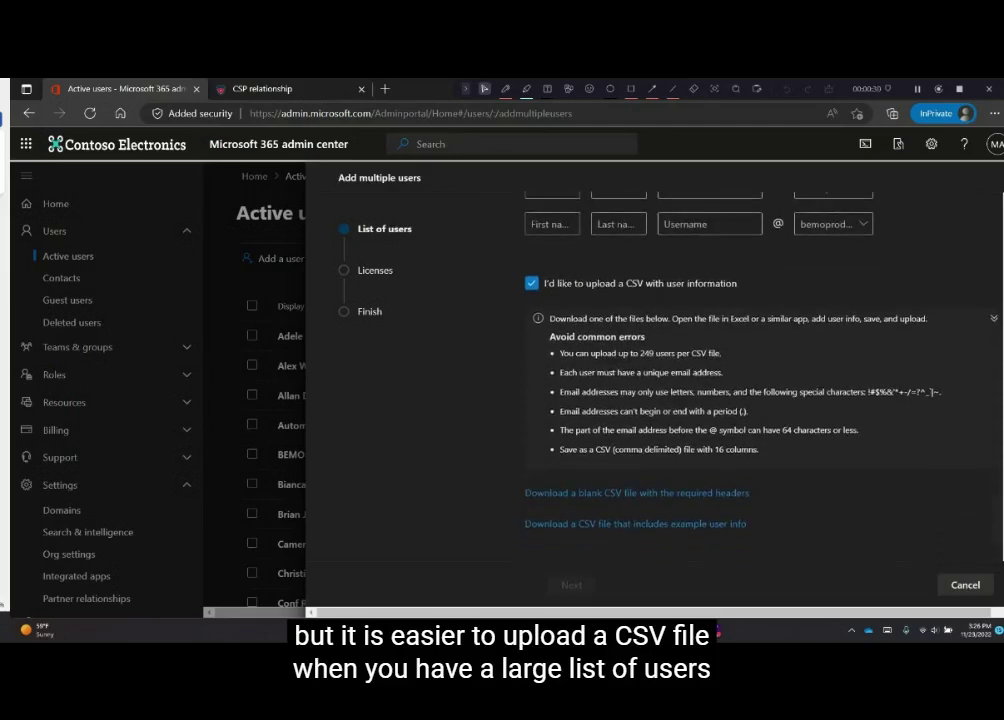
scroll(700, 400, down, 2)
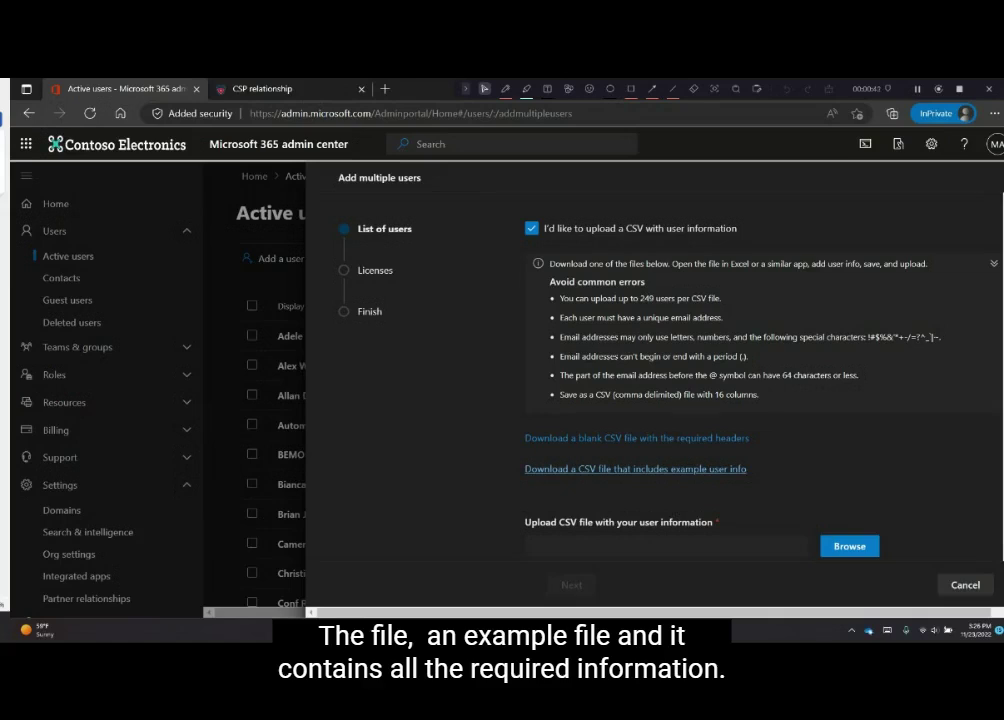
Step: Review Import_User_Sample.csv in Excel from Downloads, then cancel the Add multiple users form
click(635, 469)
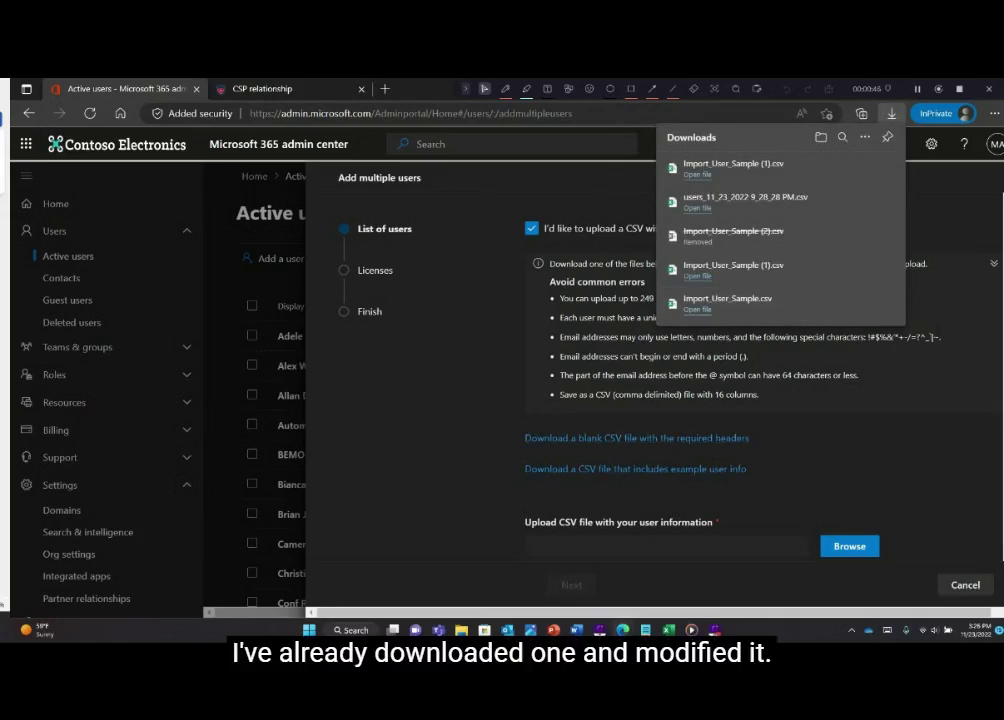
mouse_move(668, 630)
click(668, 575)
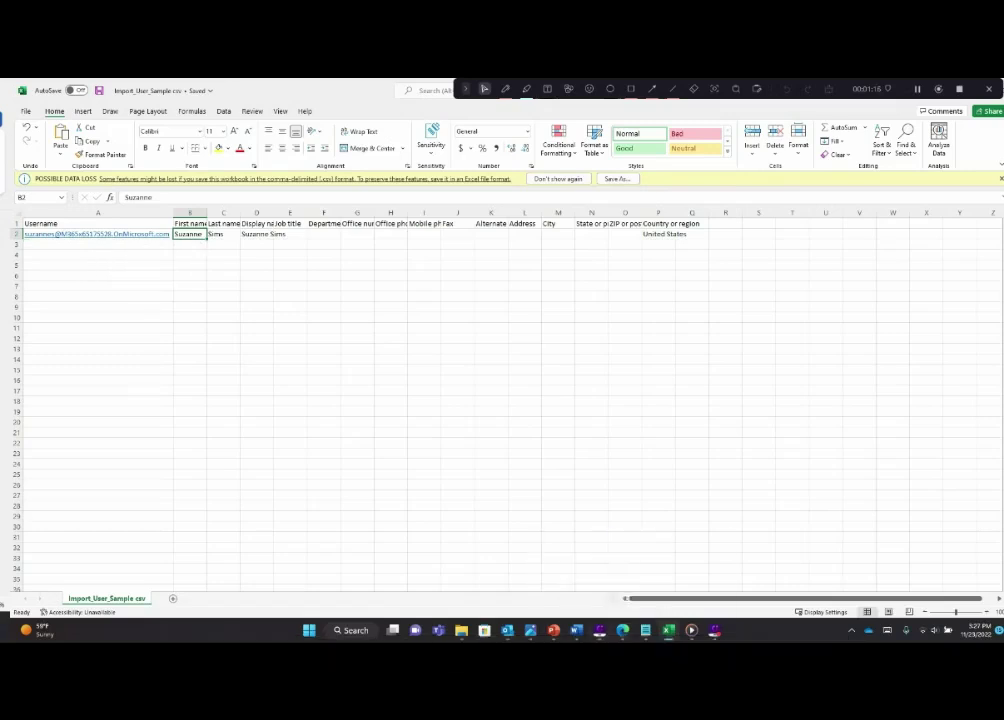
mouse_move(622, 628)
click(680, 575)
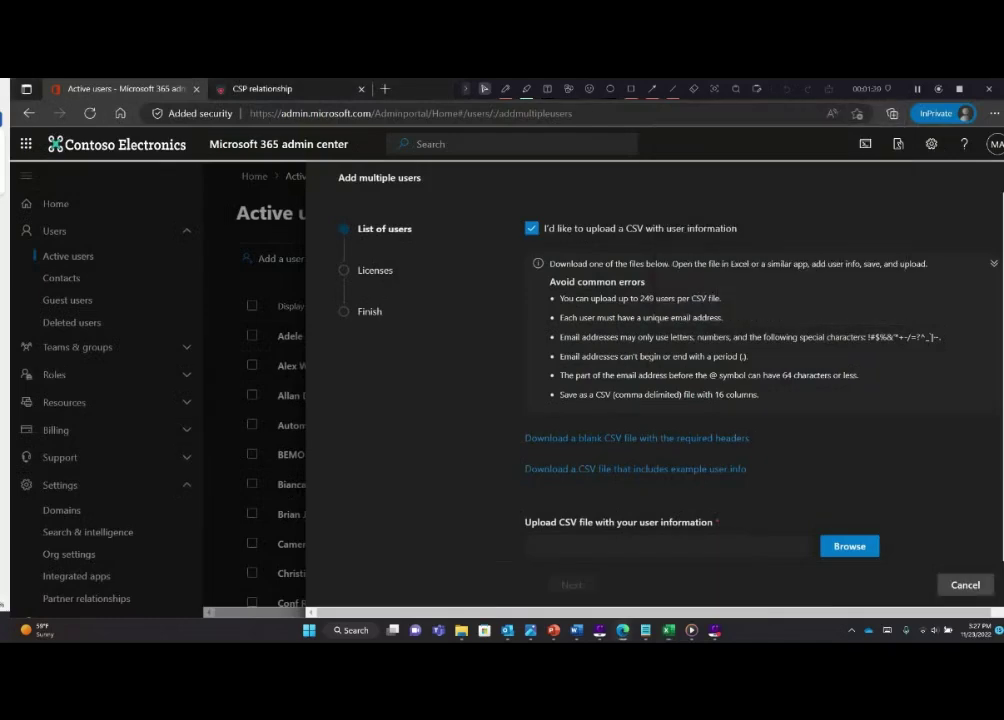
click(965, 585)
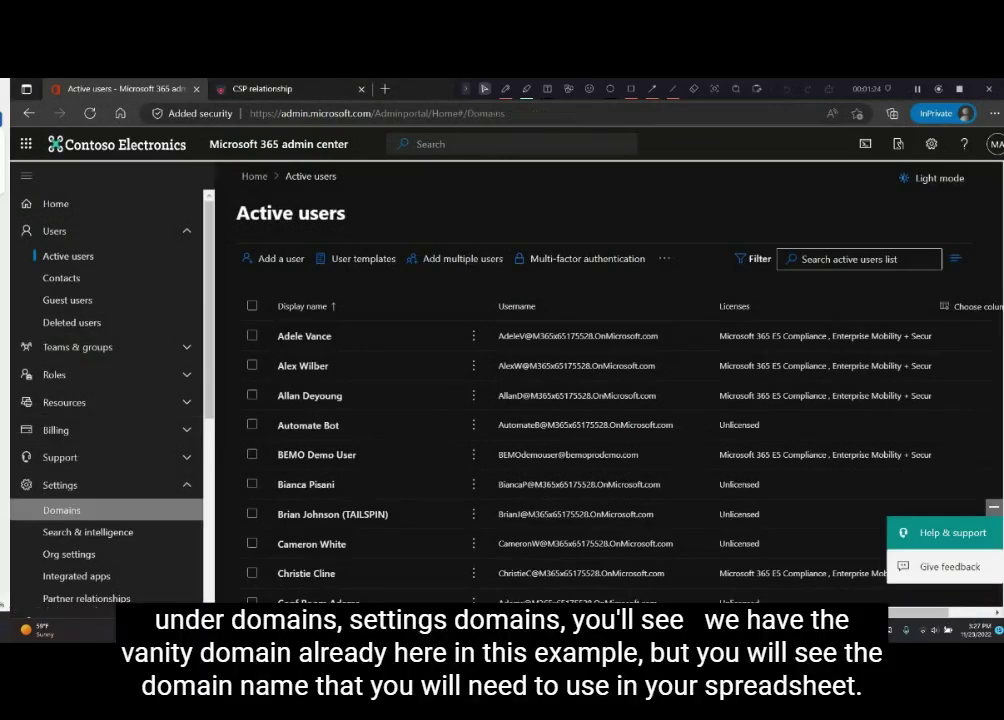
Step: Look up the tenant's domain names under Settings > Domains, then return to the user CSV in Excel
click(62, 510)
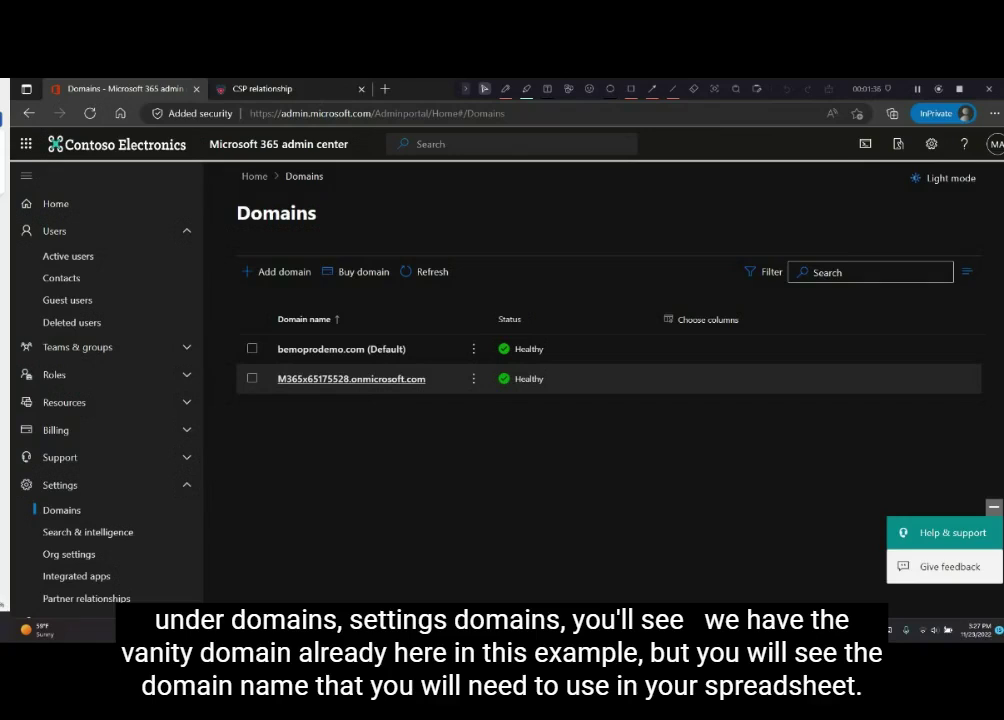
click(672, 565)
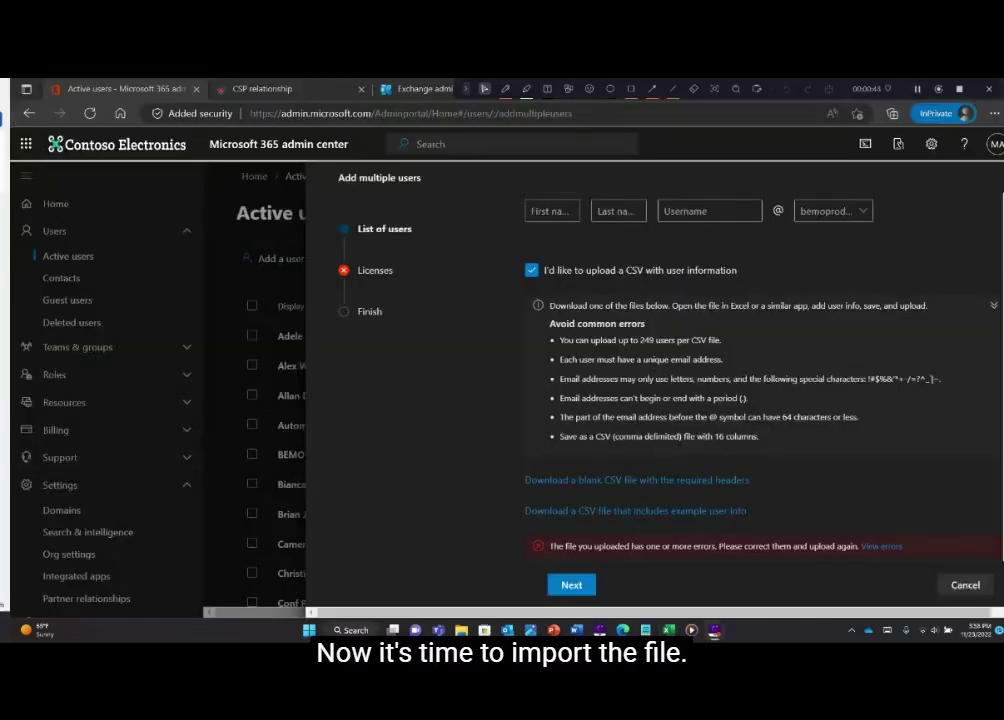
Step: Submit the uploaded Import_User_Sample (1).csv and continue to the Licenses step
scroll(760, 400, down, 2)
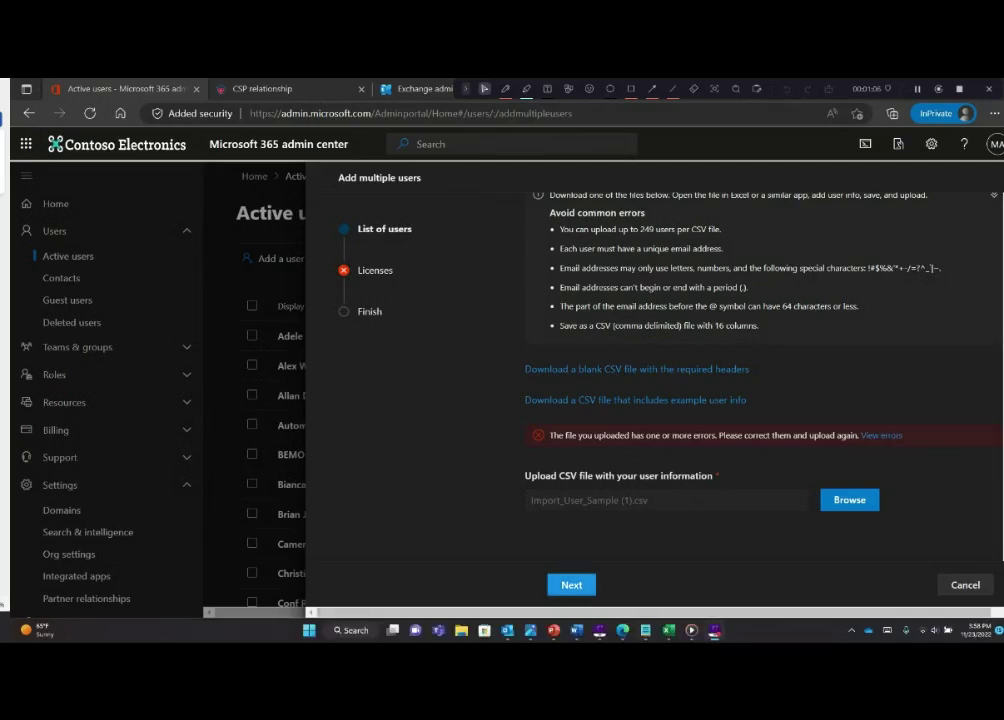
key(Return)
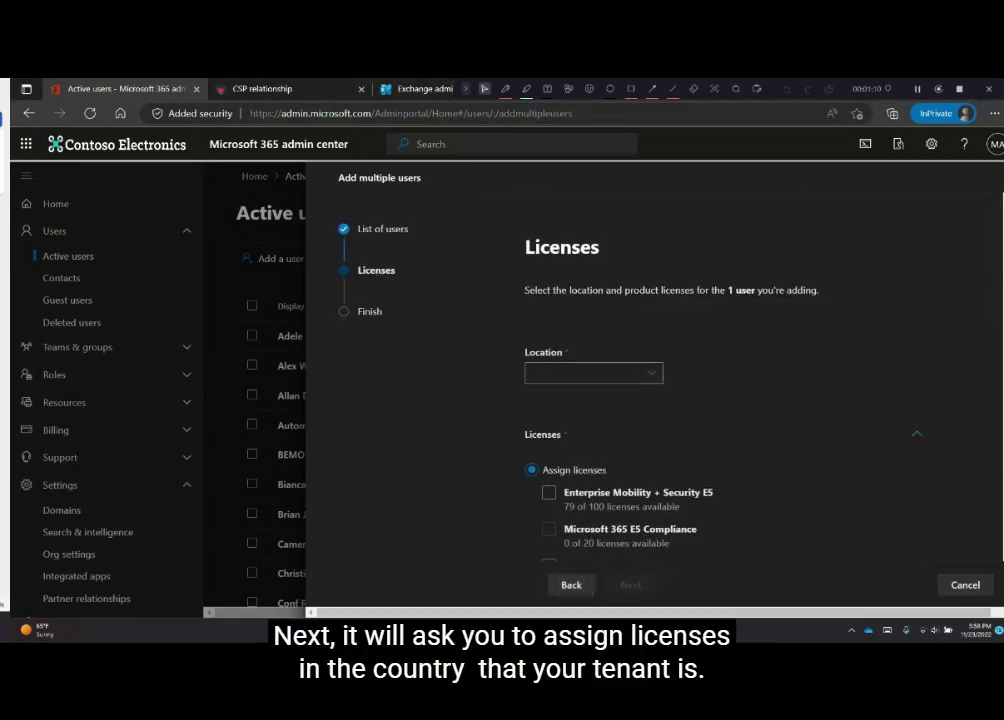
Step: Set the user's location to United States, assign Office 365 E3, and continue to review
click(590, 373)
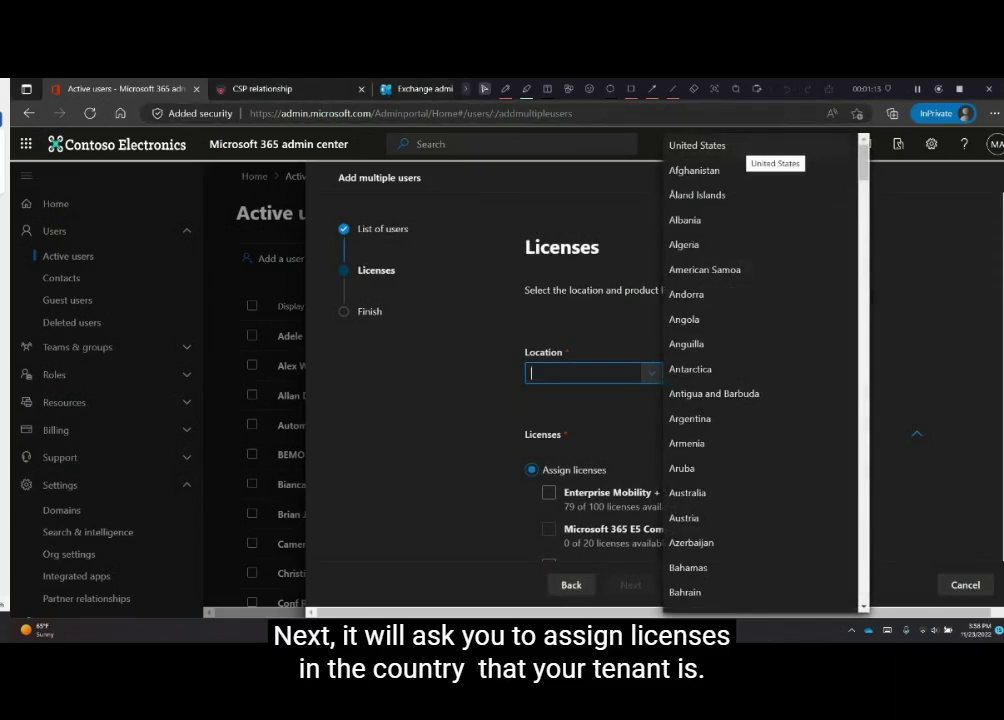
click(720, 145)
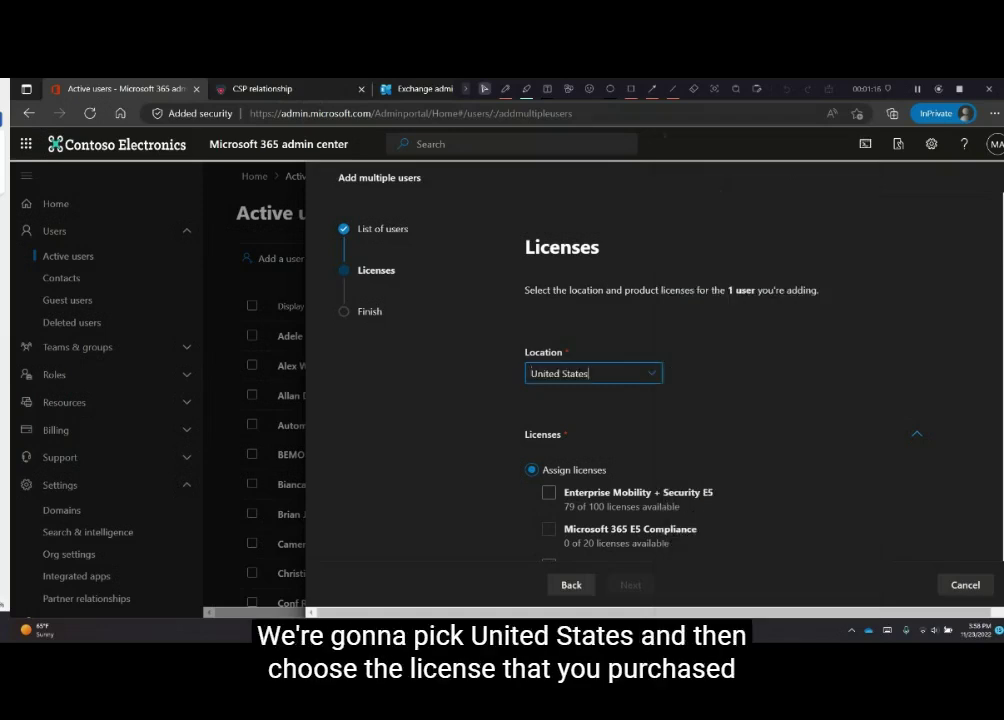
scroll(650, 400, down, 3)
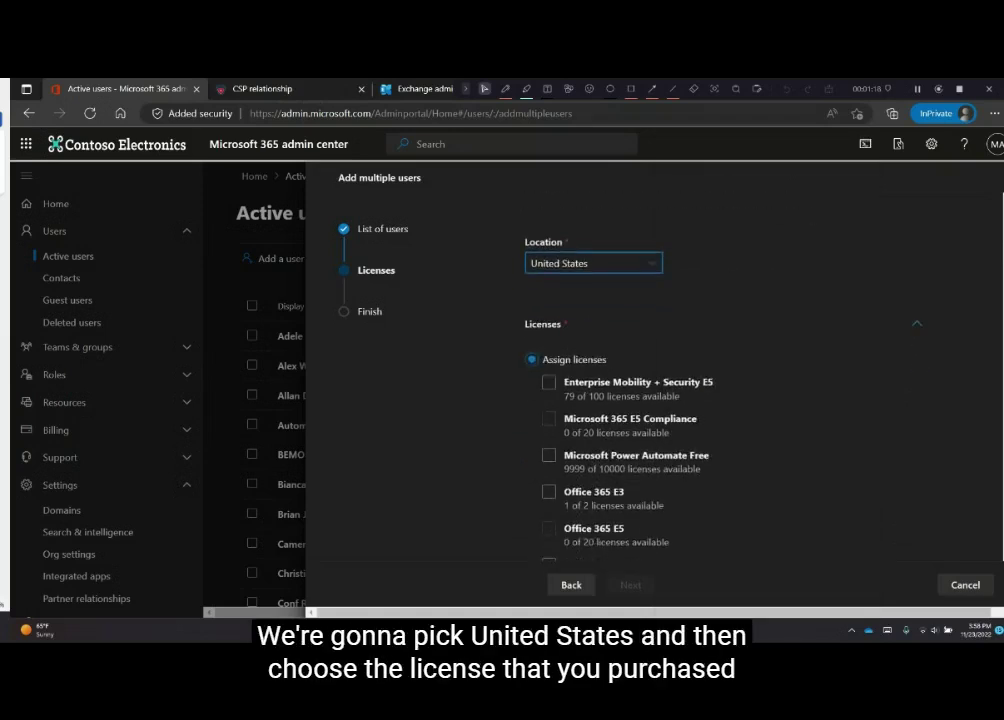
scroll(650, 330, down, 1)
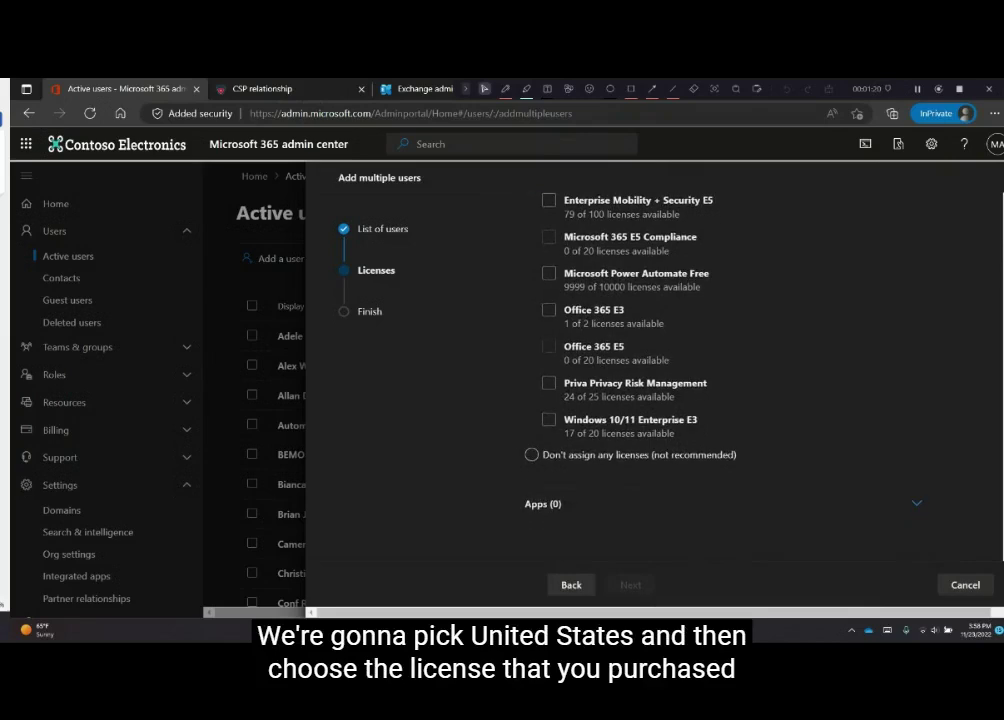
click(548, 309)
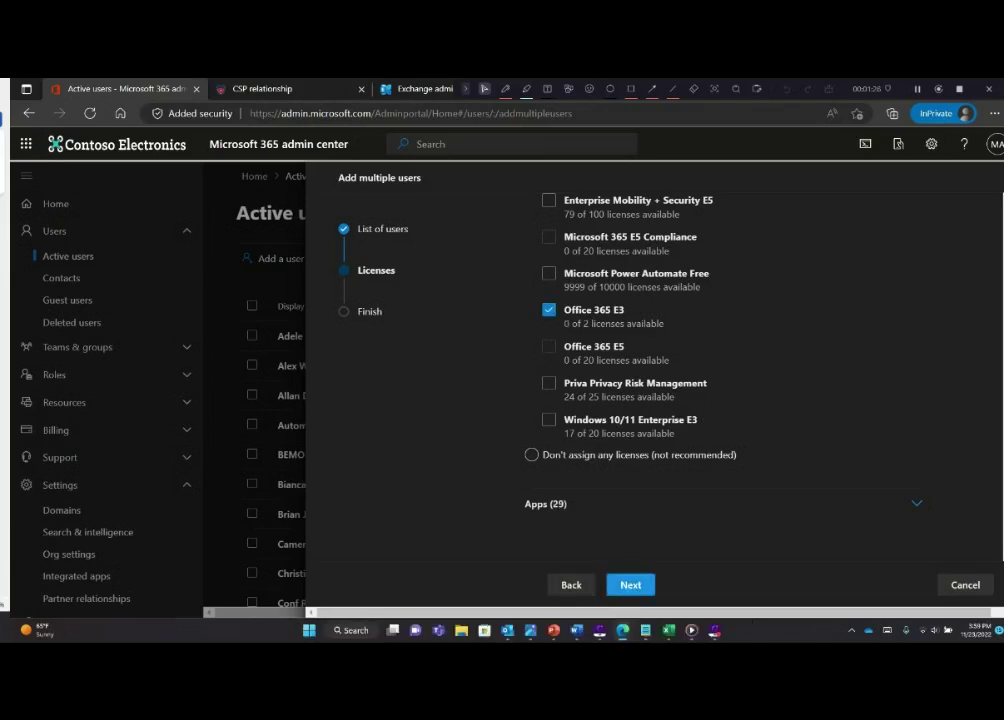
key(Return)
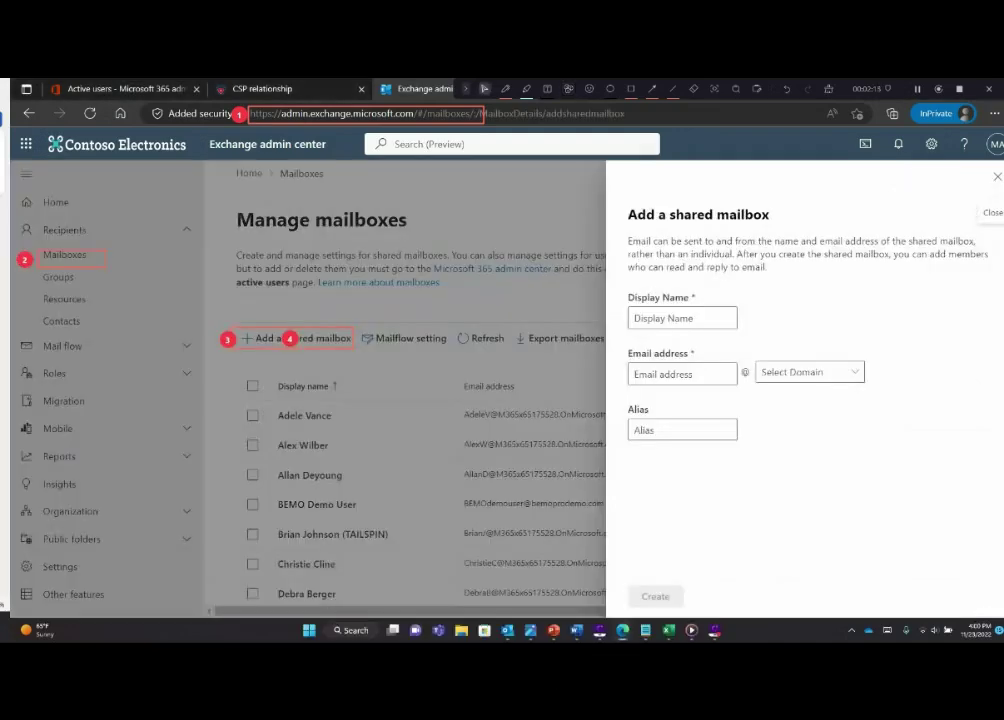
Step: Enter display name 'Sales' and address 'sales' on the M365x65175528 domain for the shared mailbox
key(Tab)
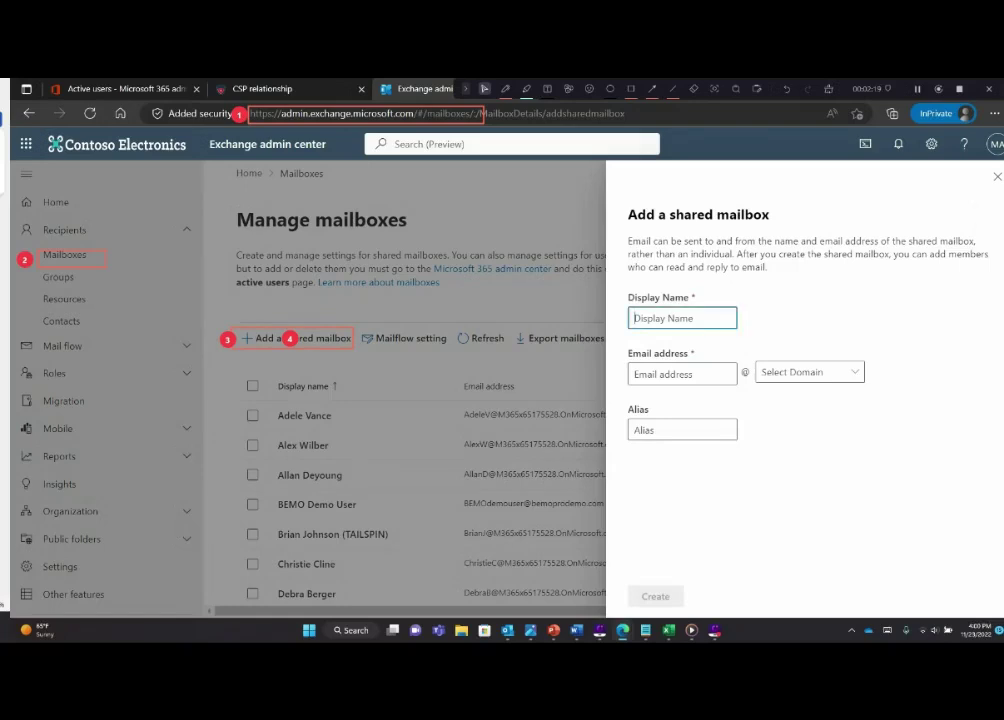
text(Sales)
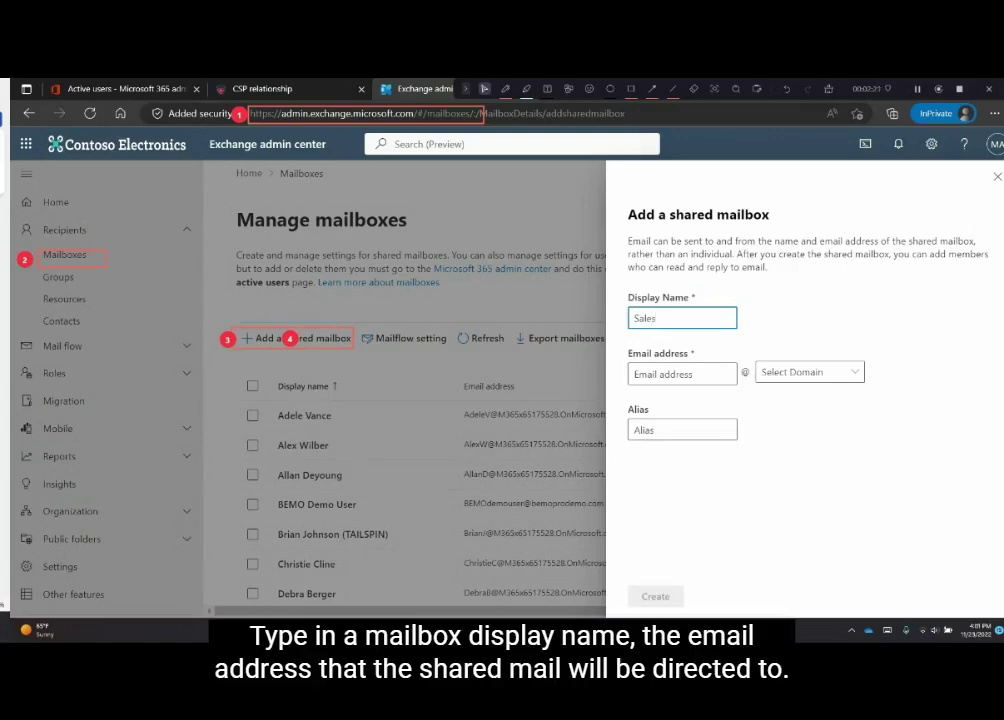
click(682, 373)
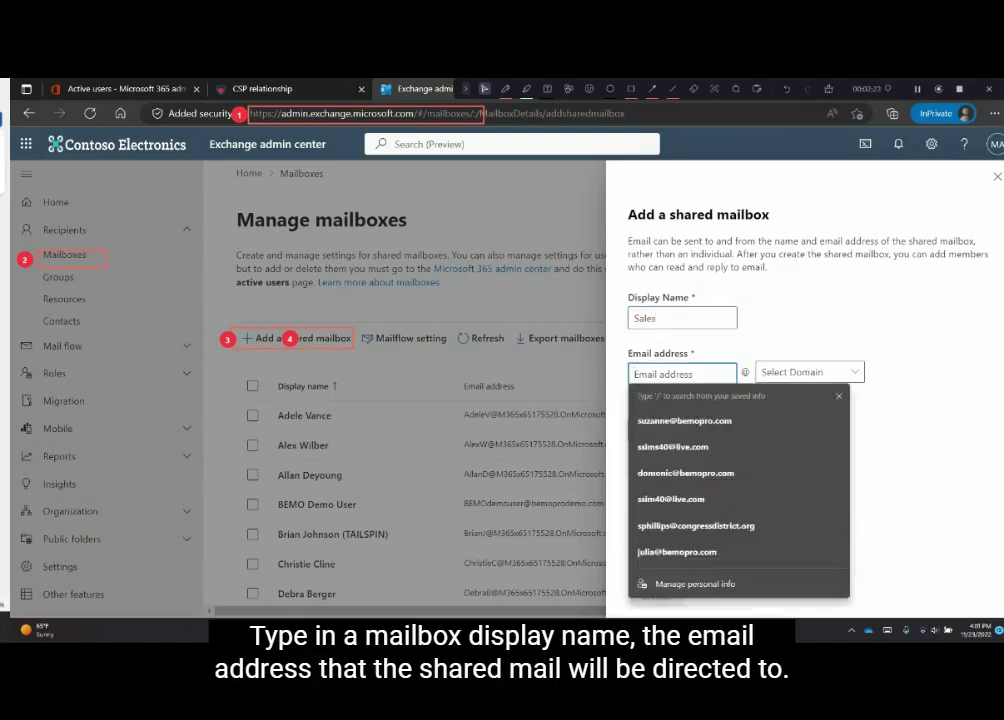
text(sales)
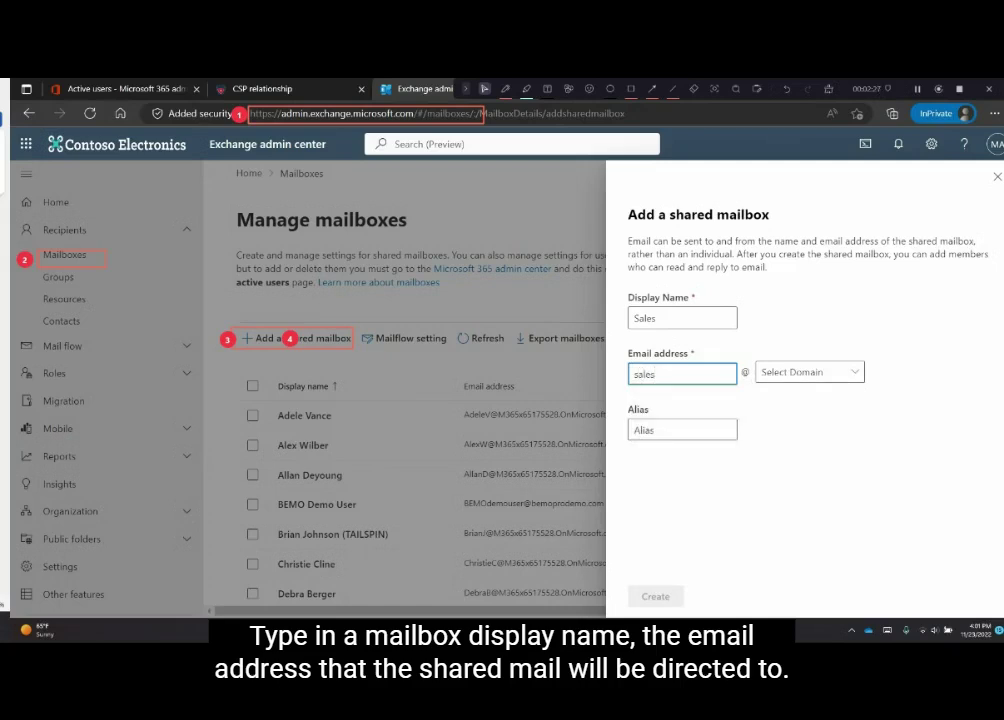
click(682, 430)
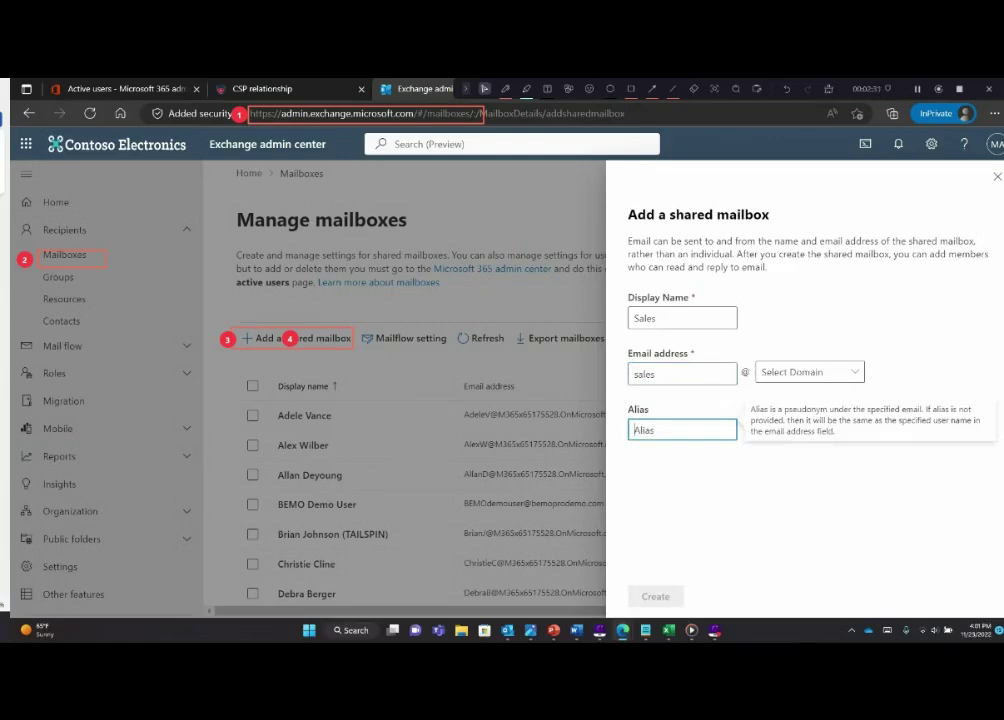
click(809, 372)
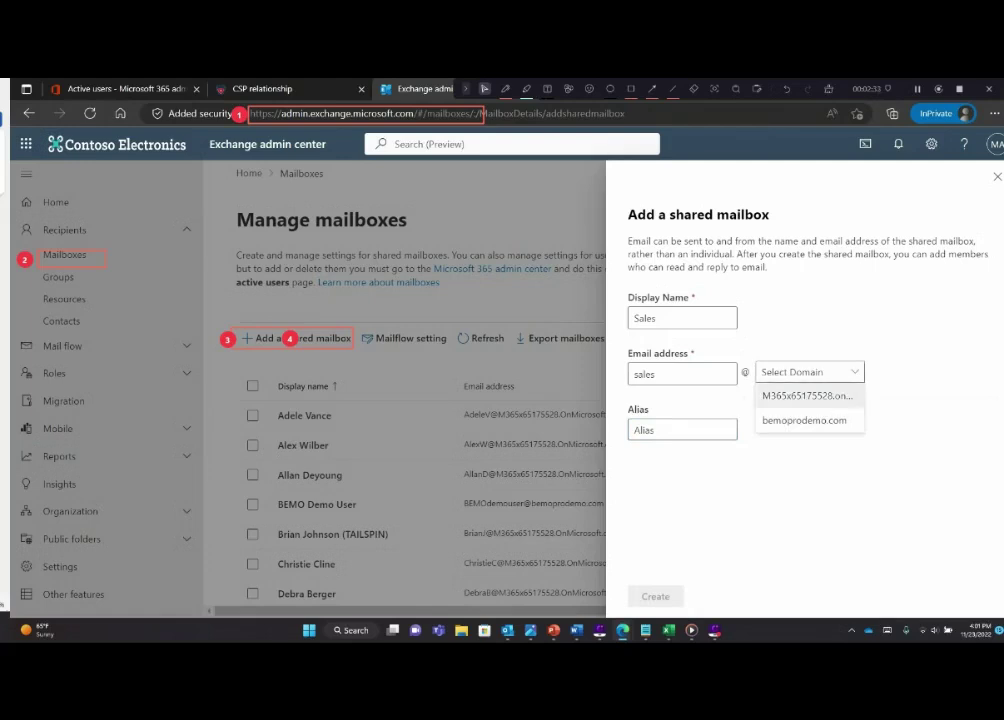
click(807, 396)
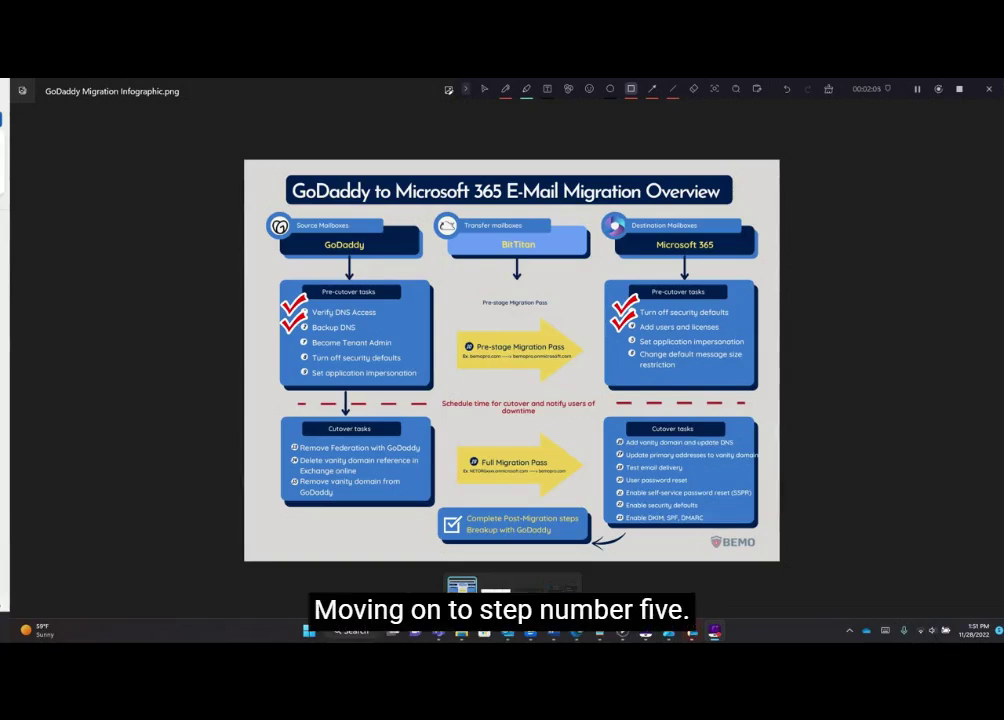
Step: Draw a red rectangle around 'Set application impersonation' on the migration overview
drag(622, 334, 752, 349)
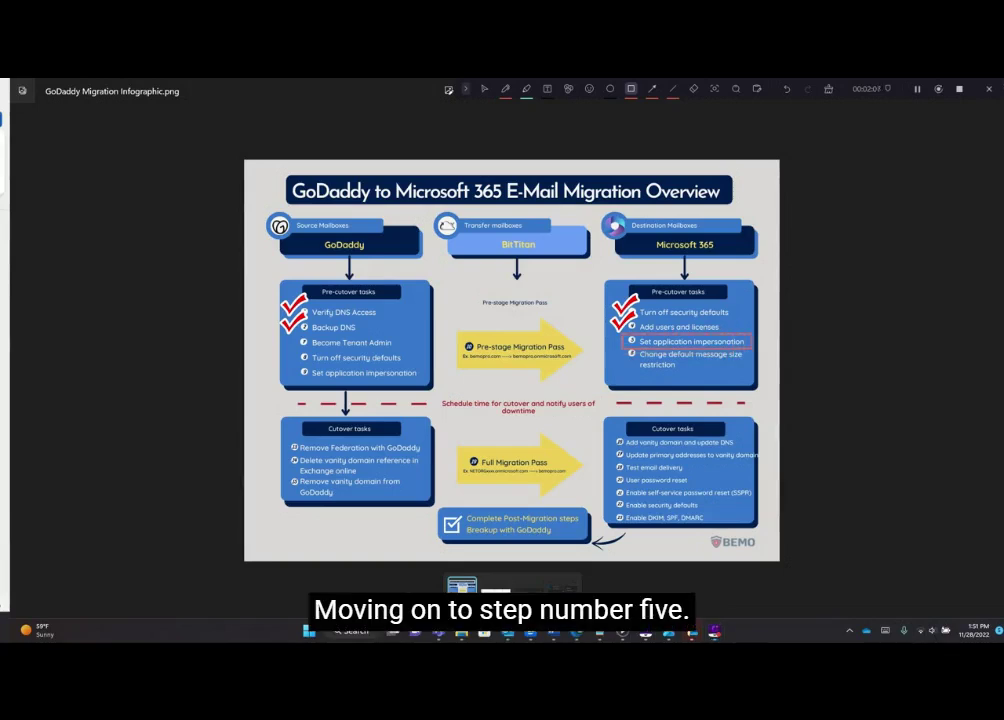
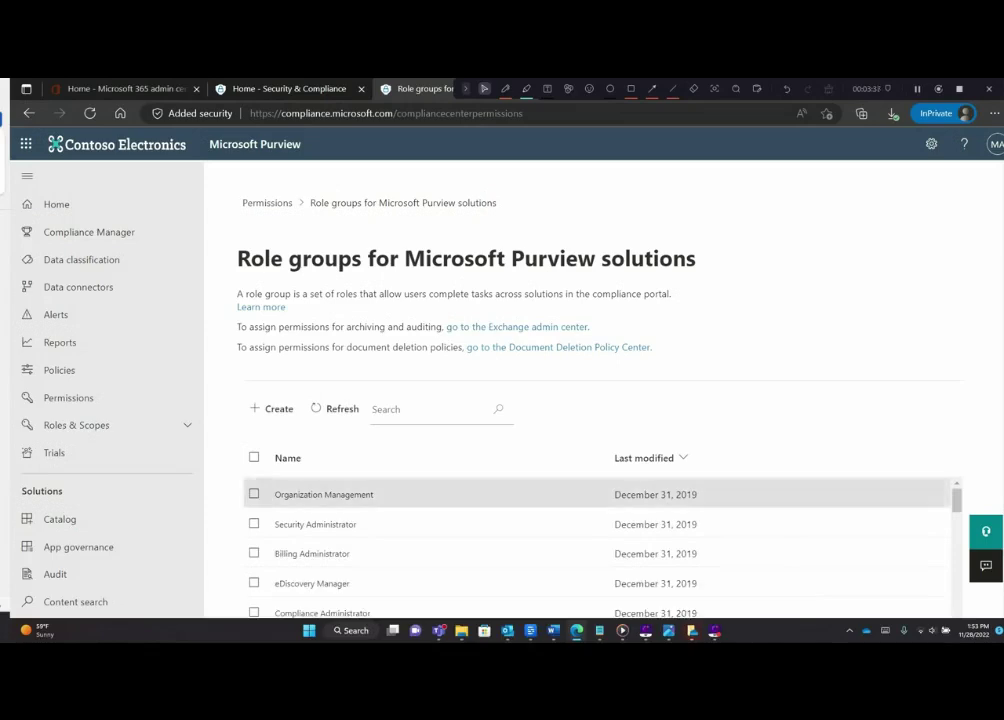
Step: Add the MOD Administrator account to the Organization Management role group's members
click(323, 494)
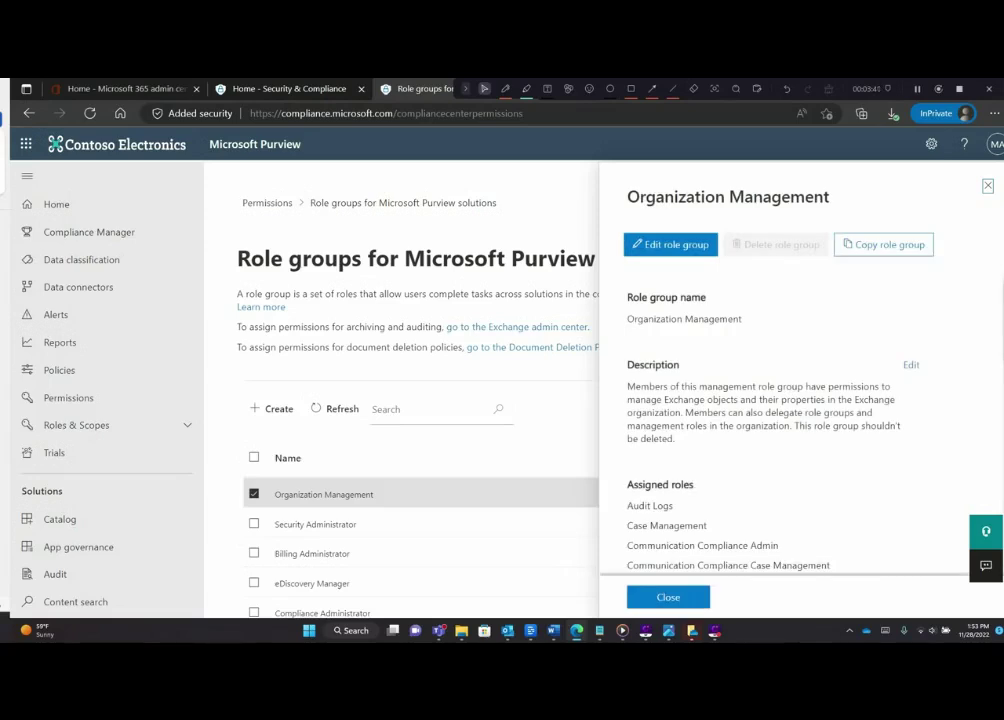
scroll(780, 420, down, 5)
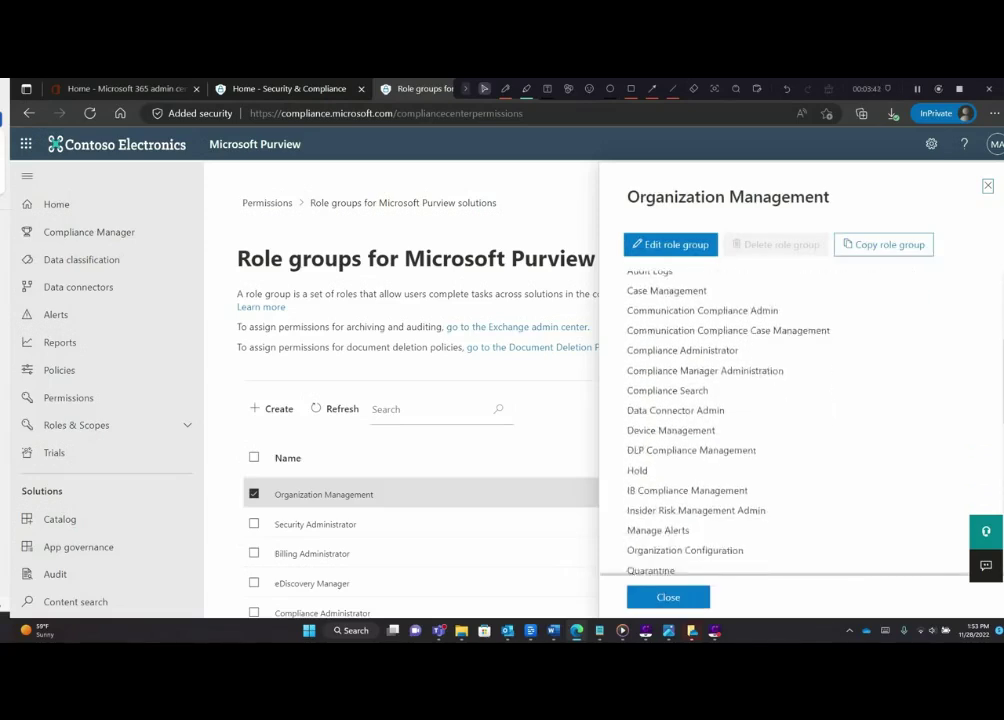
scroll(780, 420, down, 3)
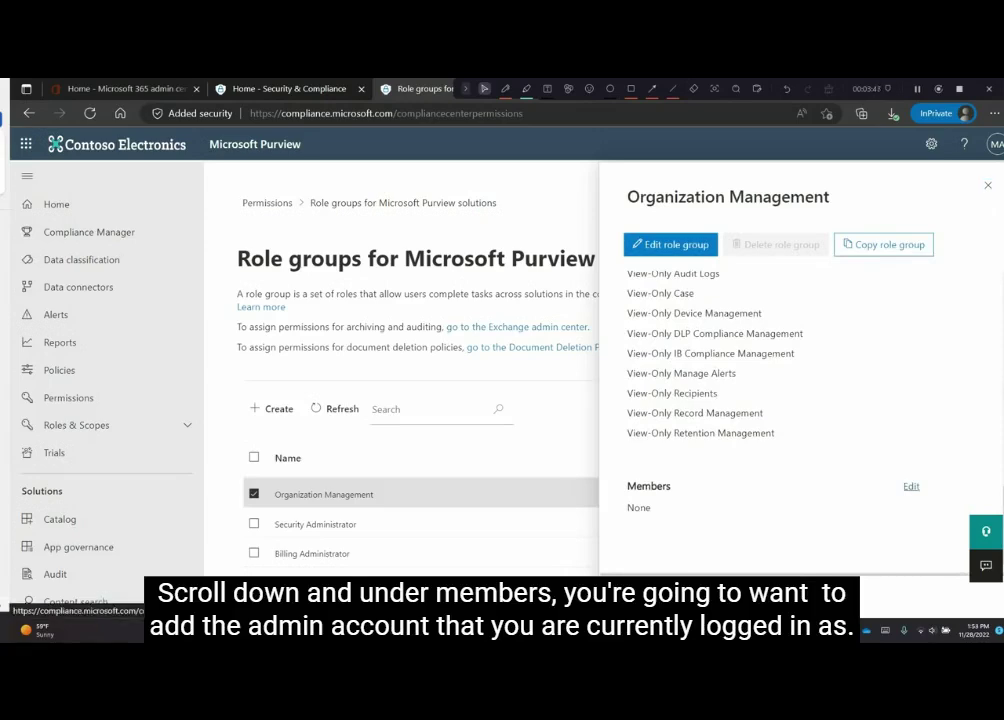
click(911, 486)
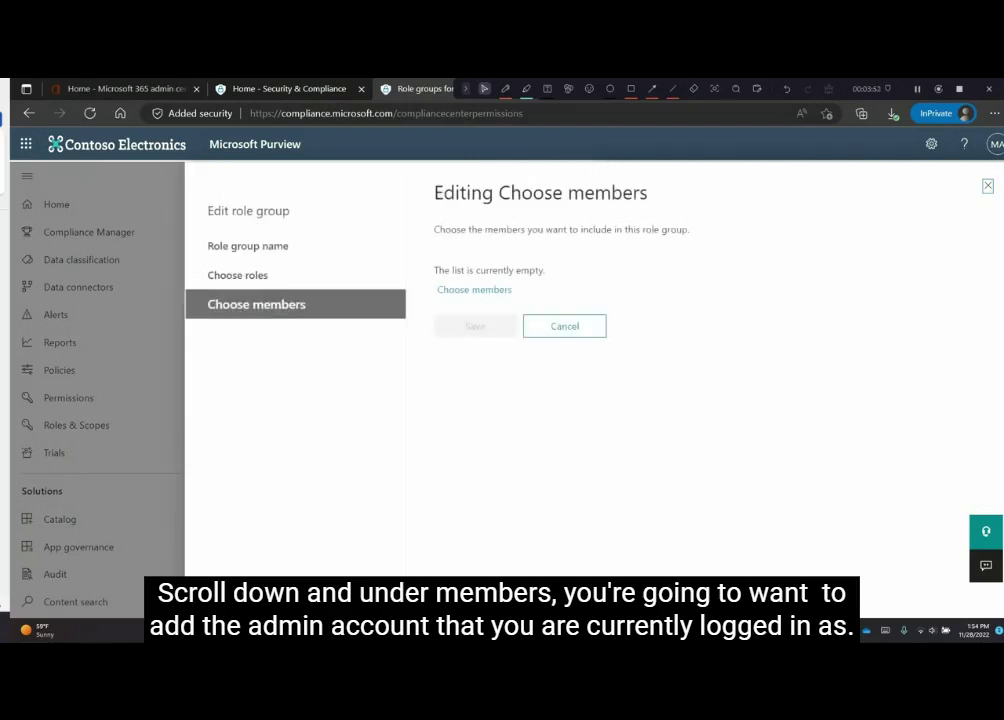
click(474, 289)
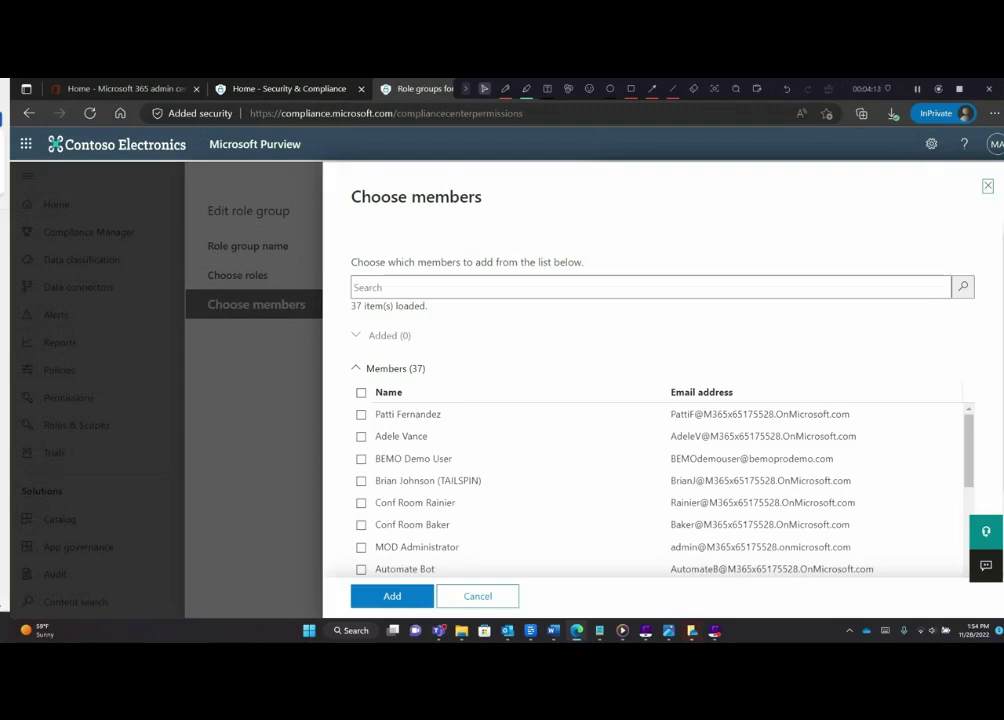
click(361, 547)
scroll(660, 480, down, 2)
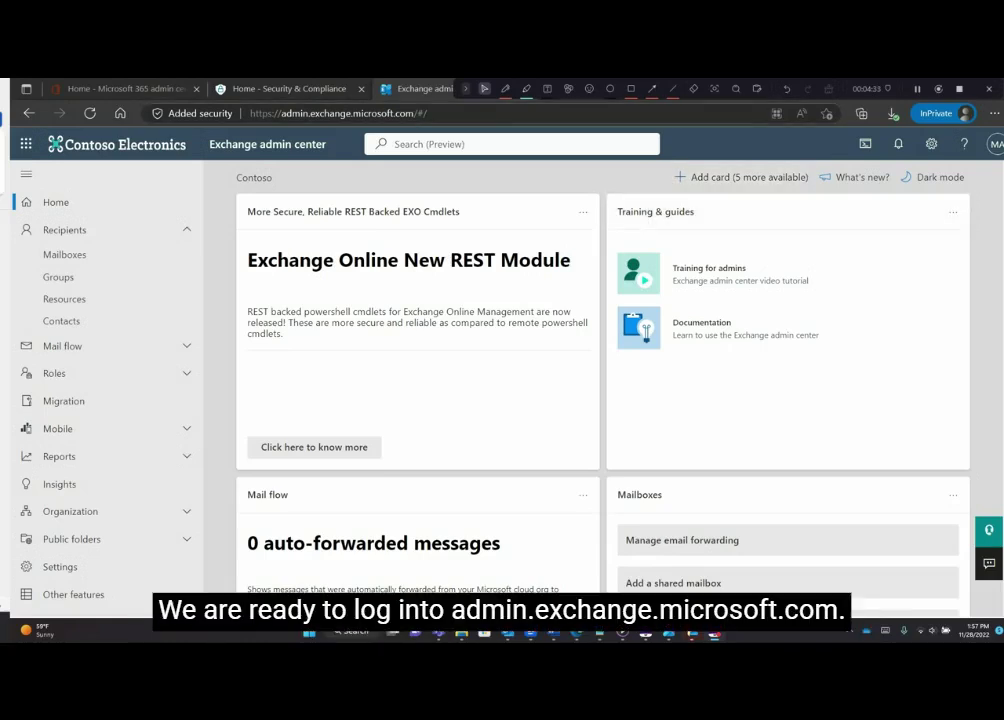
Step: Go to Roles > Admin roles and begin adding a new role group
drag(281, 113, 414, 113)
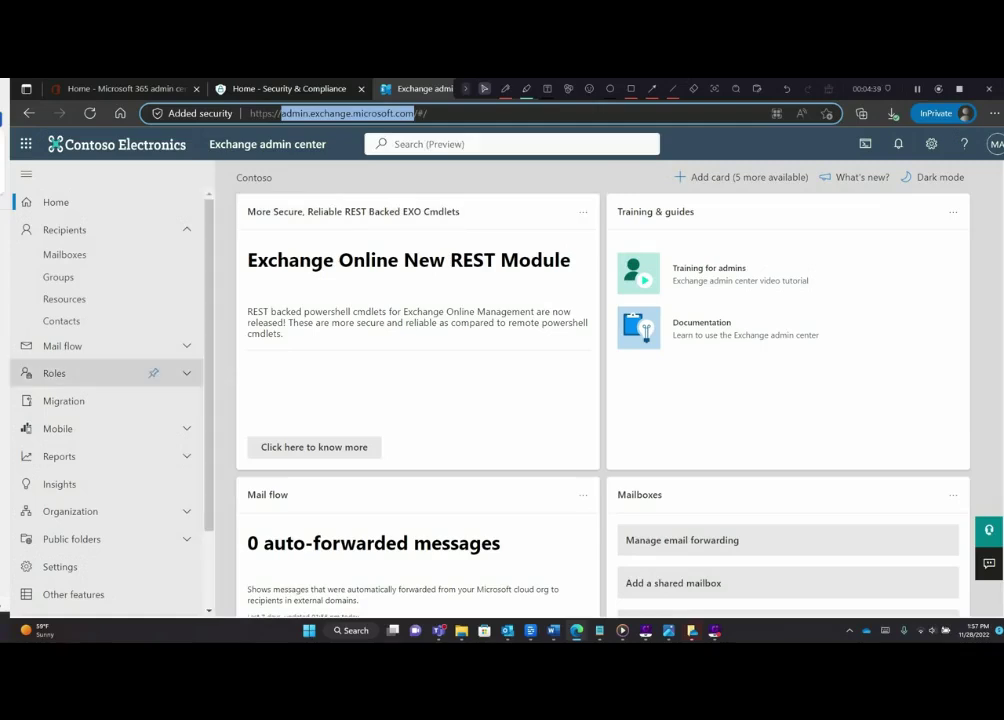
click(120, 373)
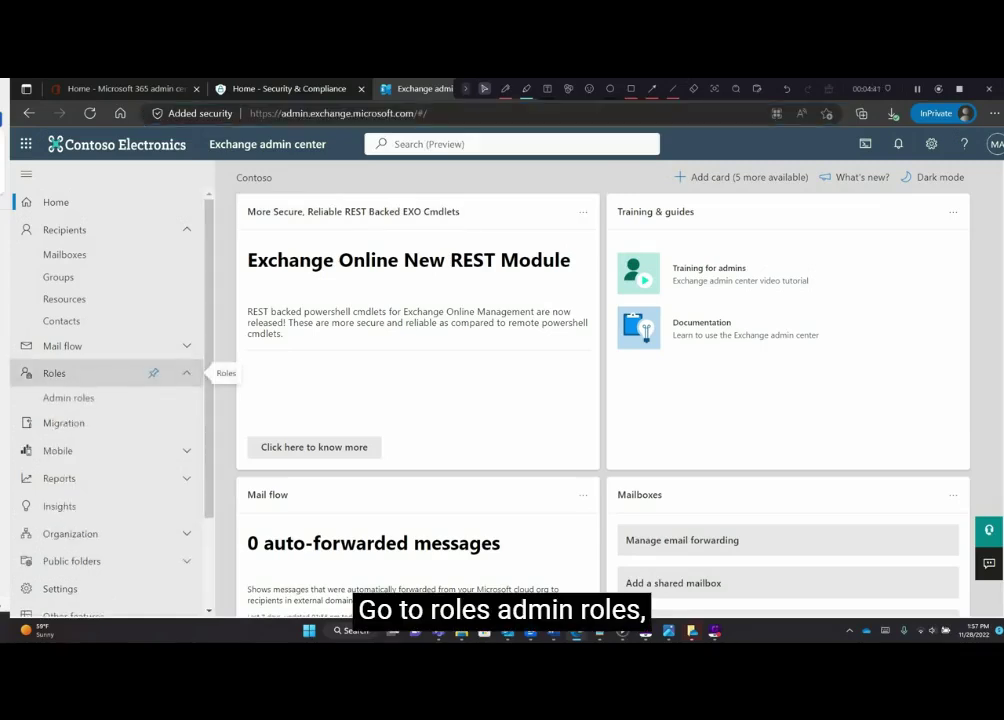
click(68, 398)
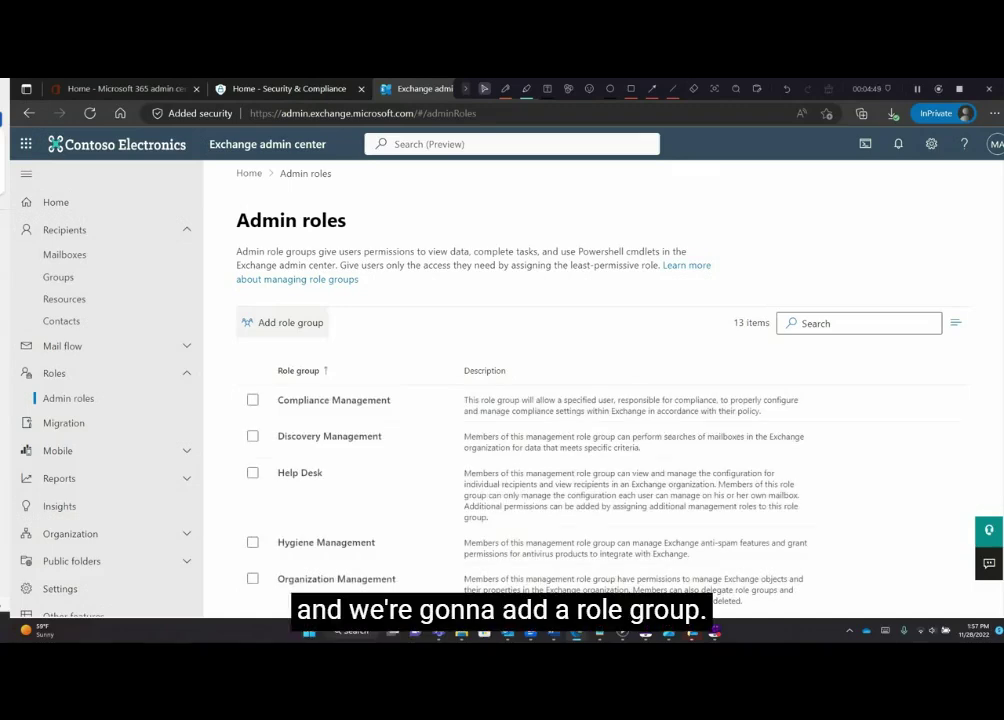
click(283, 322)
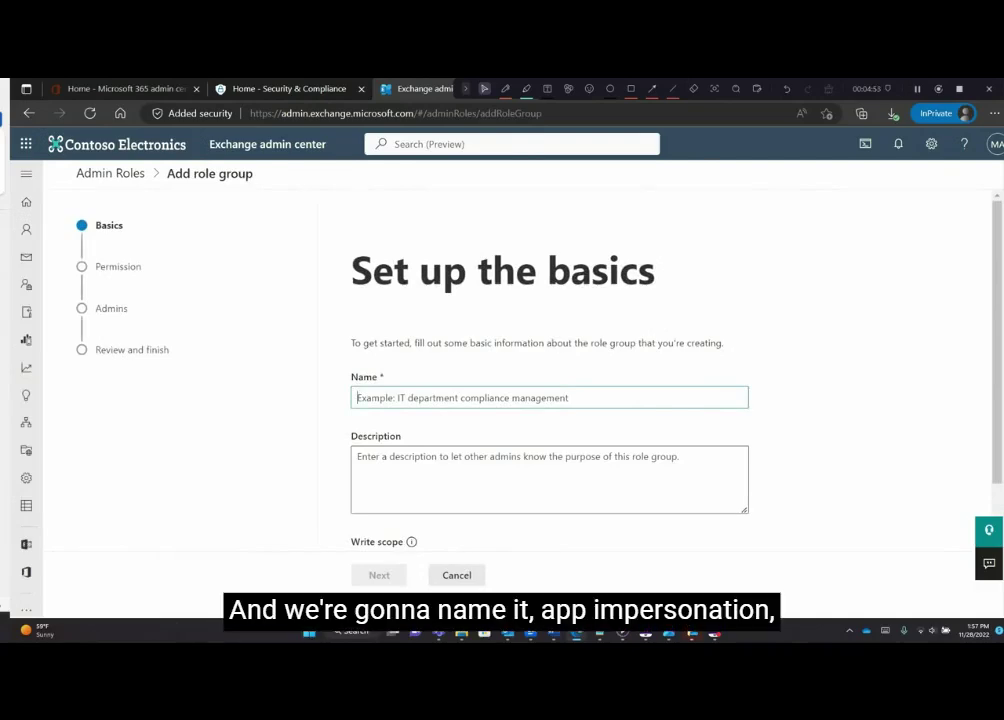
Step: Name the new role group 'App Impersonation' and continue to permissions
text(App)
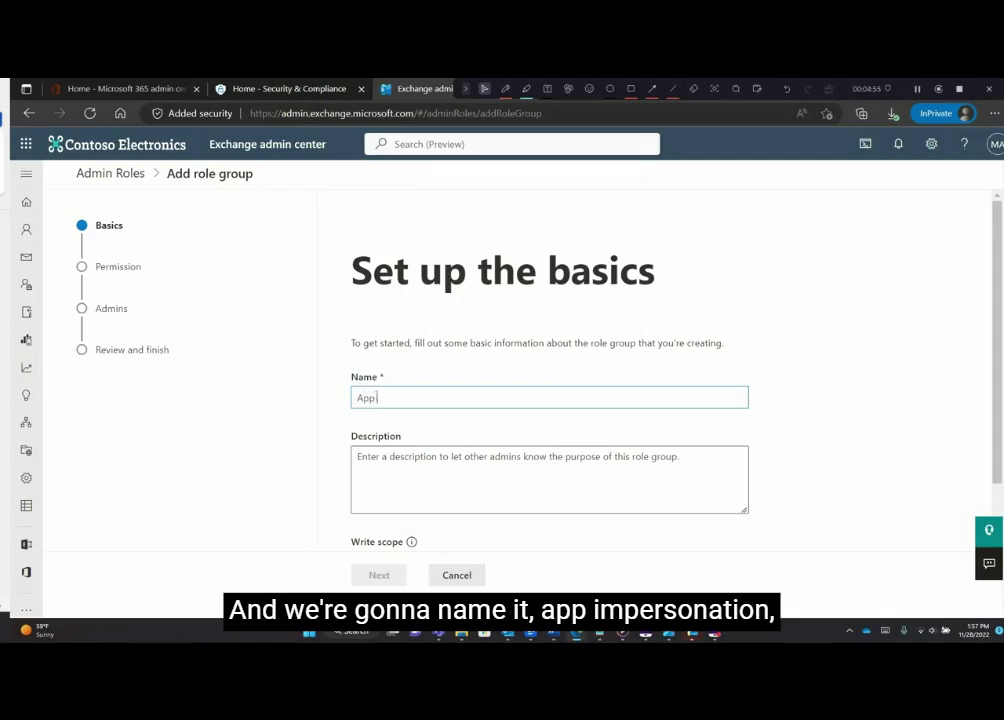
text( Impersonation)
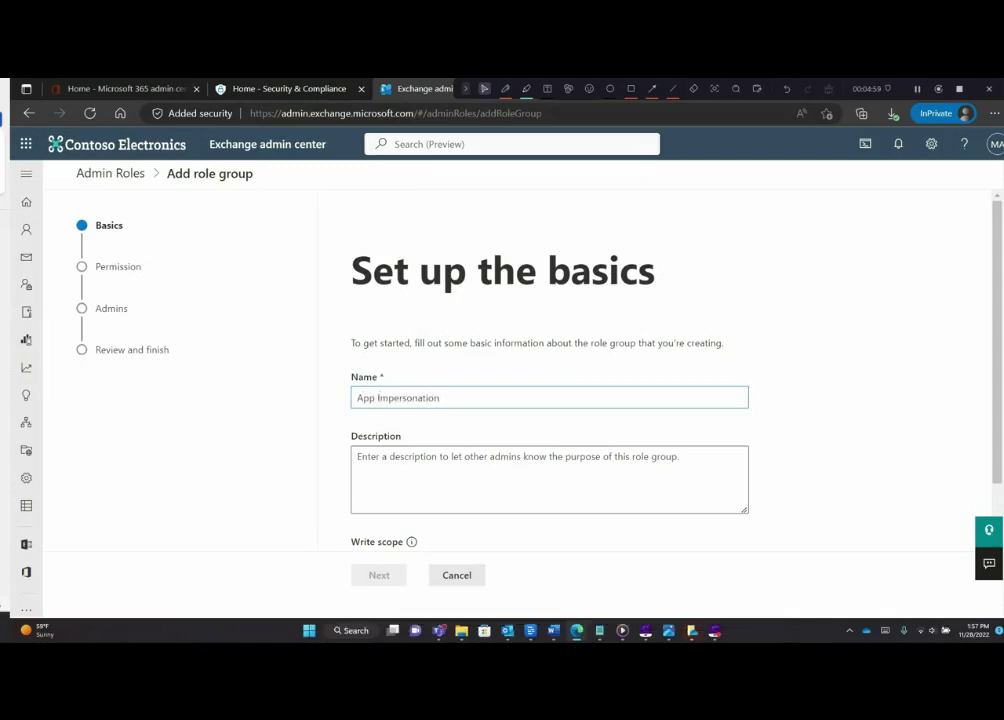
click(358, 456)
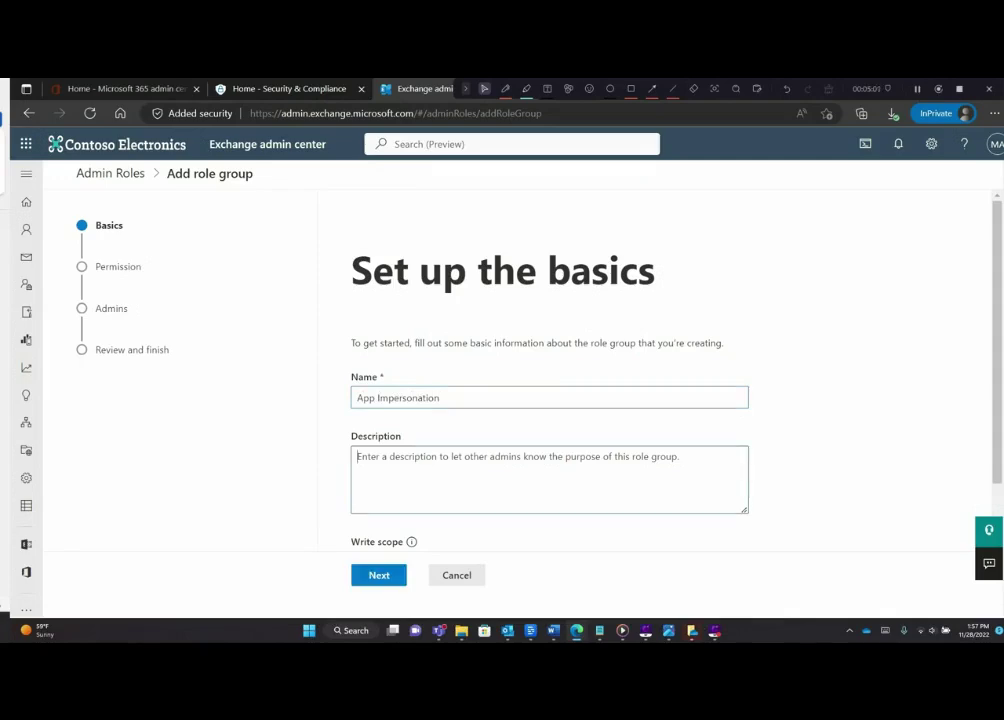
click(379, 575)
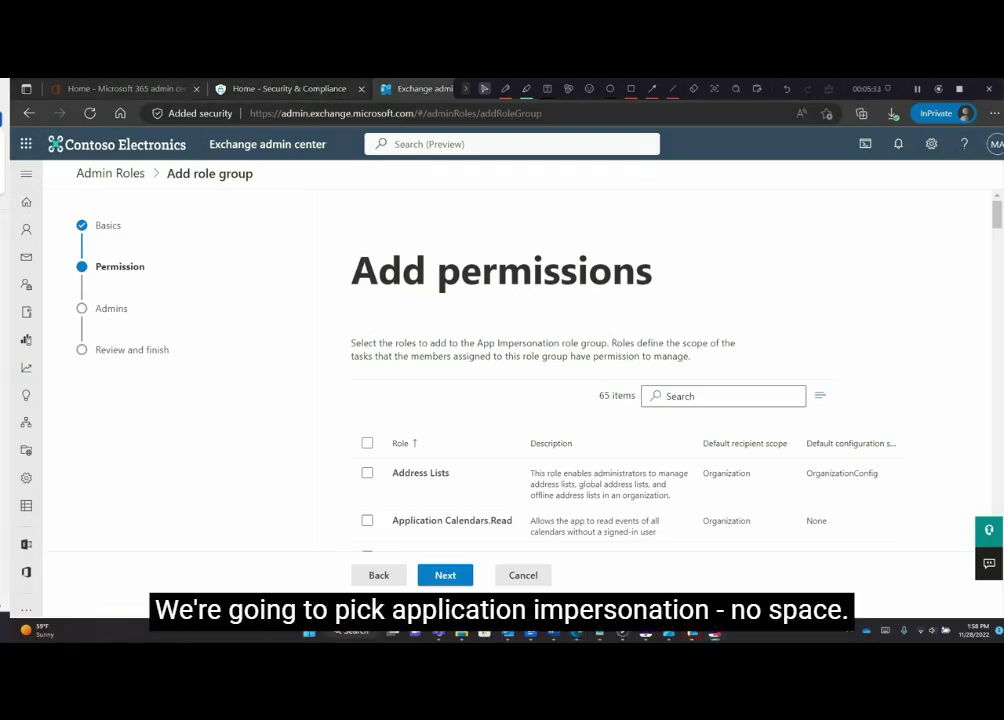
Step: Search for and select the ApplicationImpersonation role, then continue to admins
click(700, 396)
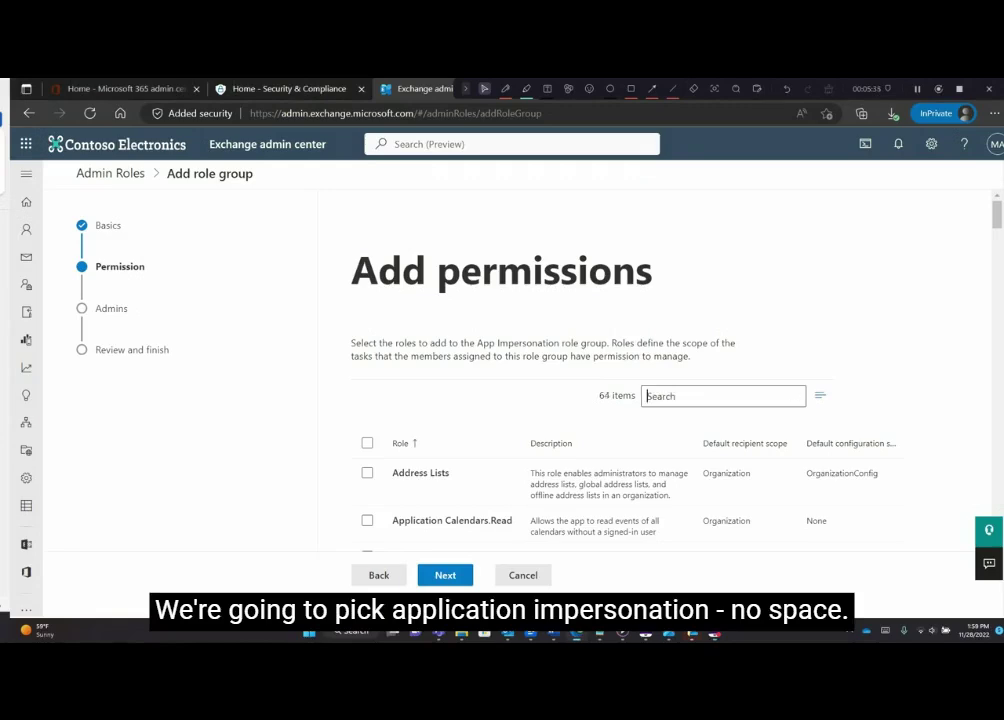
text(ApplicationImpersonatino)
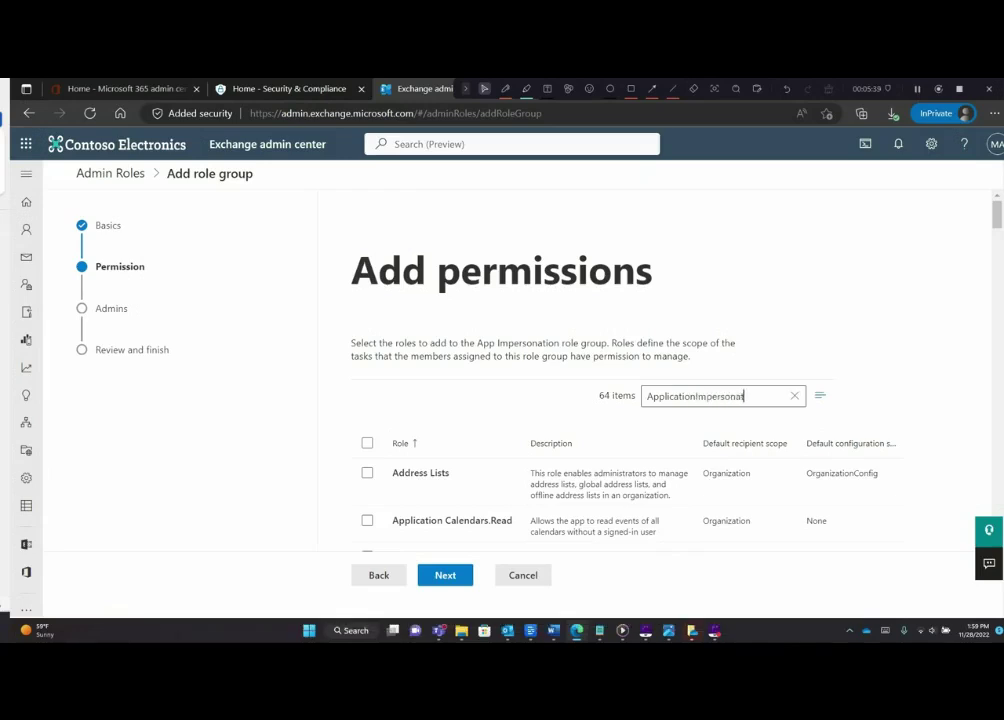
key(BackSpace)
key(BackSpace)
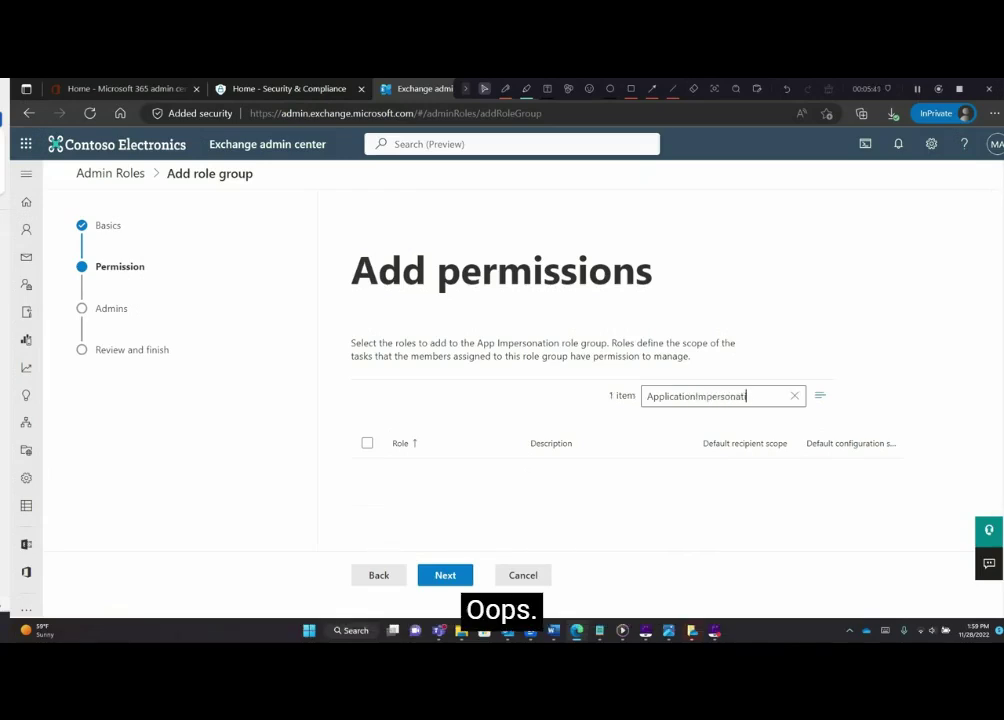
text(on)
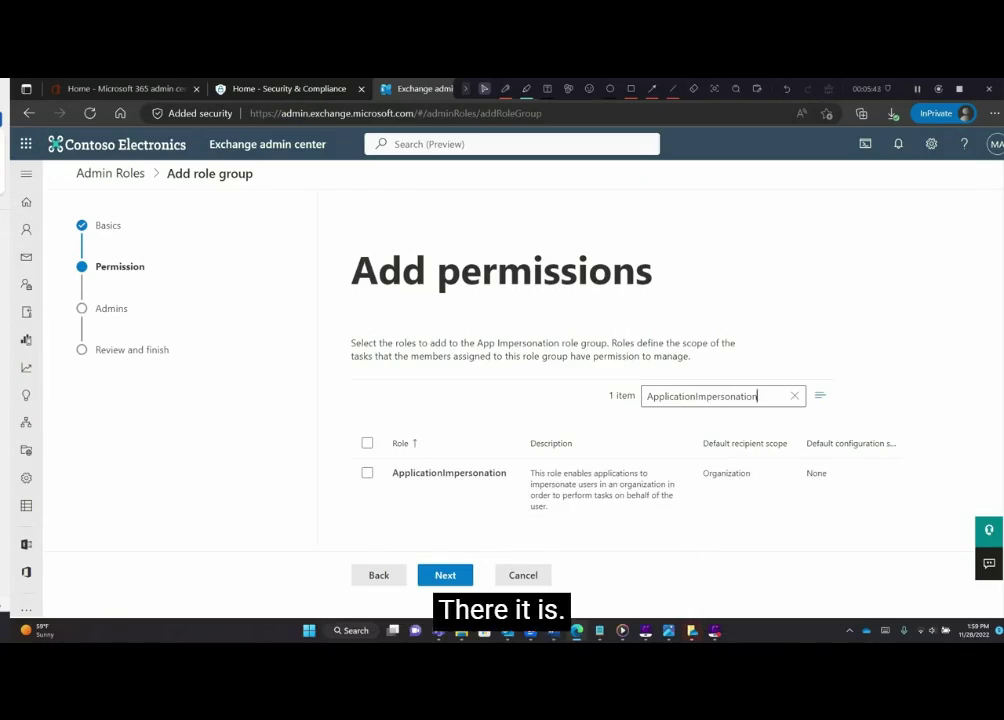
click(367, 473)
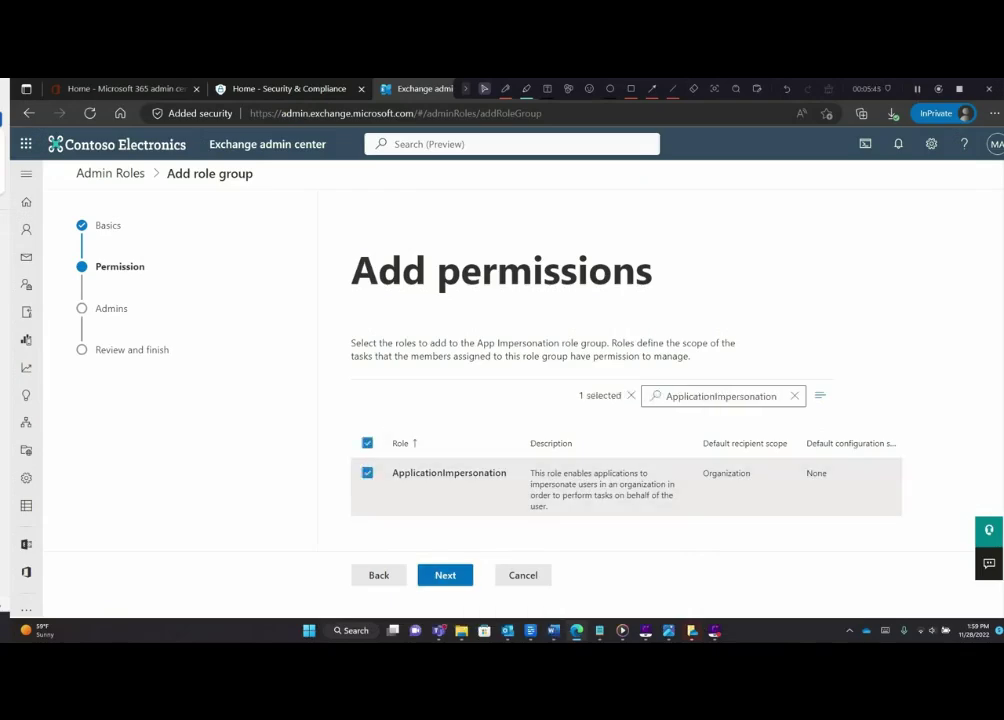
click(445, 575)
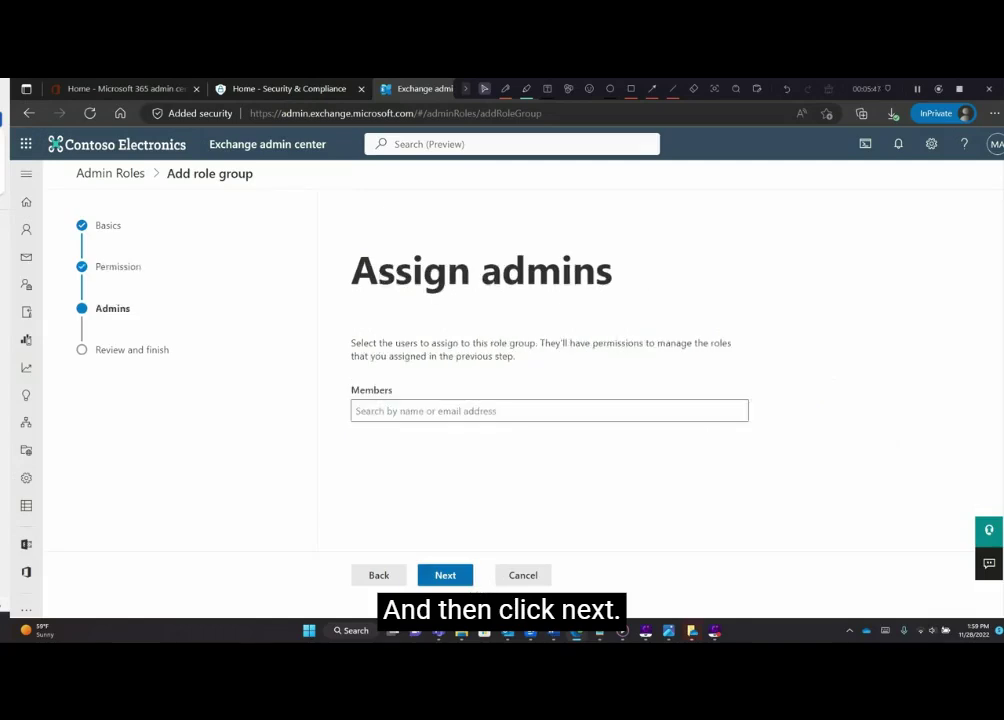
Step: Add MOD Administrator as a member and create the App Impersonation role group
click(357, 411)
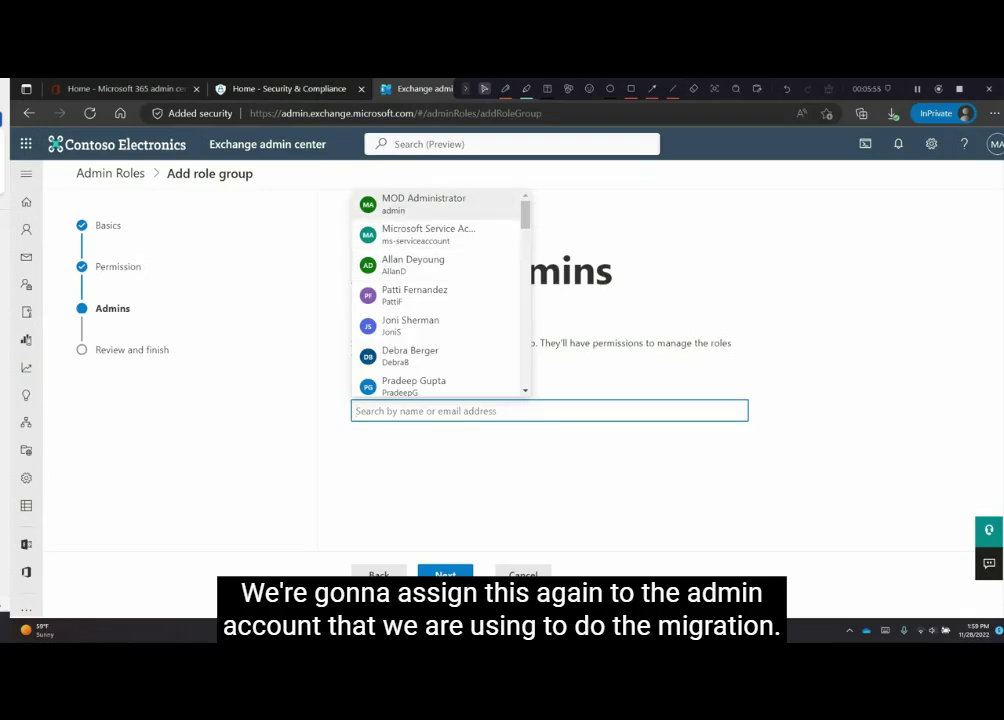
click(424, 204)
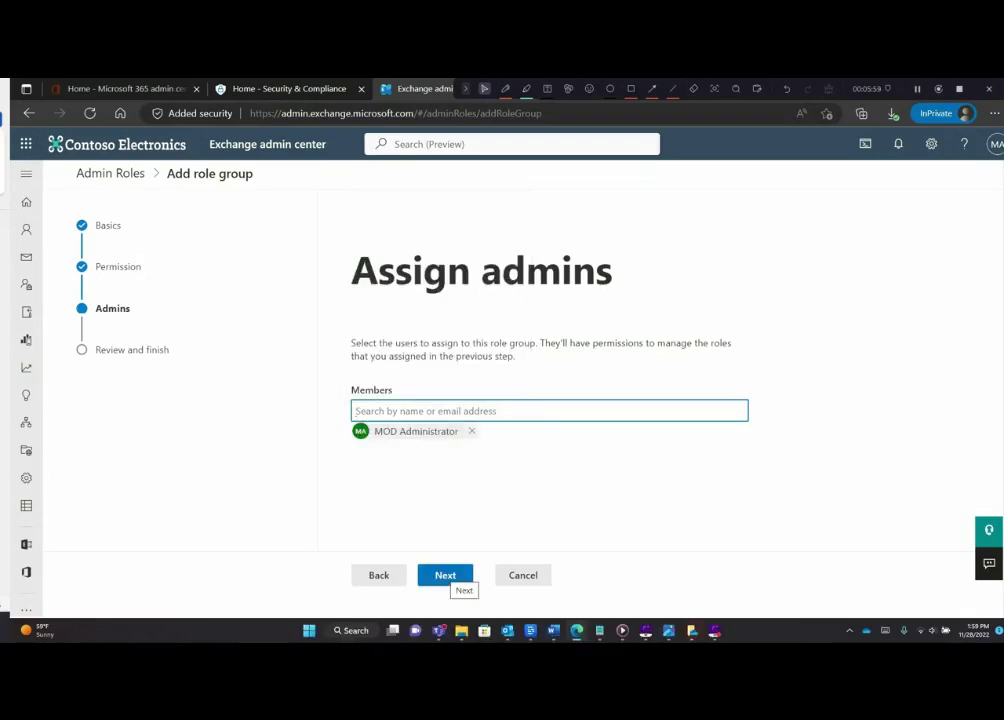
click(449, 577)
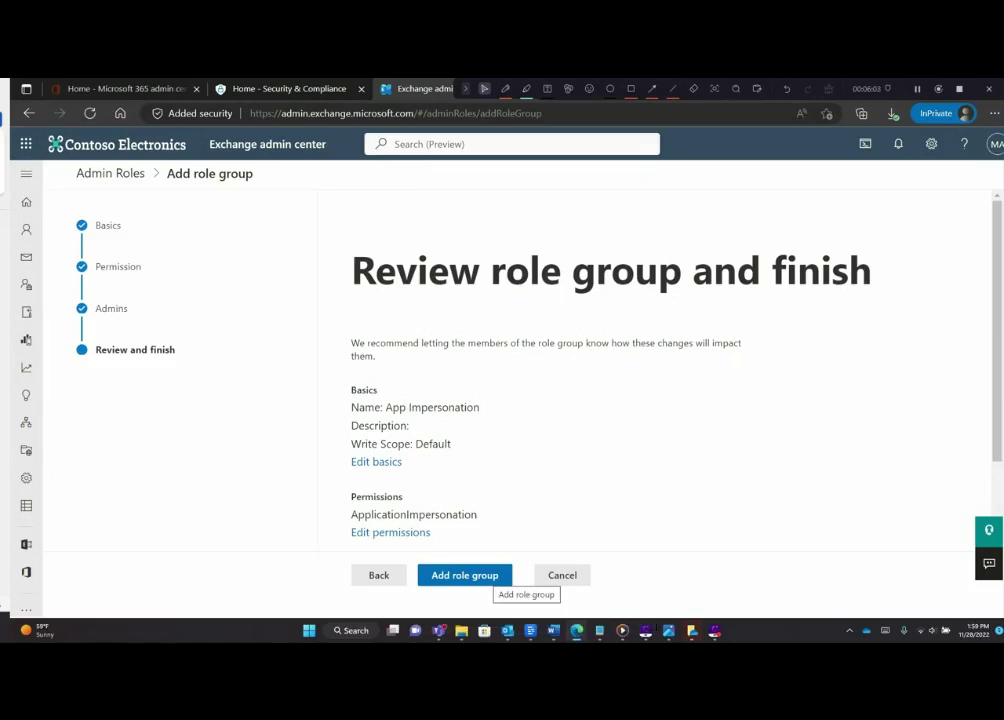
click(492, 578)
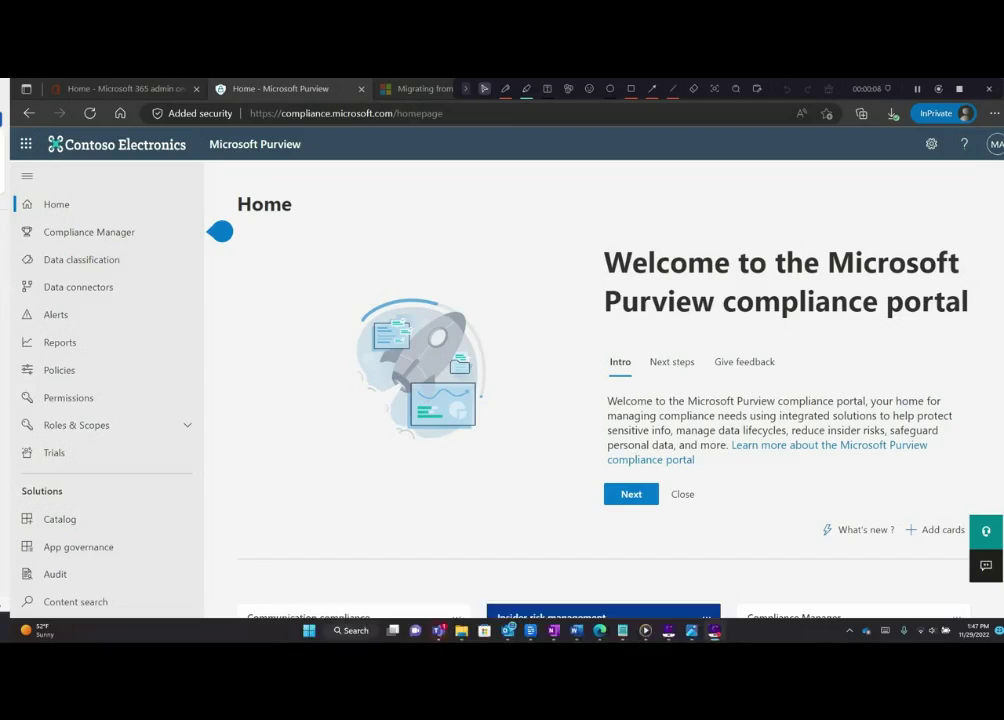
Step: Launch Windows PowerShell as administrator from the Start menu search
key(super+s)
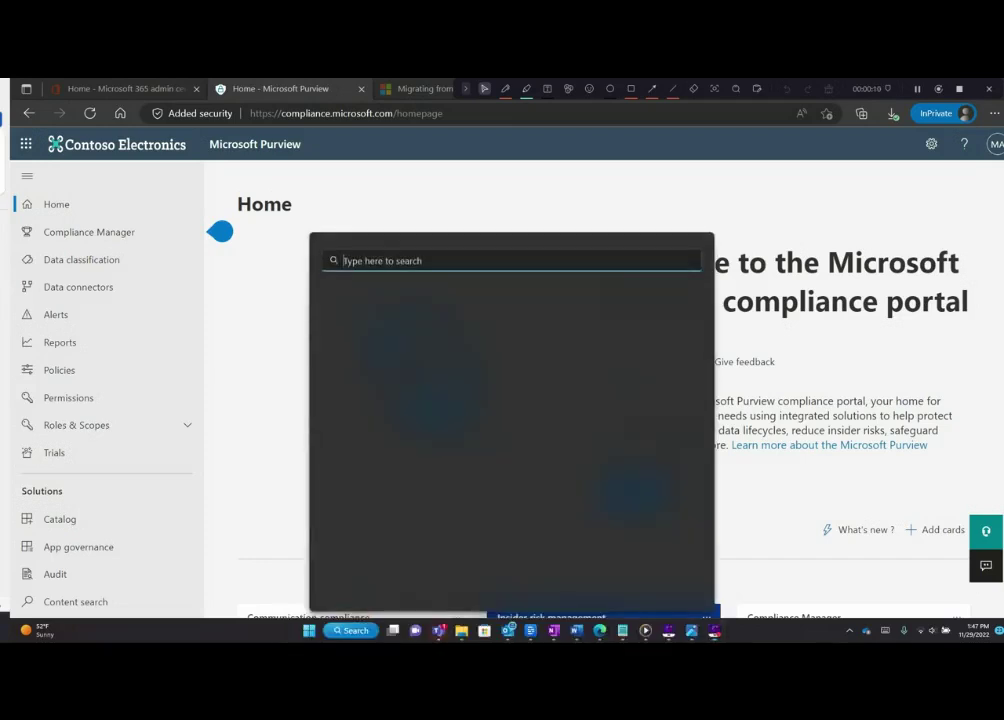
text(power)
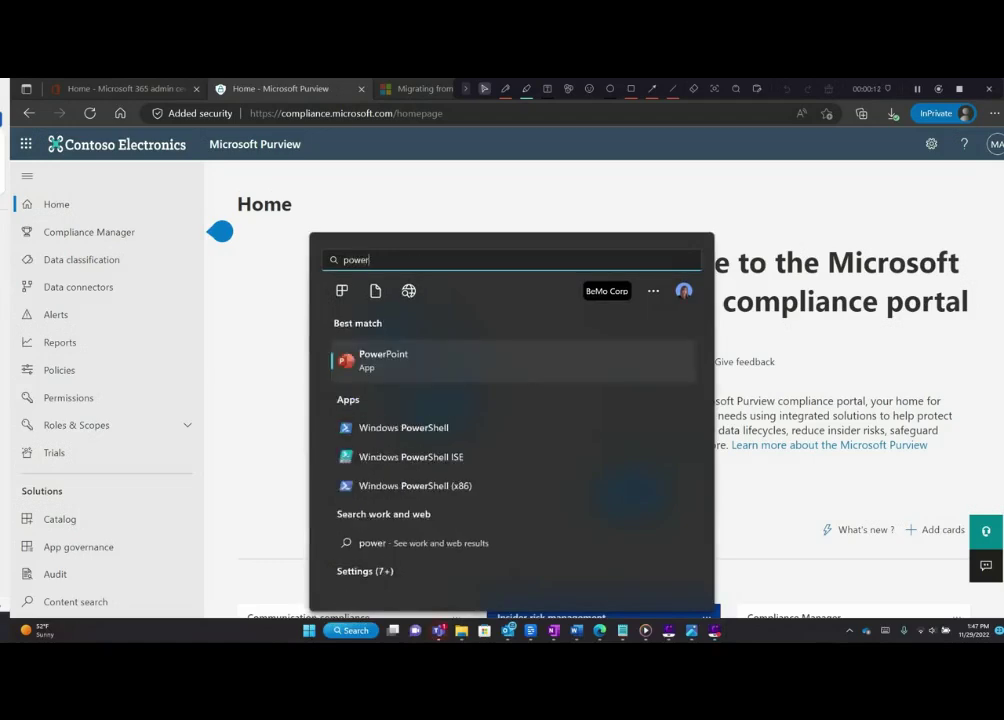
text(shel)
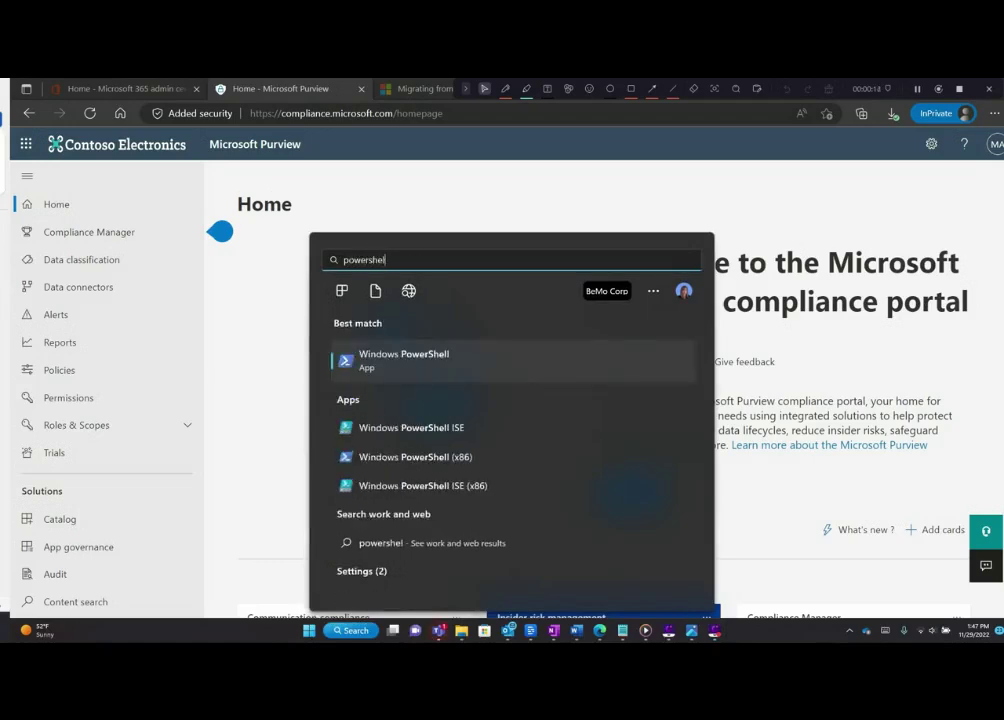
right_click(440, 360)
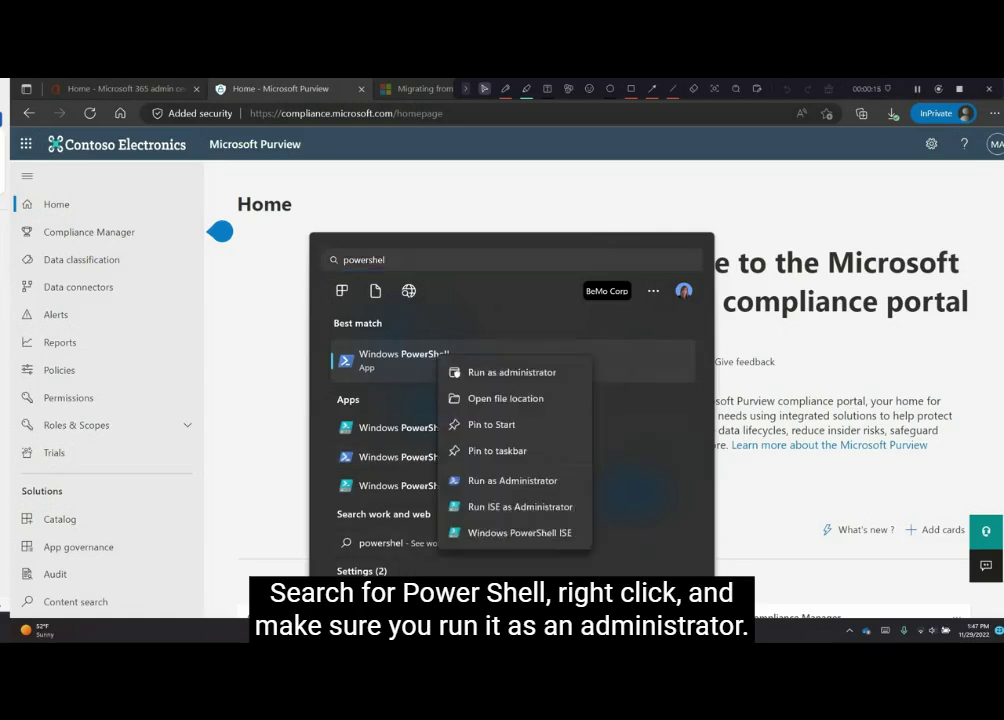
click(512, 372)
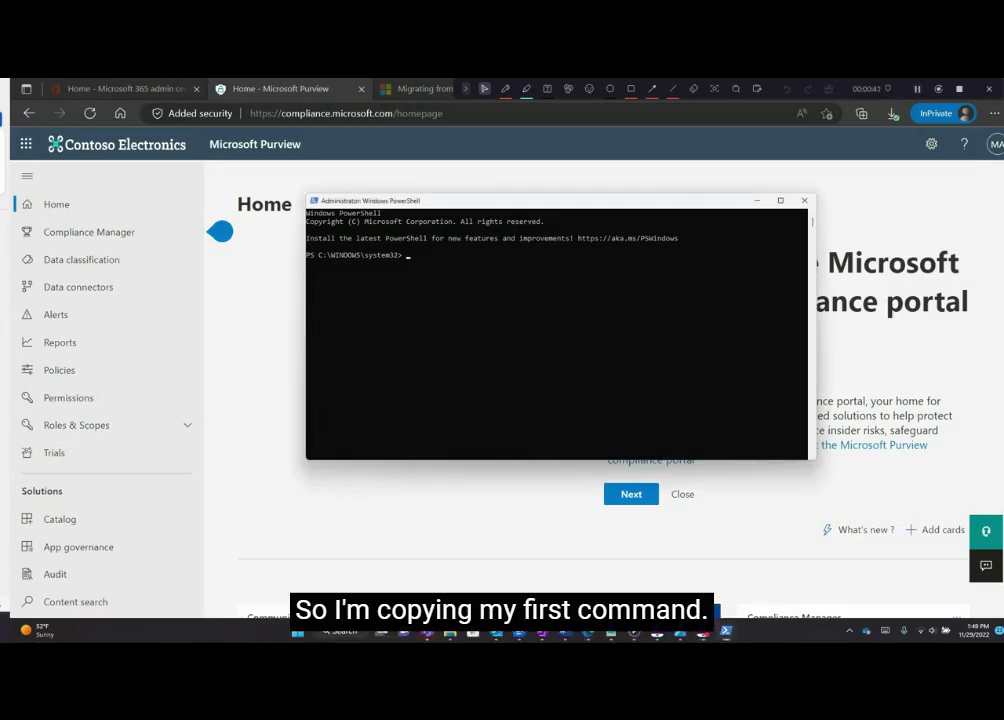
Step: Set the execution policy to Unrestricted, confirming the change with Y
text(Set-ExecutionPolicy Unrestricted)
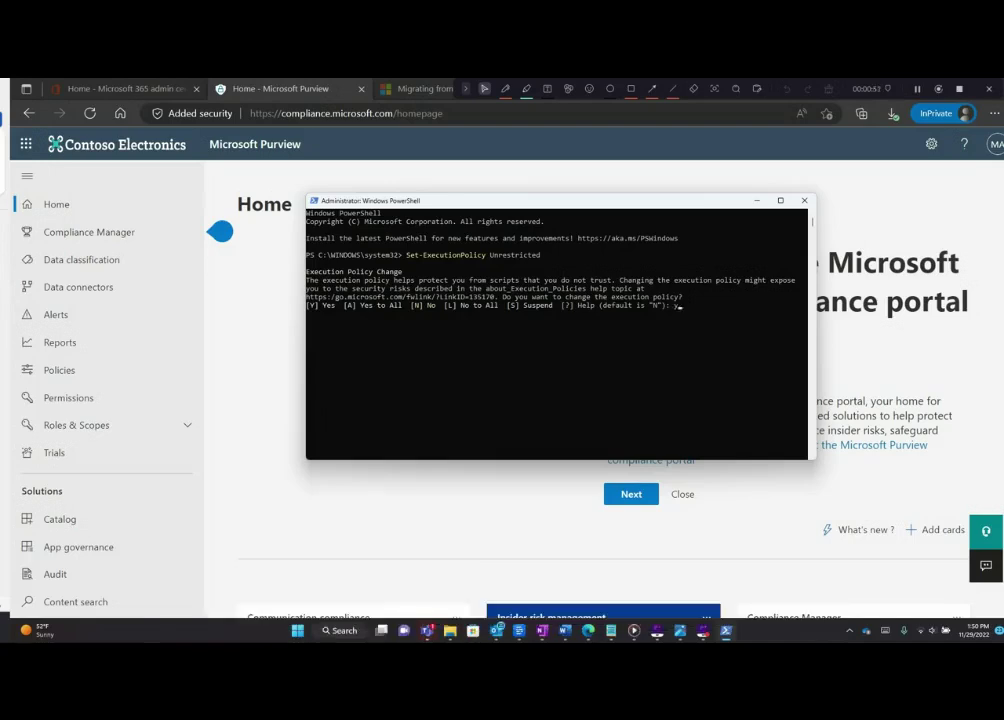
text(y)
key(Return)
Step: Enter '$LiveCred = Get-Credential' at the PowerShell prompt
click(4, 357)
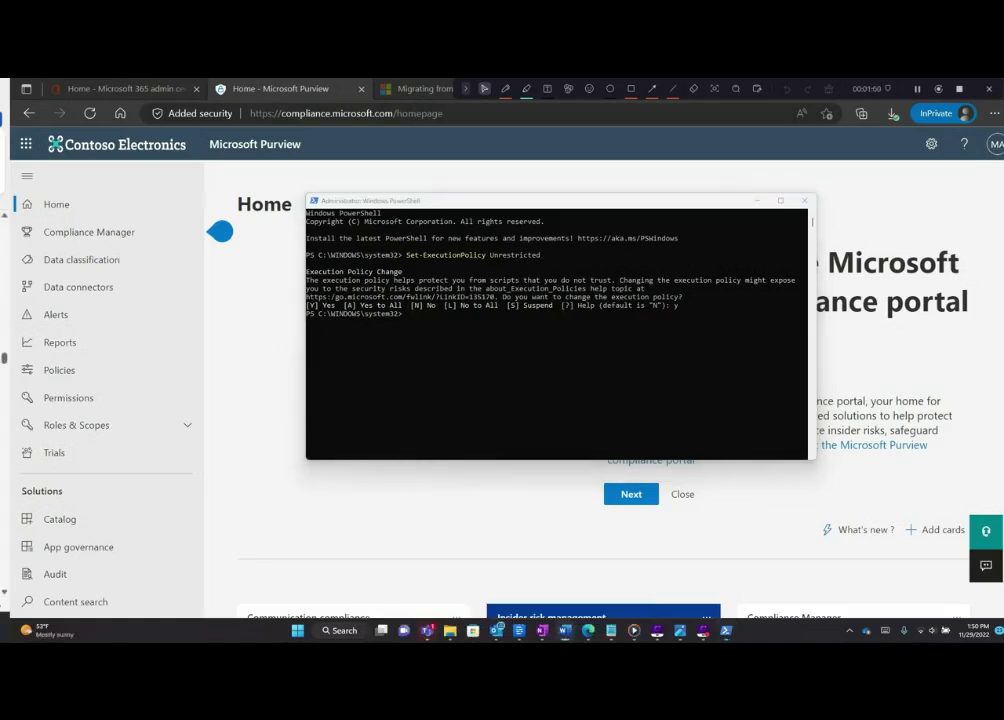
key(alt+Tab)
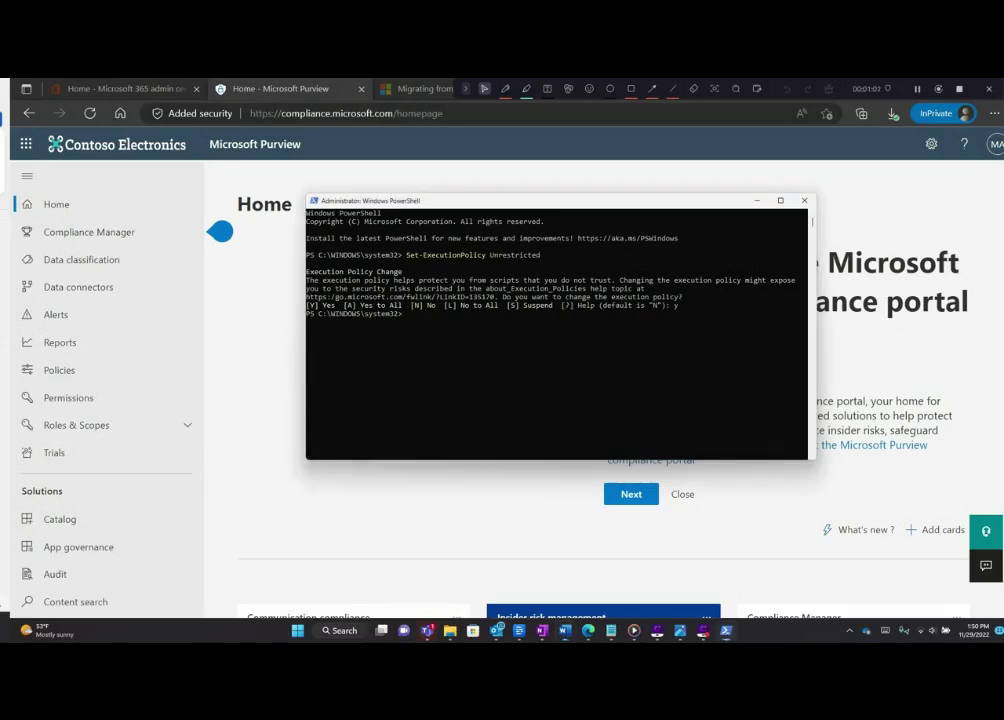
key(ctrl+v)
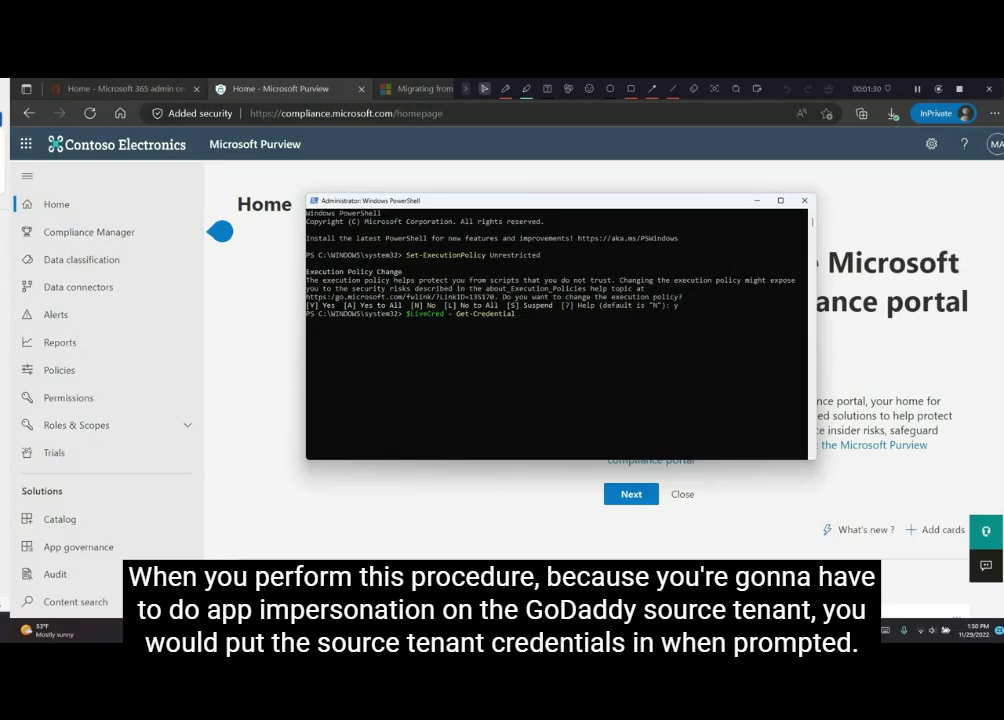
Step: Store the admin credentials in $LiveCred and enter the Microsoft.Exchange New-PSSession command
key(Return)
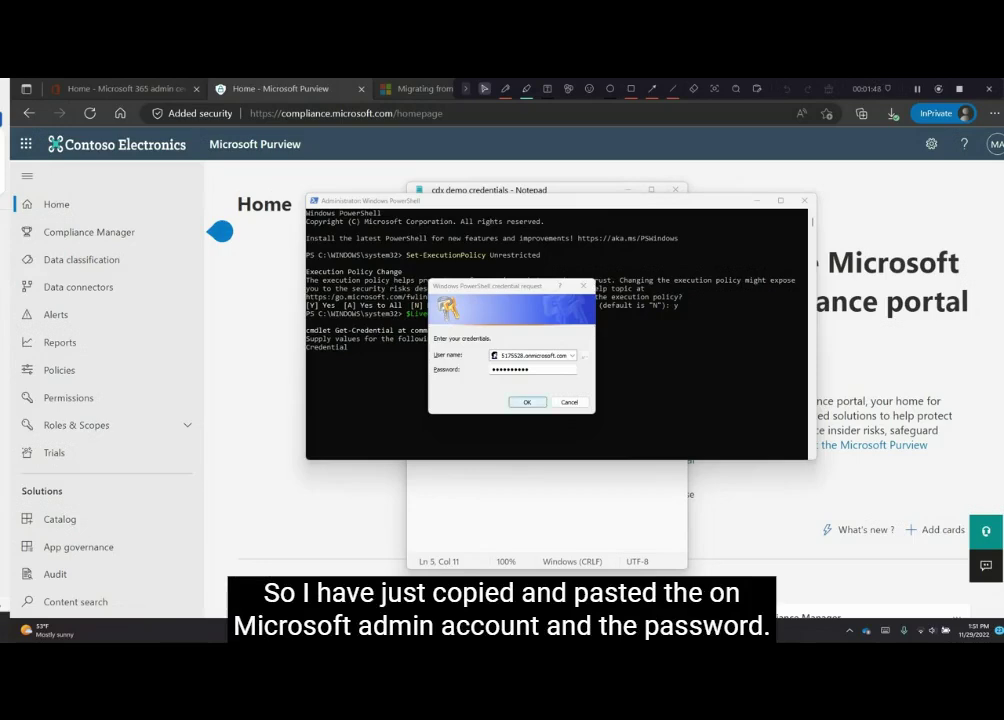
key(Return)
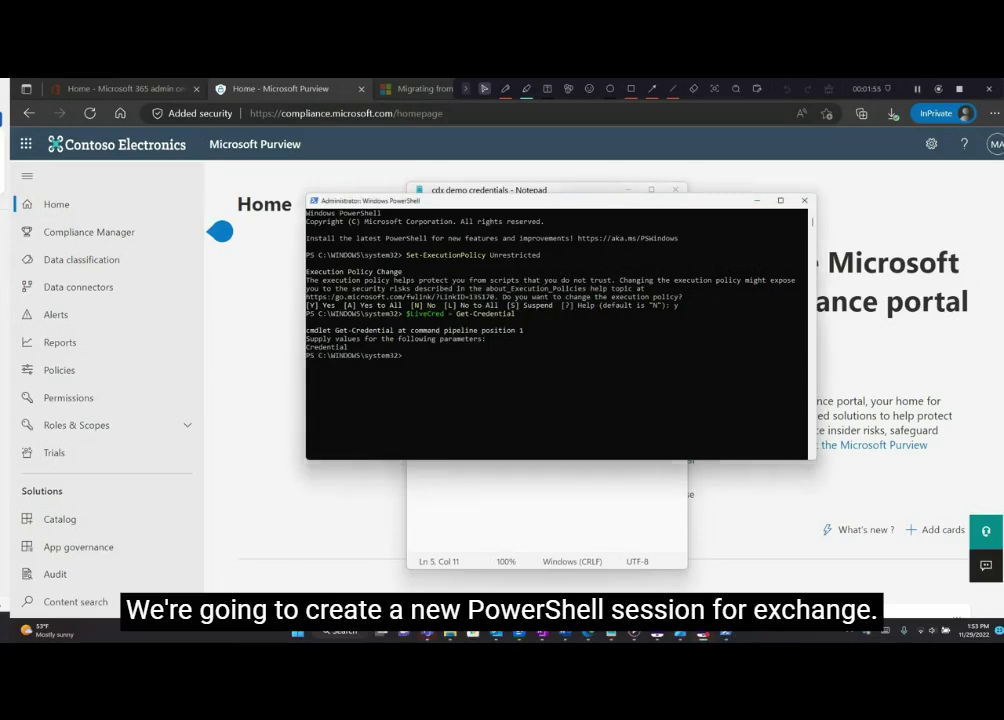
key(ctrl+v)
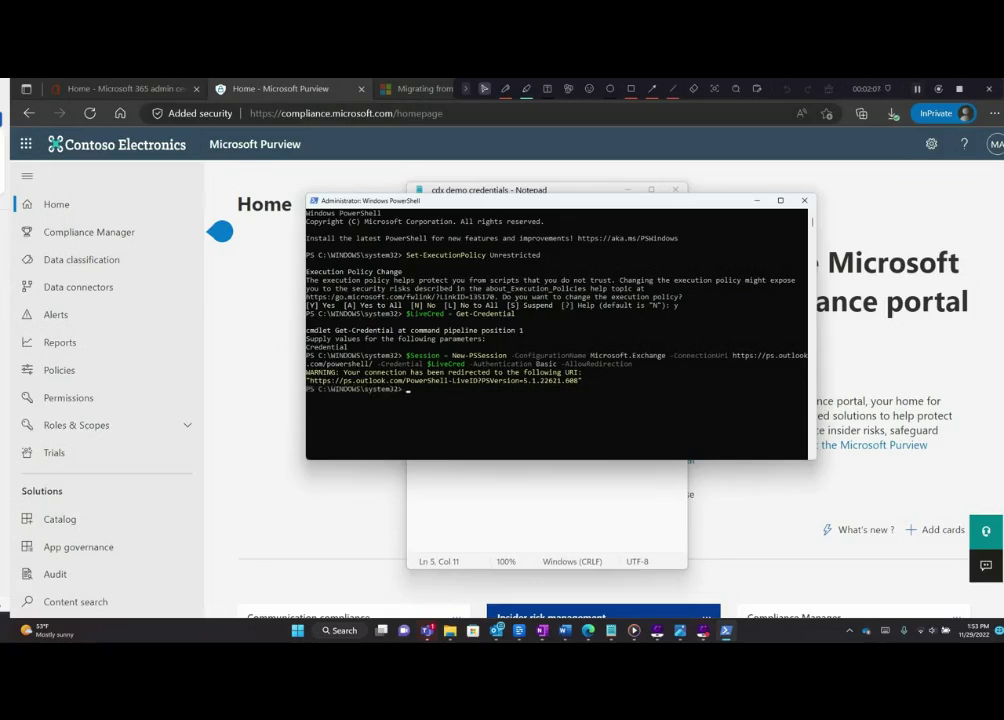
Step: Run Import-PSSession $Session and then Enable-OrganizationCustomization
click(917, 89)
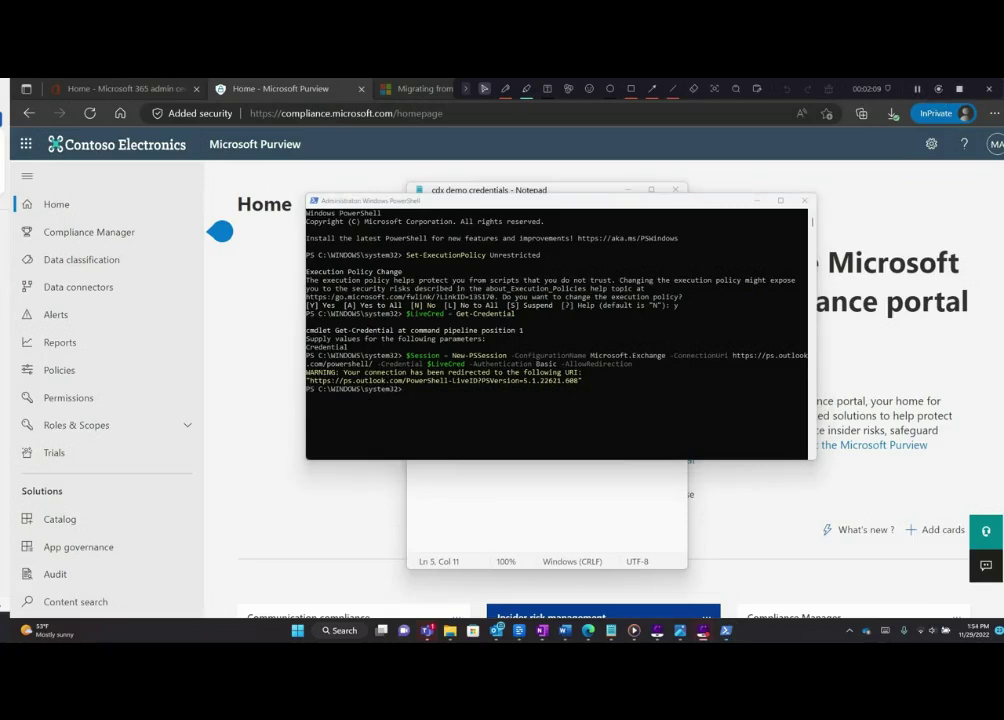
text(Import-PSSession $Session)
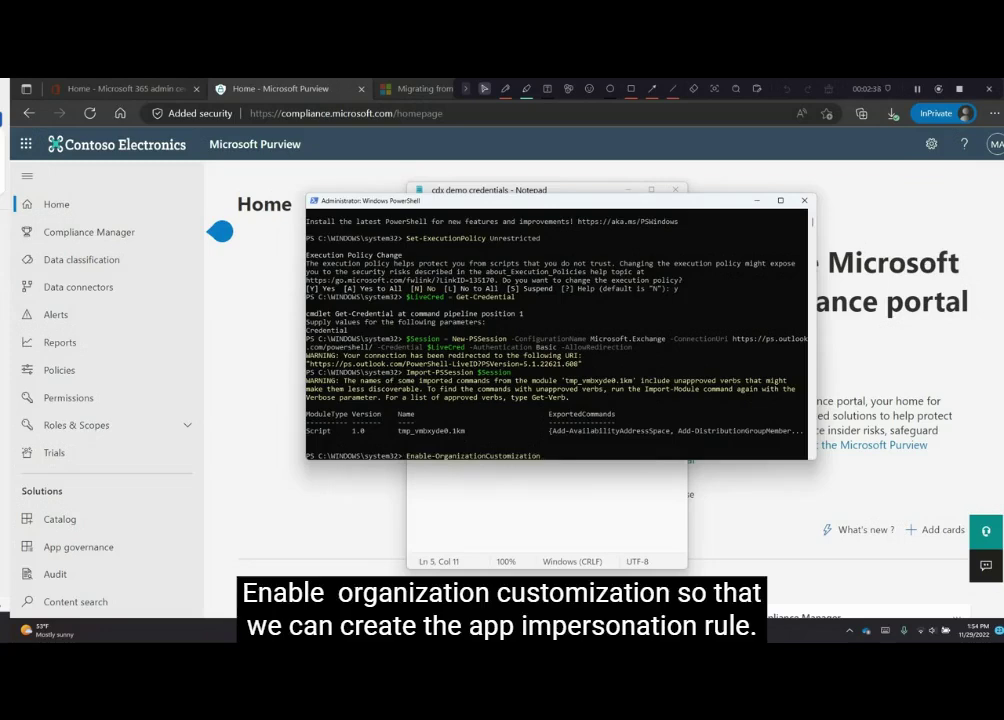
key(Return)
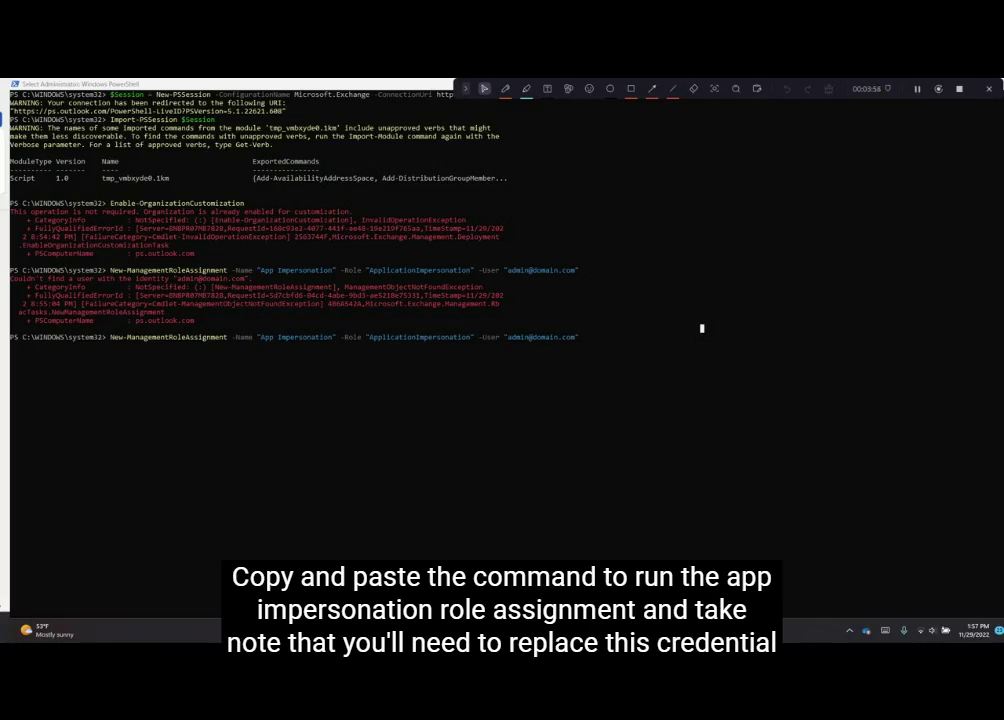
Step: Replace the placeholder address with the tenant admin's and run the App Impersonation assignment
double_click(575, 337)
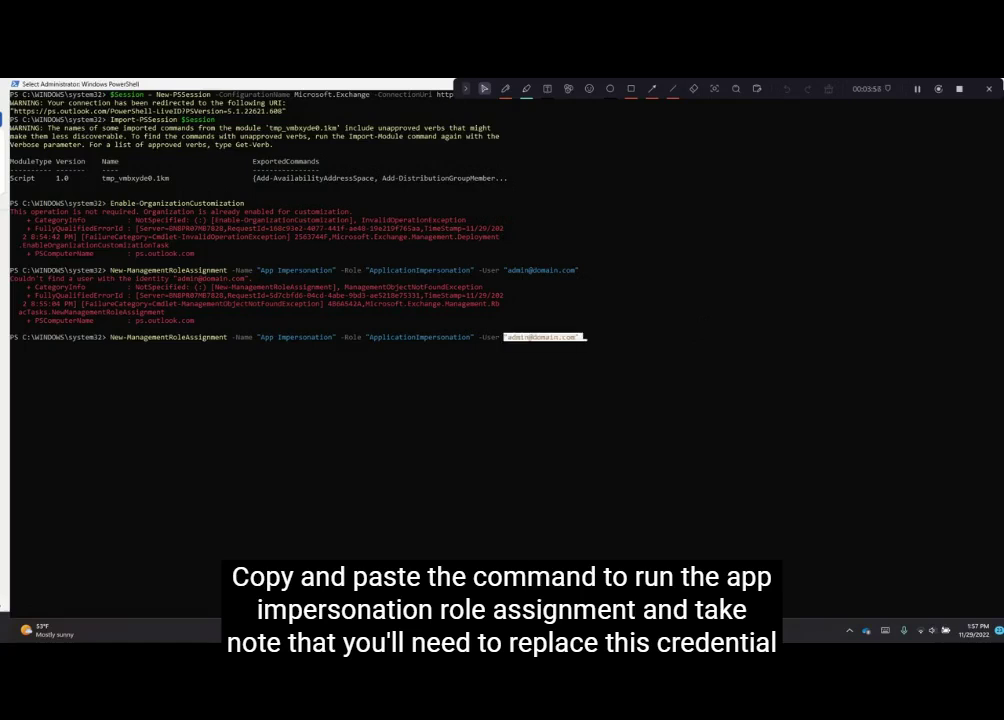
click(573, 337)
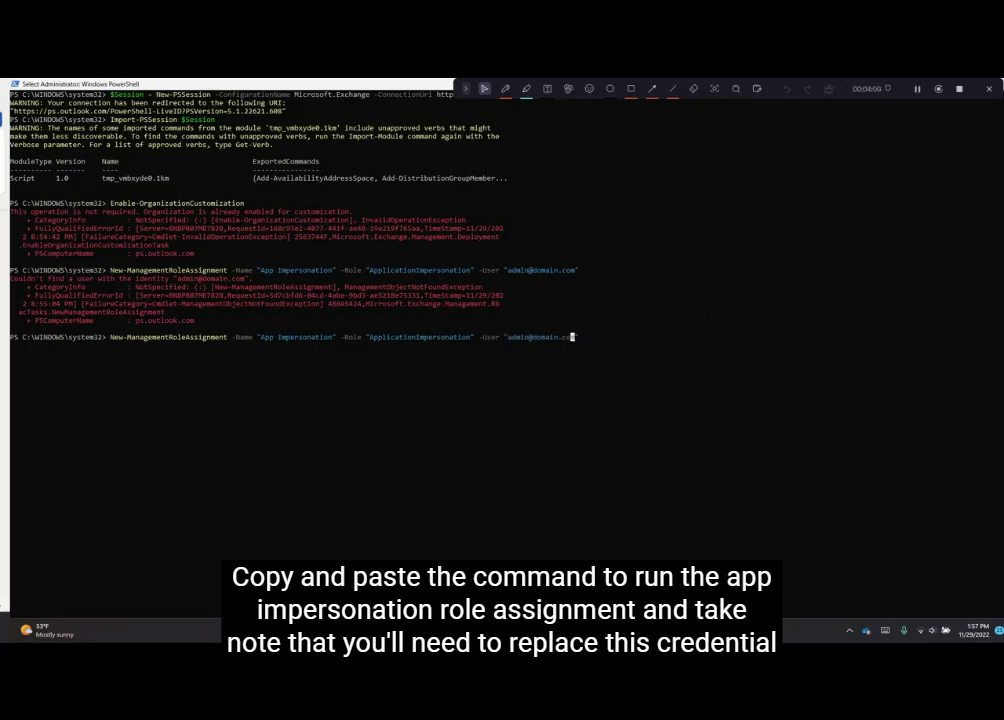
key(BackSpace)
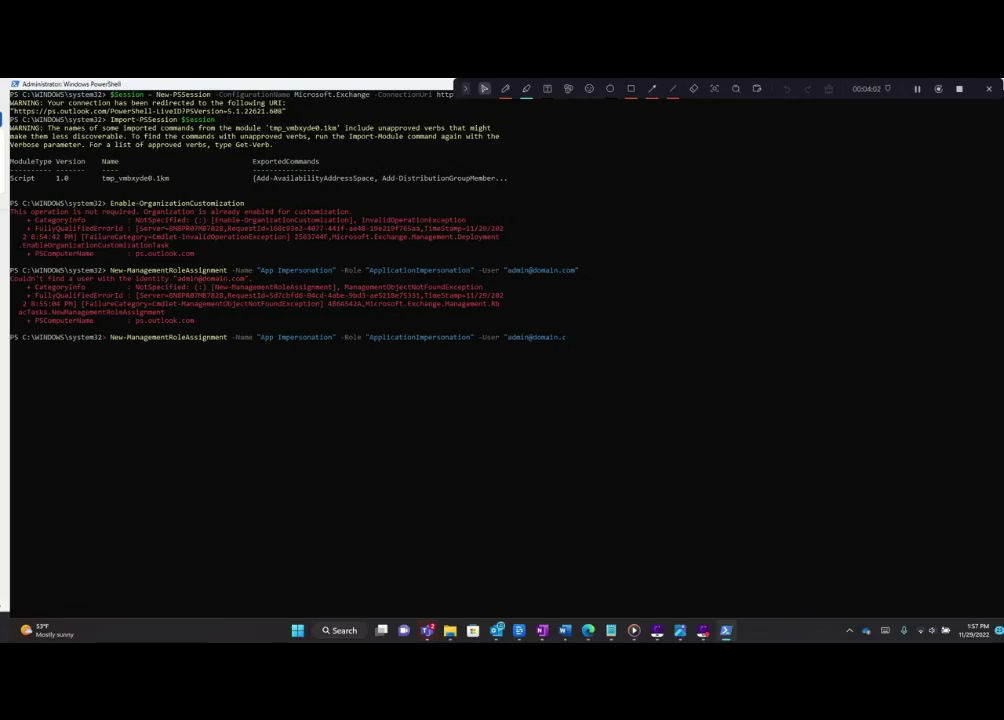
key(BackSpace)
key(BackSpace)
key(BackSpace)
key(BackSpace)
key(BackSpace)
key(BackSpace)
key(BackSpace)
key(BackSpace)
key(BackSpace)
key(BackSpace)
key(BackSpace)
key(BackSpace)
key(BackSpace)
key(ctrl+v)
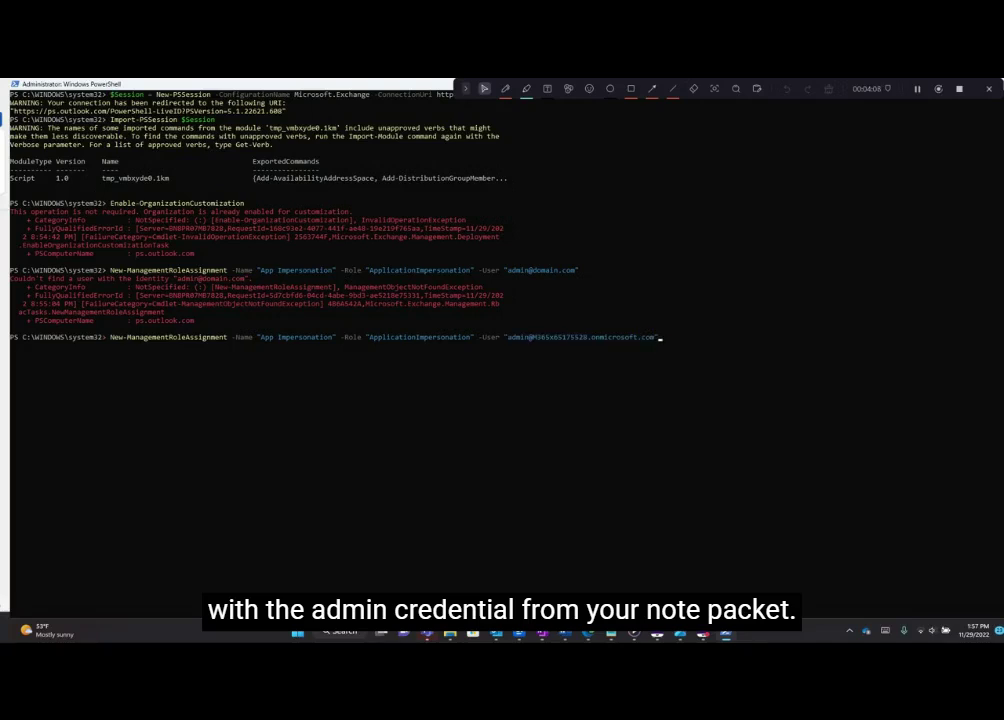
key(Return)
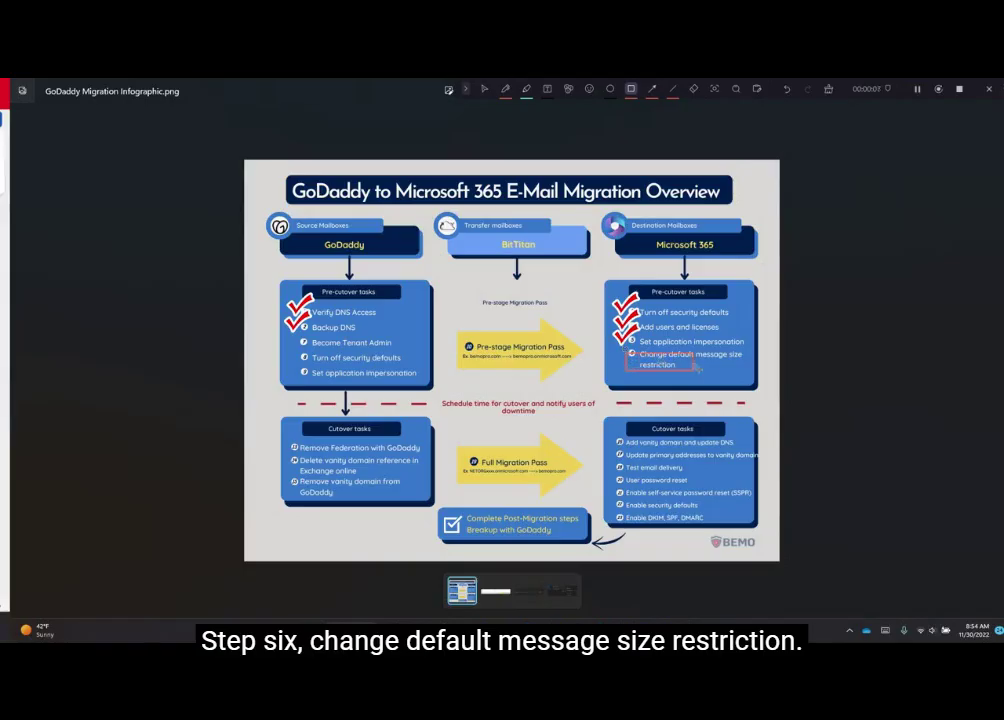
Step: Outline the 'Change default message size restriction' step in red
drag(746, 366, 749, 368)
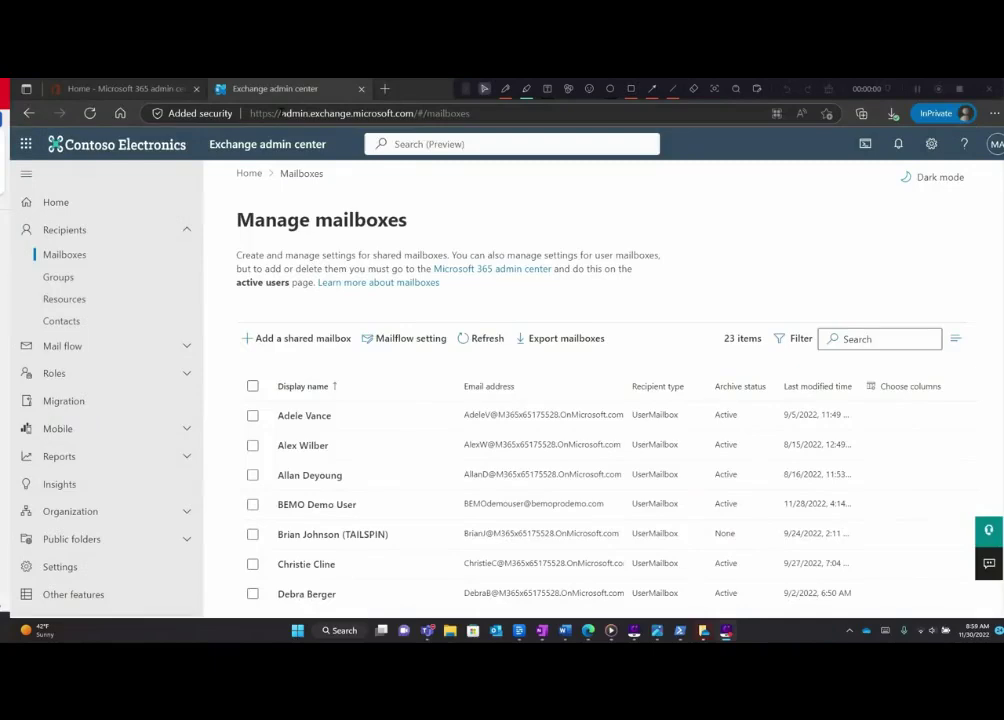
Step: Enter 153600 KB for both sent and received limits in the mailbox message size restrictions and save
drag(282, 113, 414, 113)
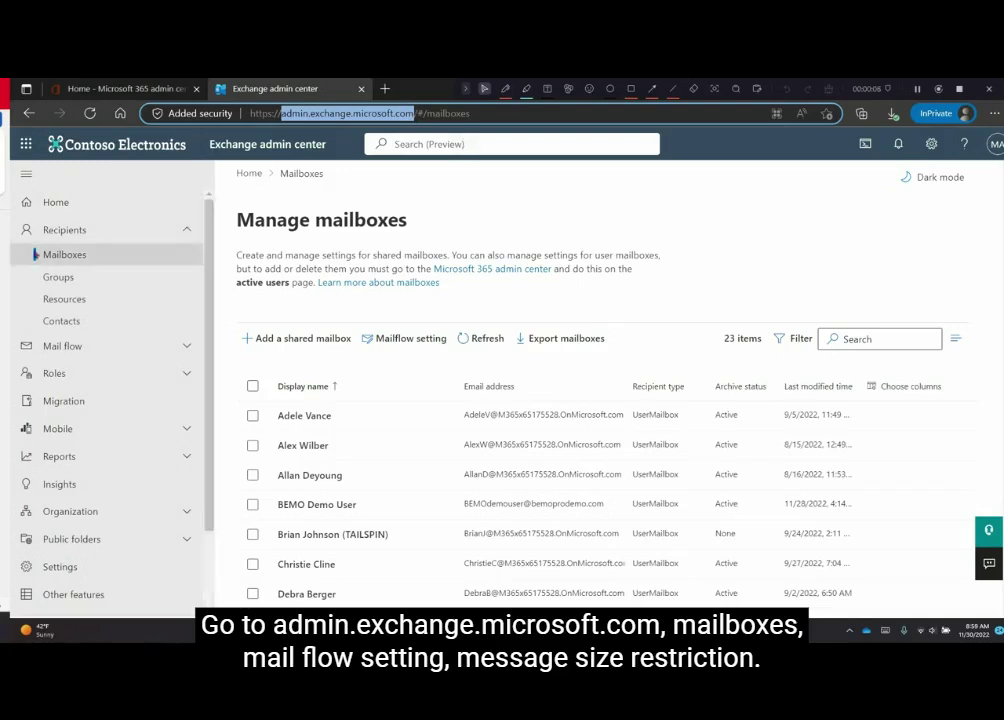
click(101, 260)
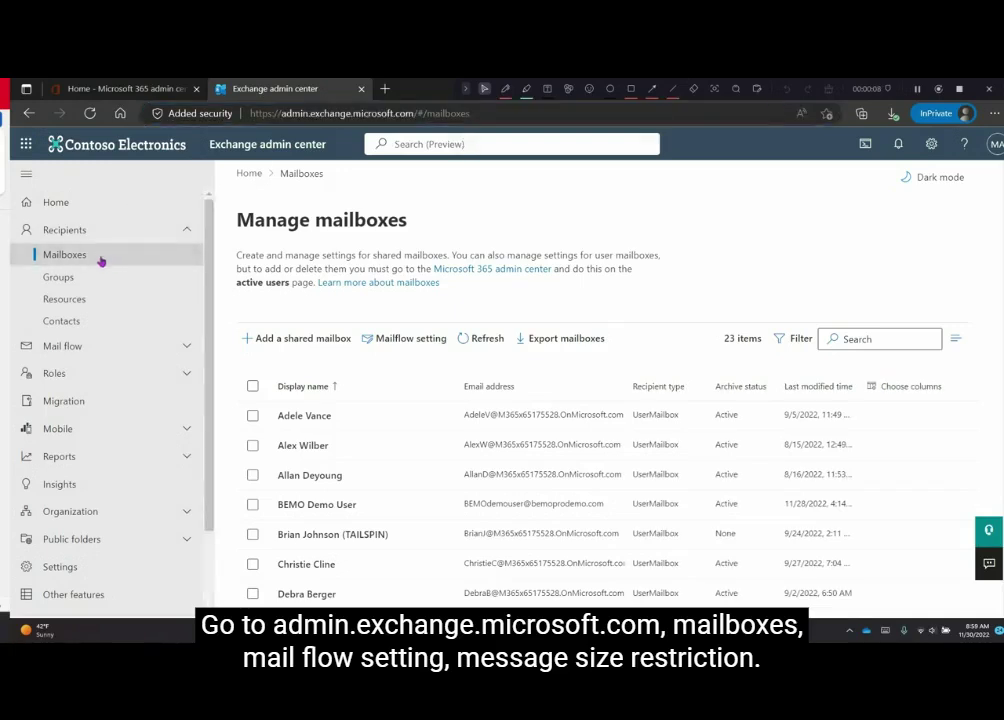
click(392, 340)
click(392, 366)
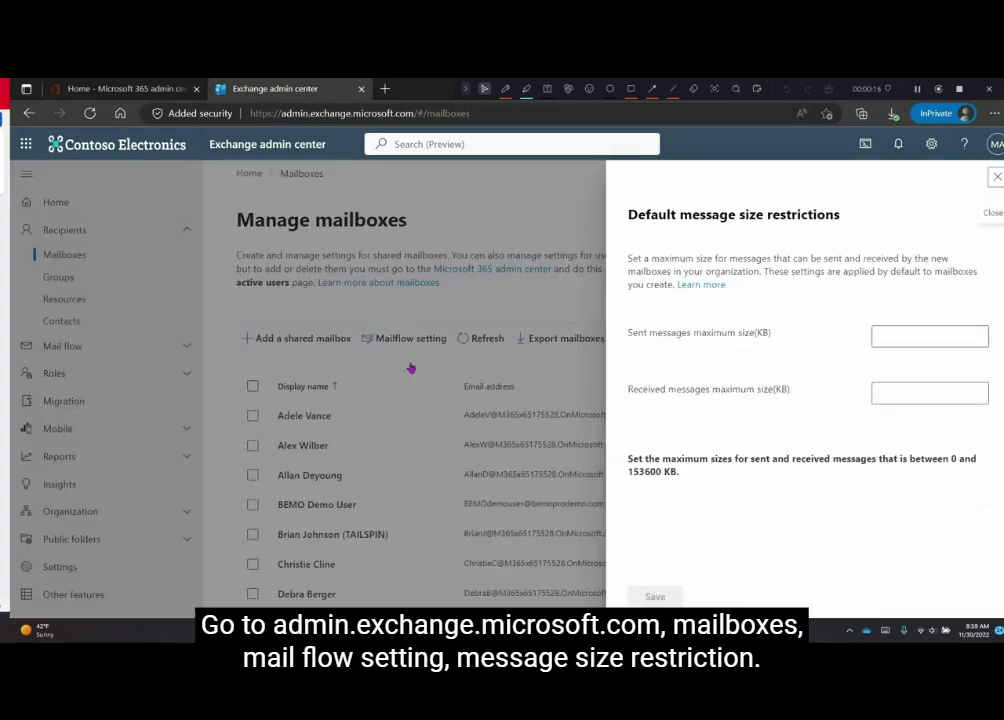
click(910, 337)
text(1)
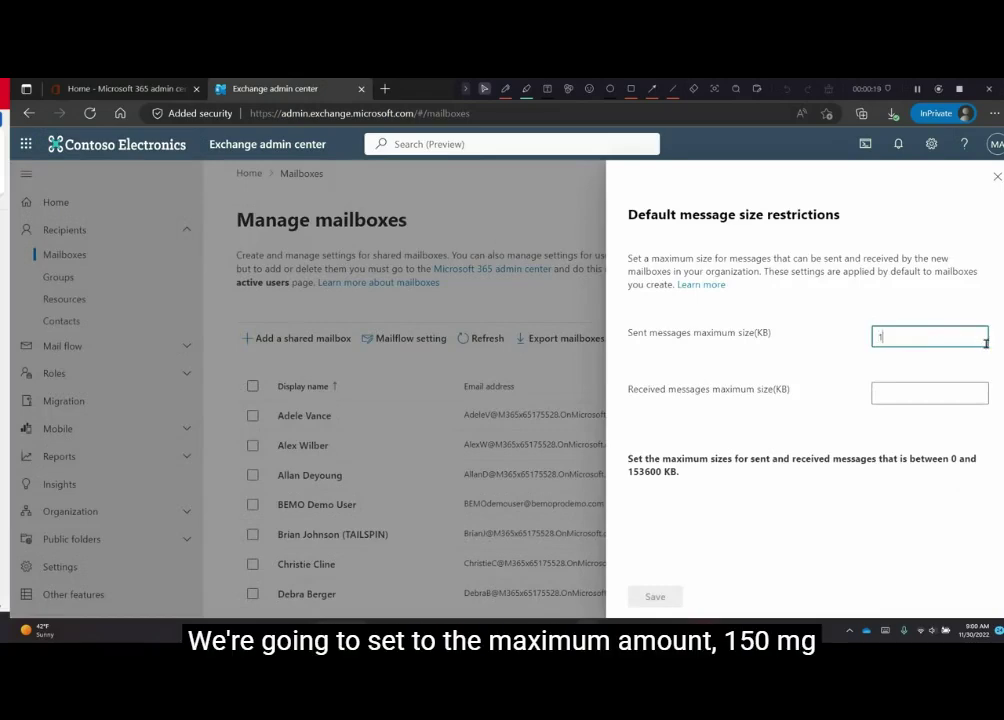
text(53600)
click(926, 390)
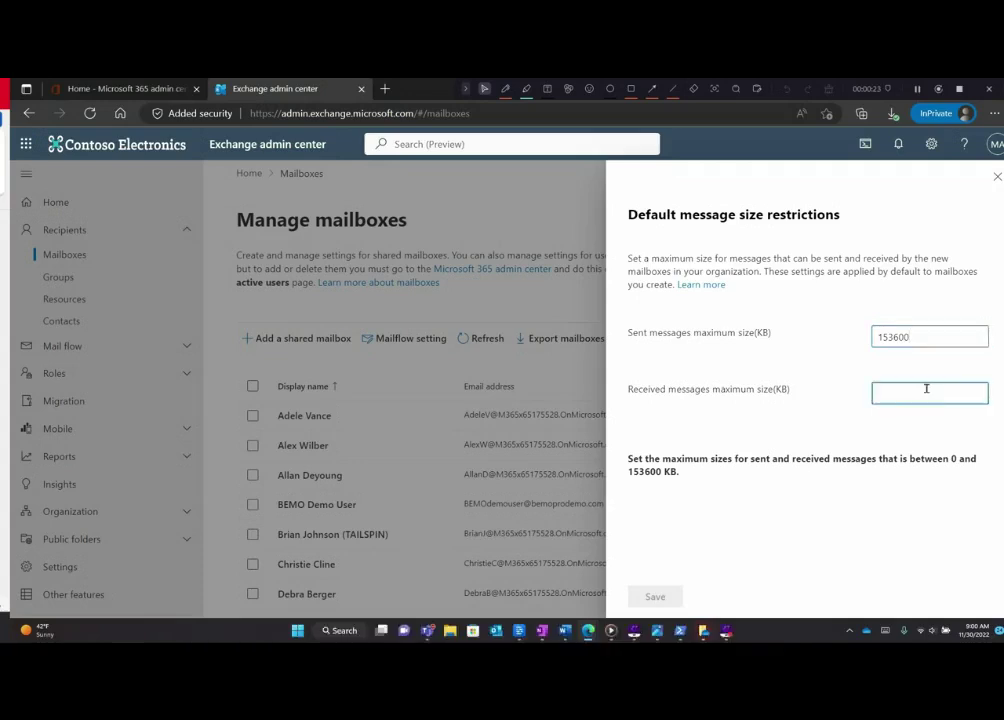
text(153600)
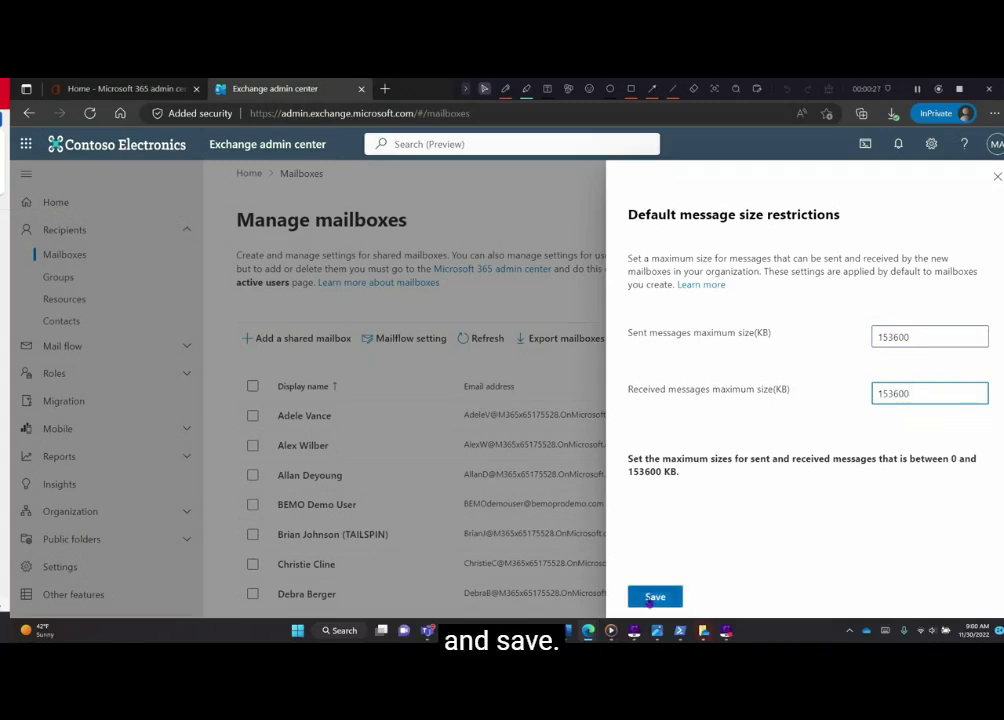
click(650, 600)
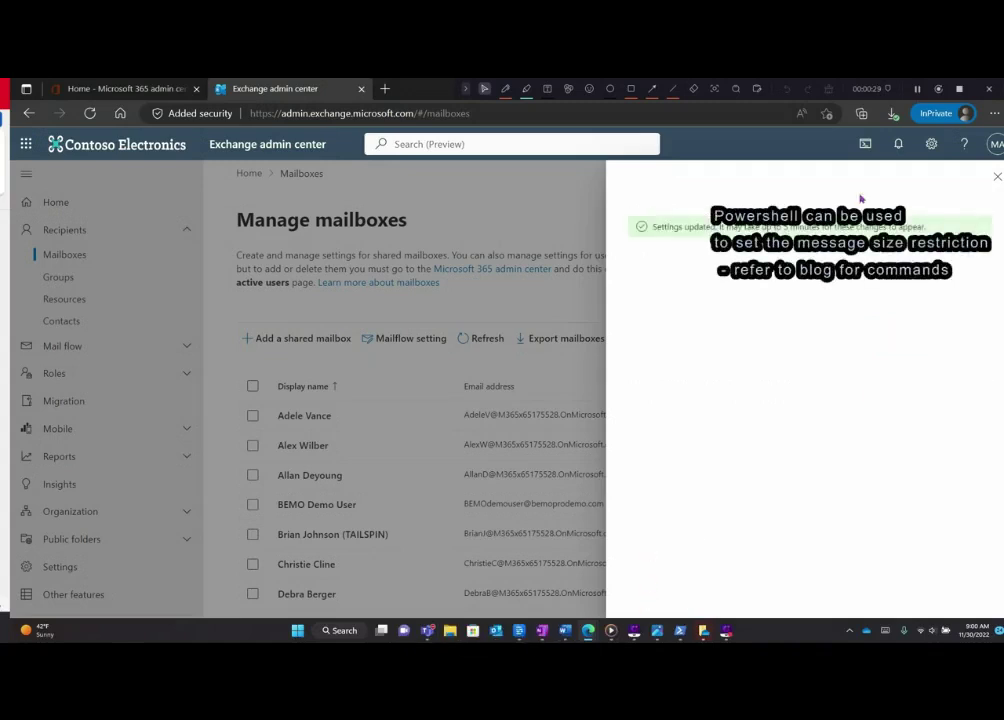
click(996, 177)
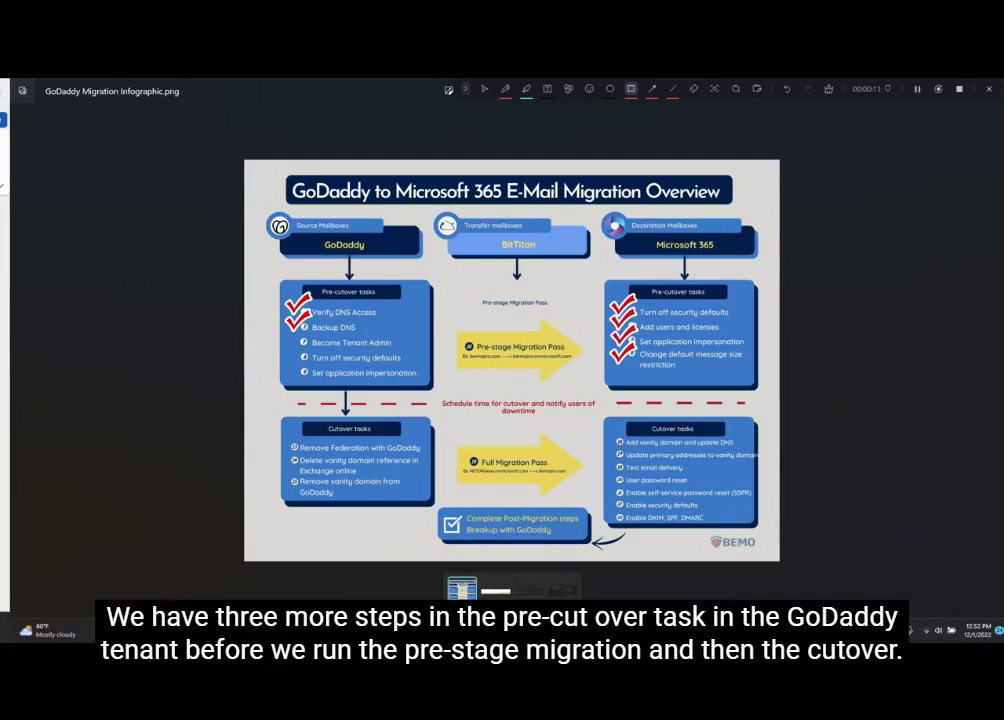
Step: Draw a red box around the three unchecked GoDaddy pre-cutover tasks on the infographic
drag(289, 336, 426, 383)
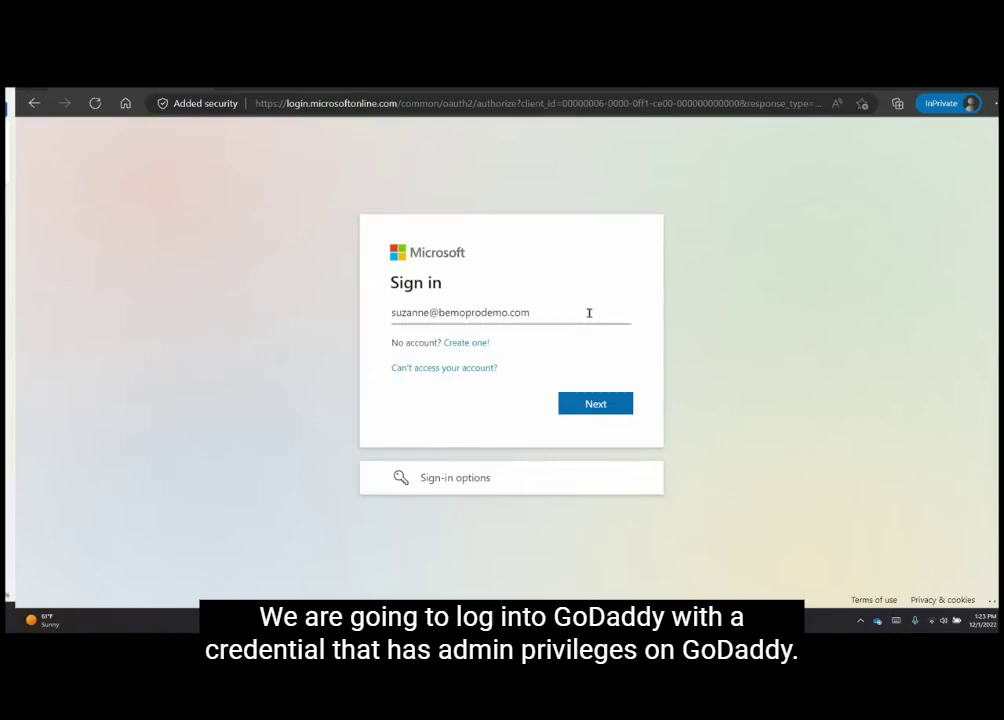
Step: Sign in with the admin account using the pasted password and stay signed in
click(588, 403)
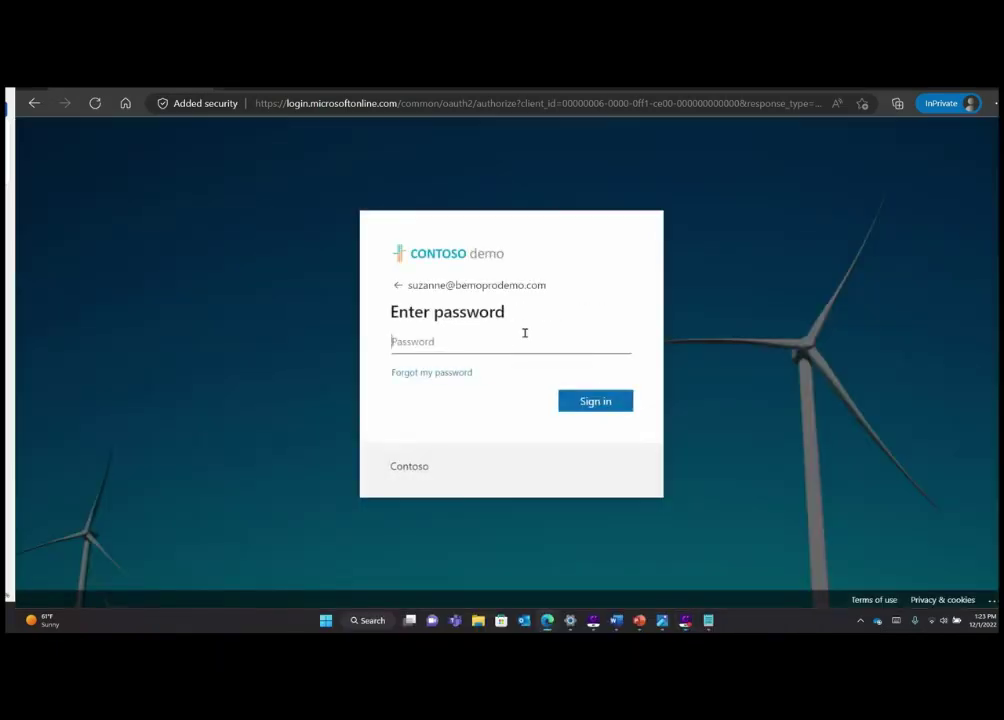
key(ctrl+v)
click(599, 407)
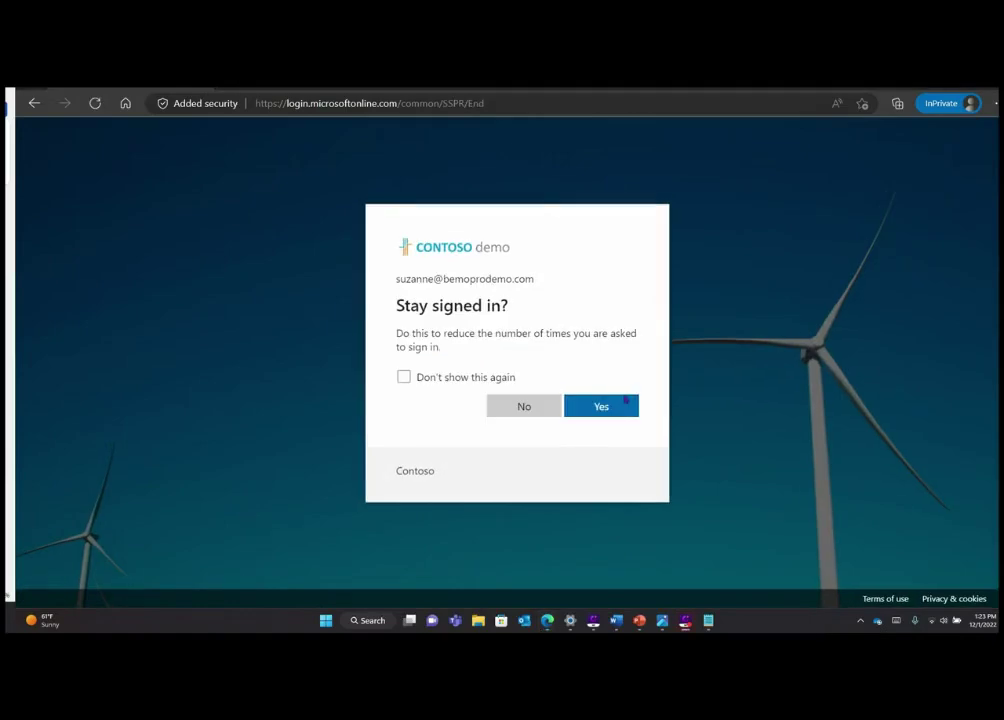
click(605, 406)
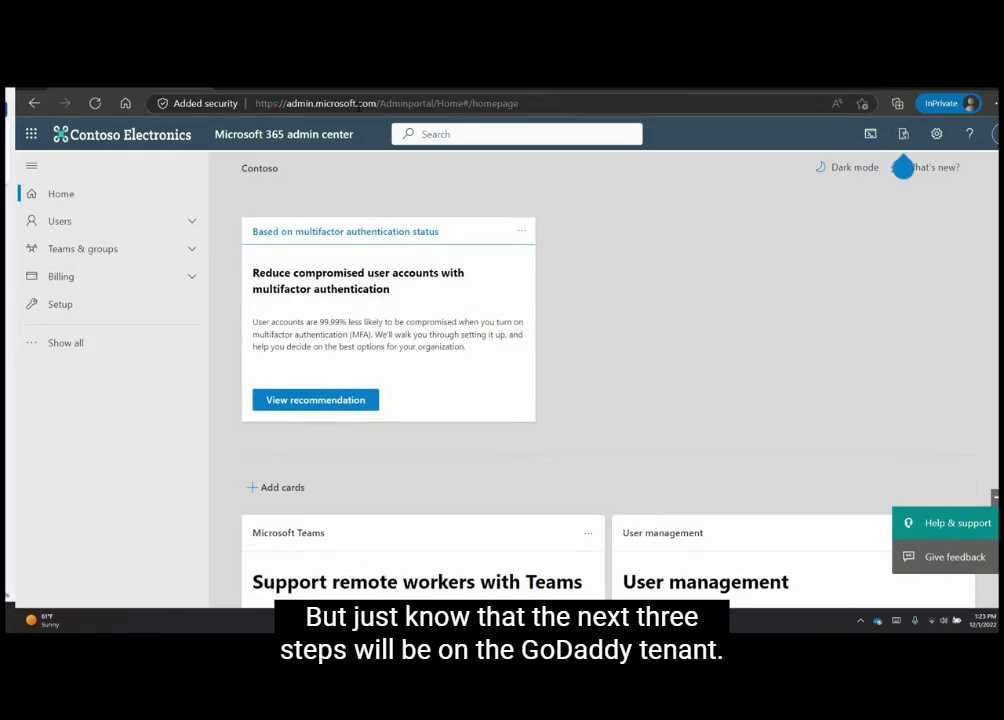
Step: Go to portal.azure.com and choose Maybe later on the Azure welcome tour
click(471, 102)
text(az)
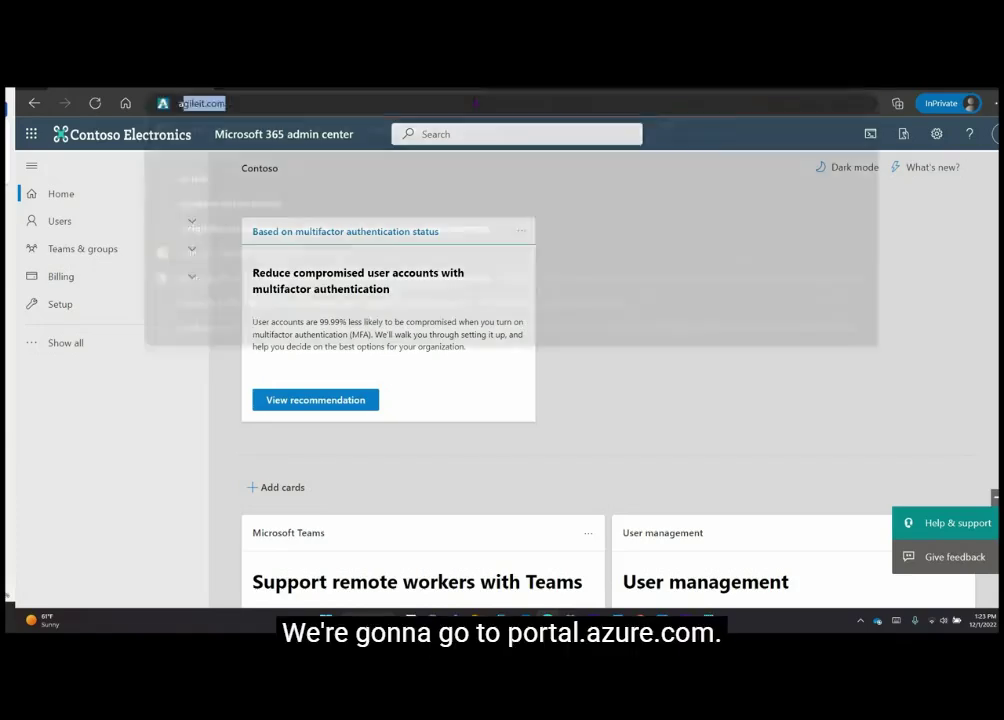
text(u)
key(BackSpace)
key(BackSpace)
key(BackSpace)
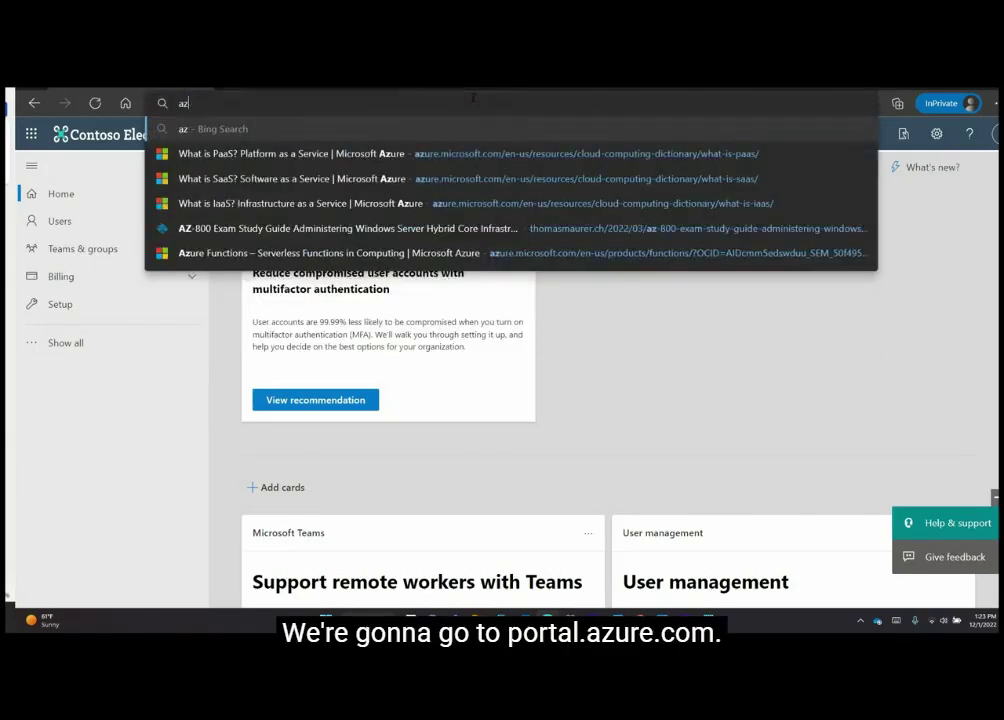
text(portal.az)
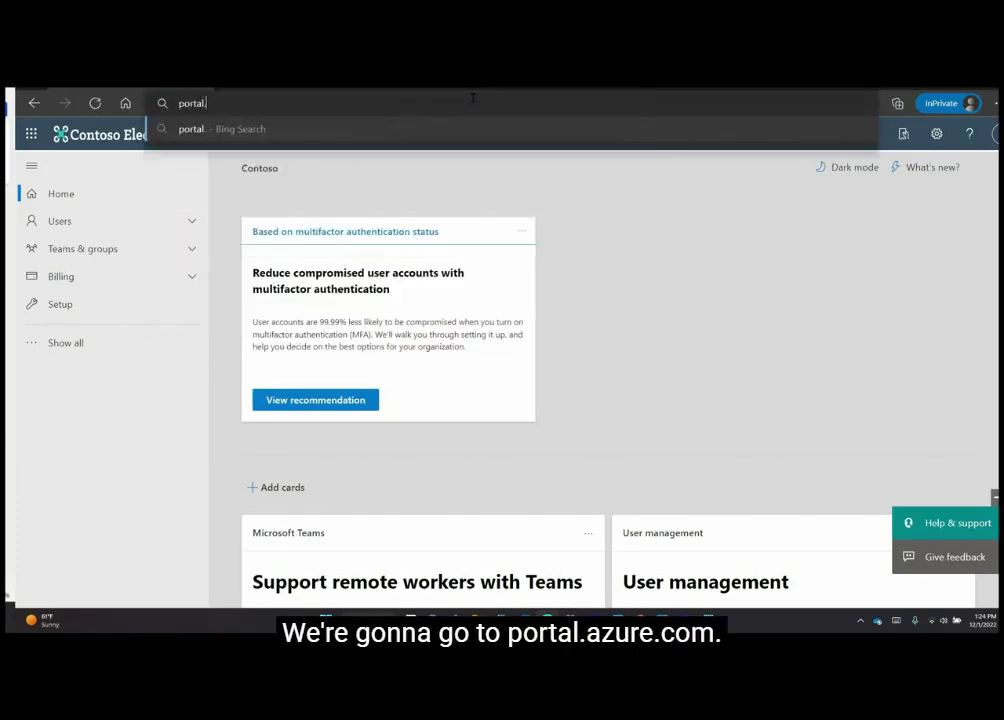
text(ure.com)
key(Return)
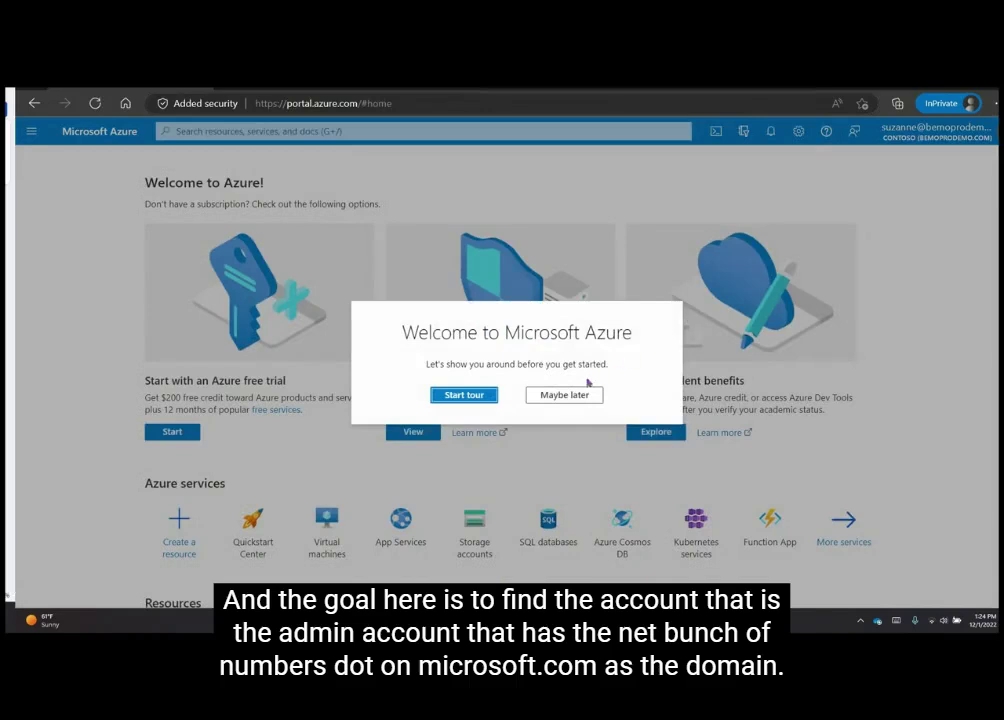
click(543, 395)
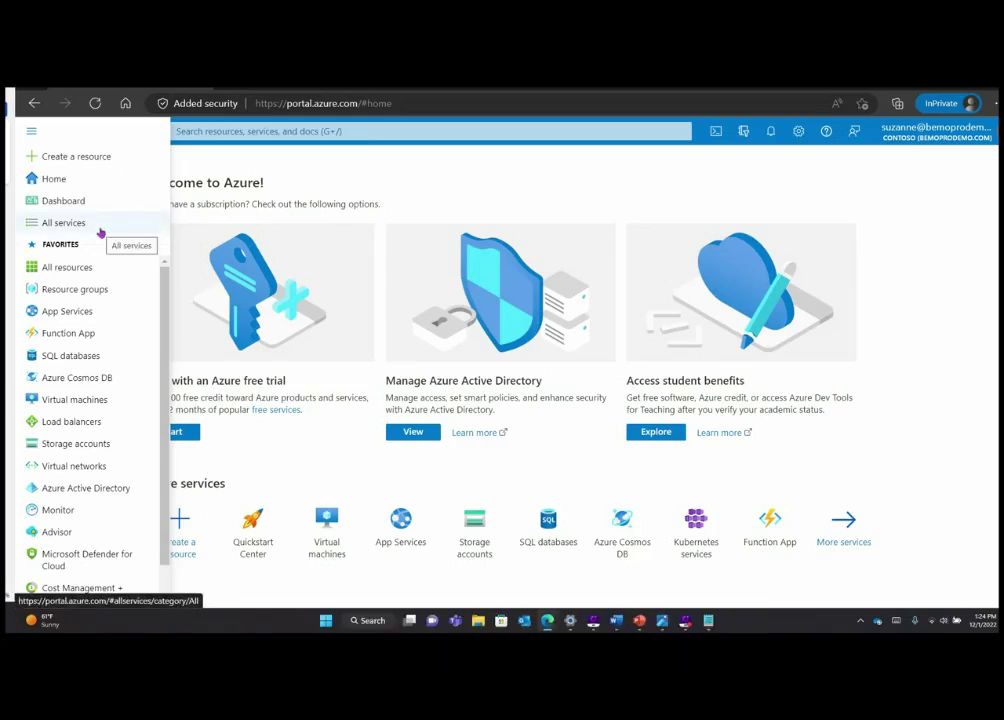
Step: Search the Azure Active Directory users for 'admin' and open the MOD Administrator profile
click(103, 489)
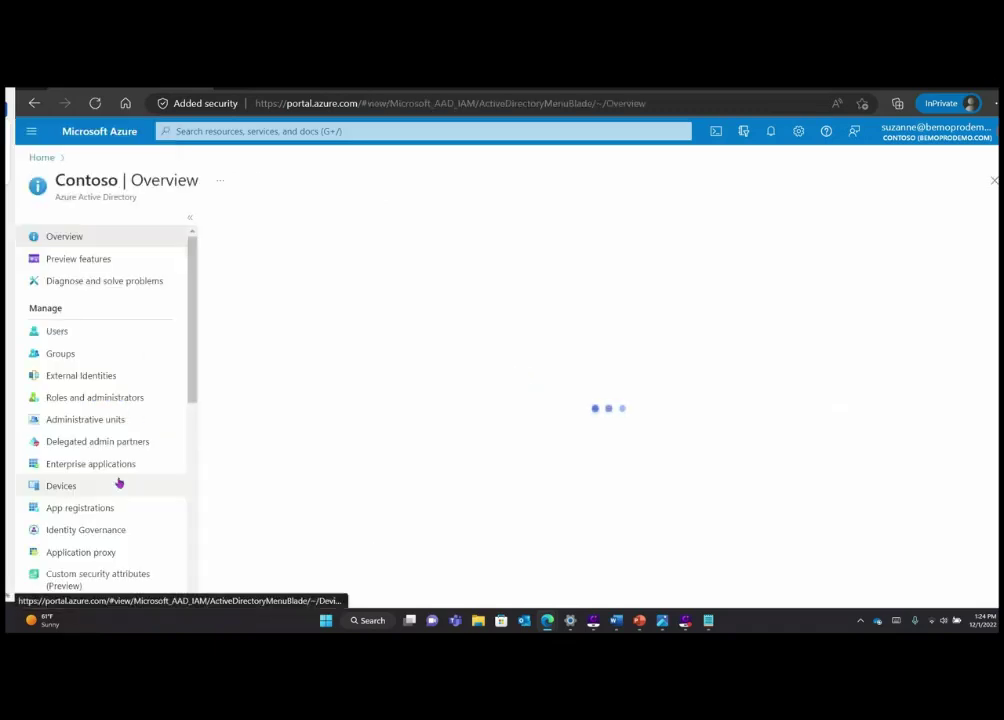
click(88, 339)
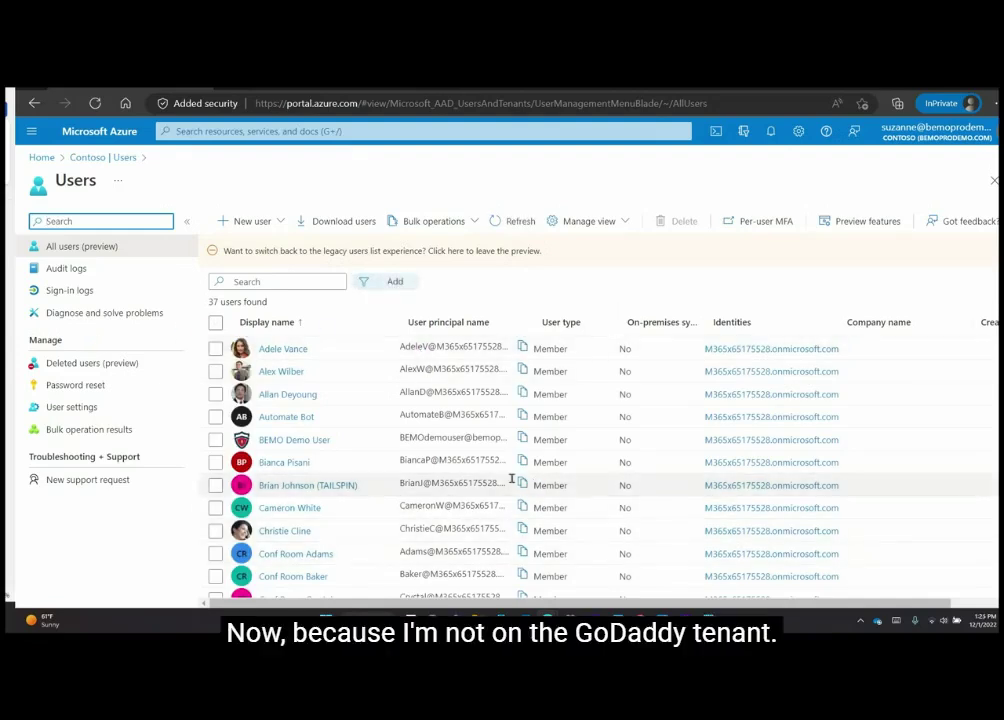
click(276, 284)
text(admin)
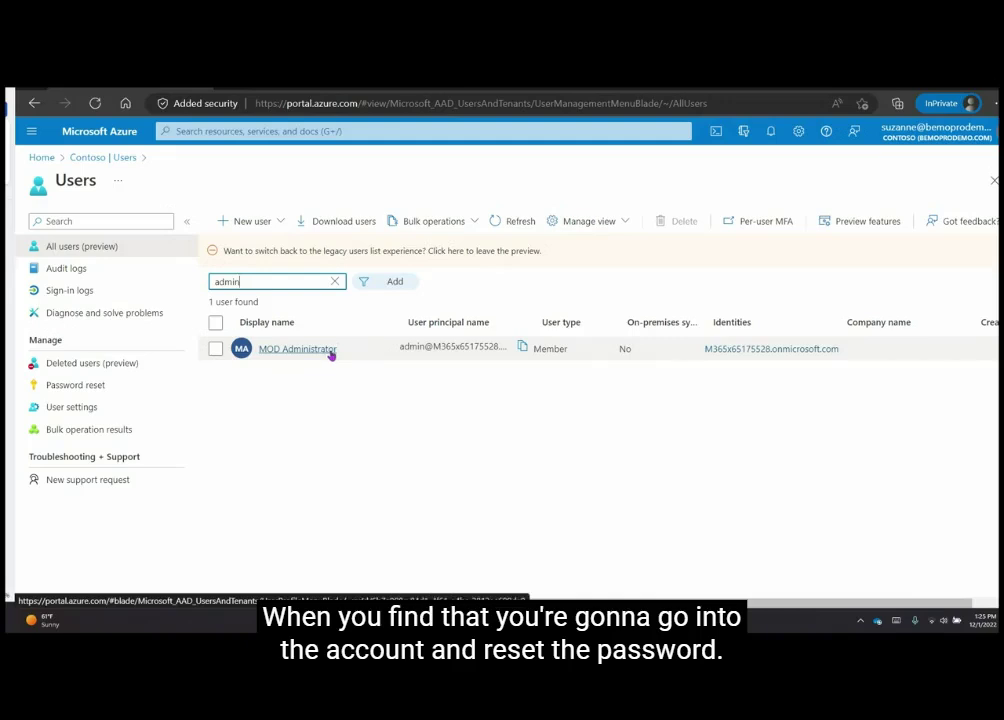
click(297, 349)
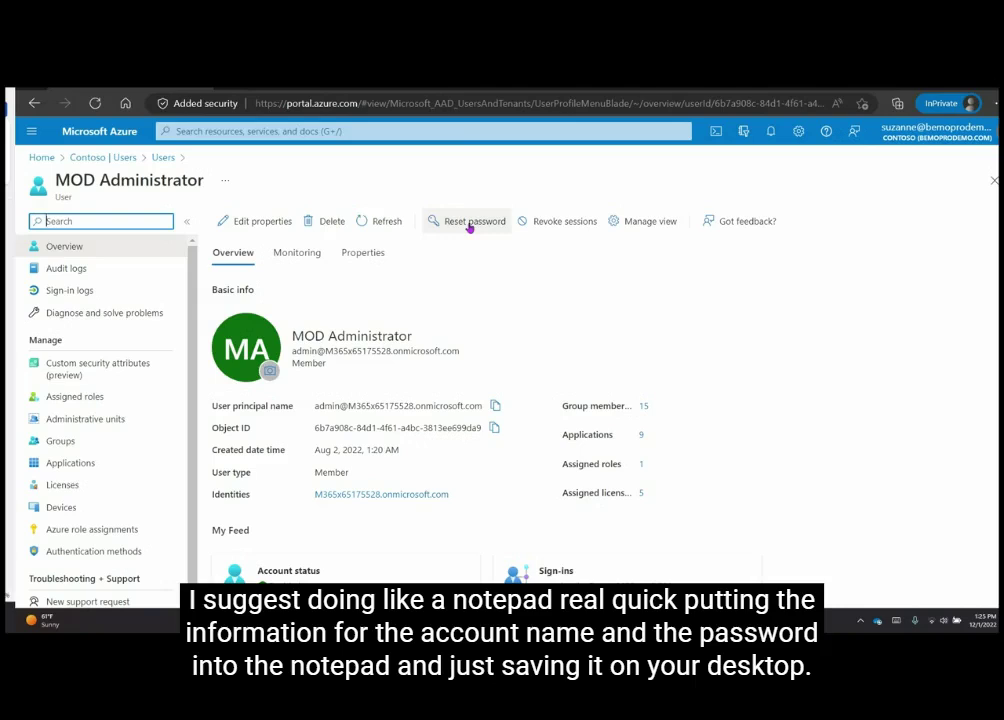
click(302, 356)
drag(302, 356, 459, 350)
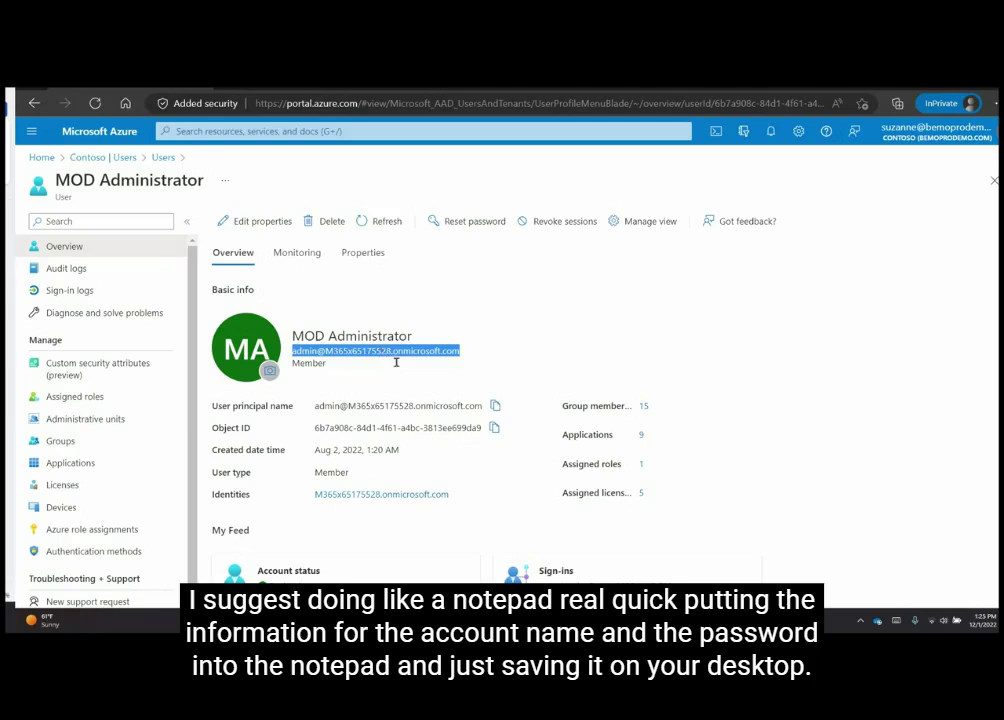
mouse_move(409, 621)
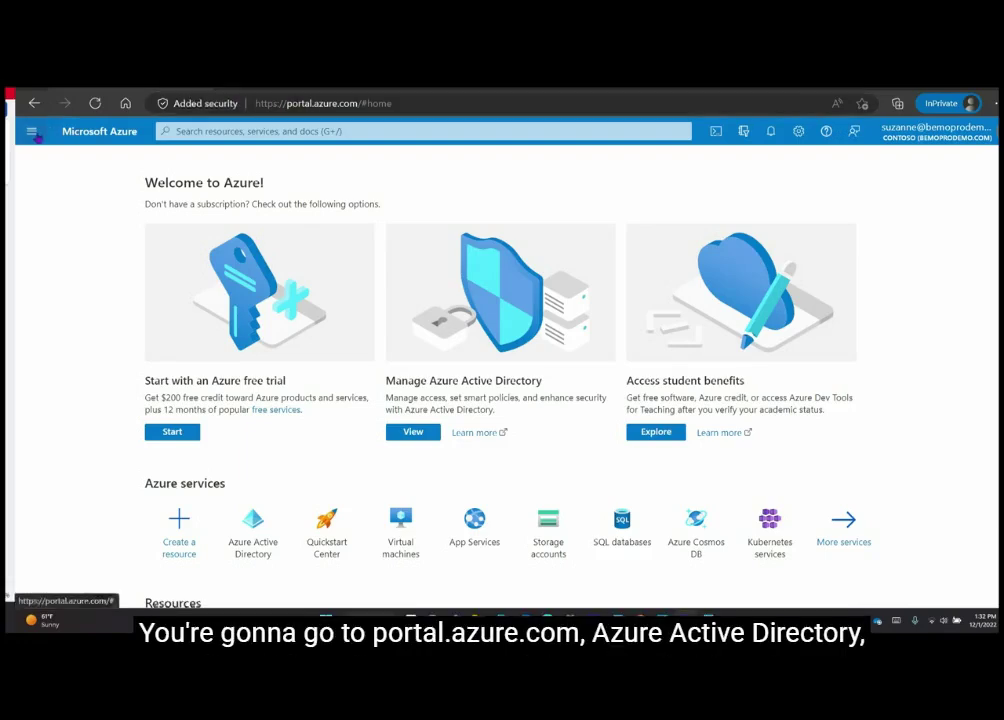
Step: Open the Azure Active Directory Properties page and its Manage security defaults setting
click(31, 131)
click(111, 487)
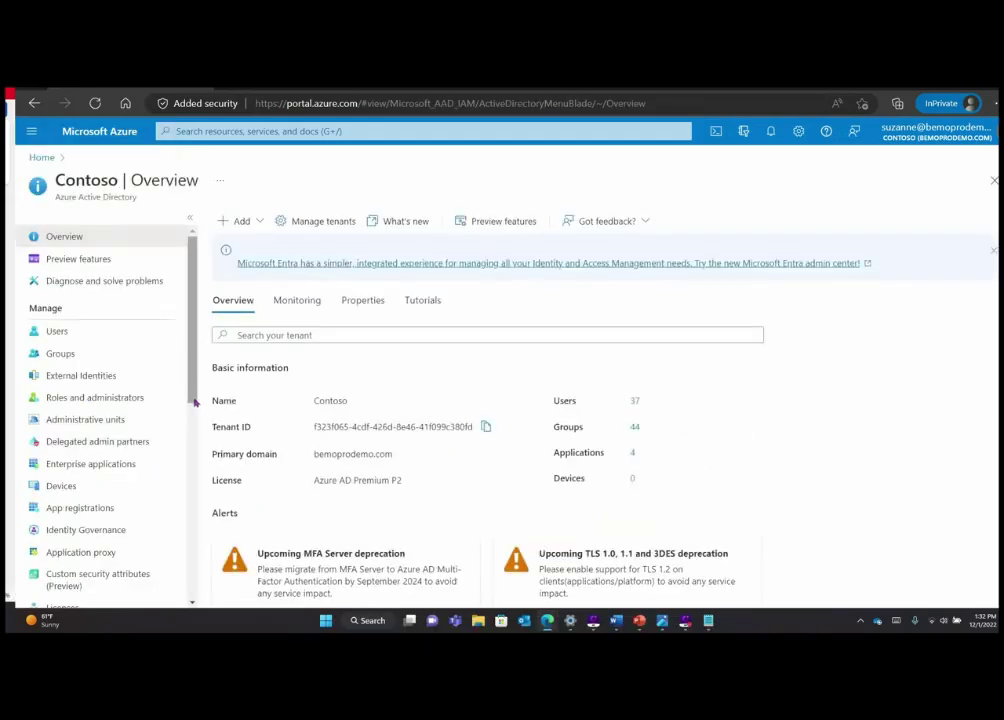
scroll(189, 402, down, 5)
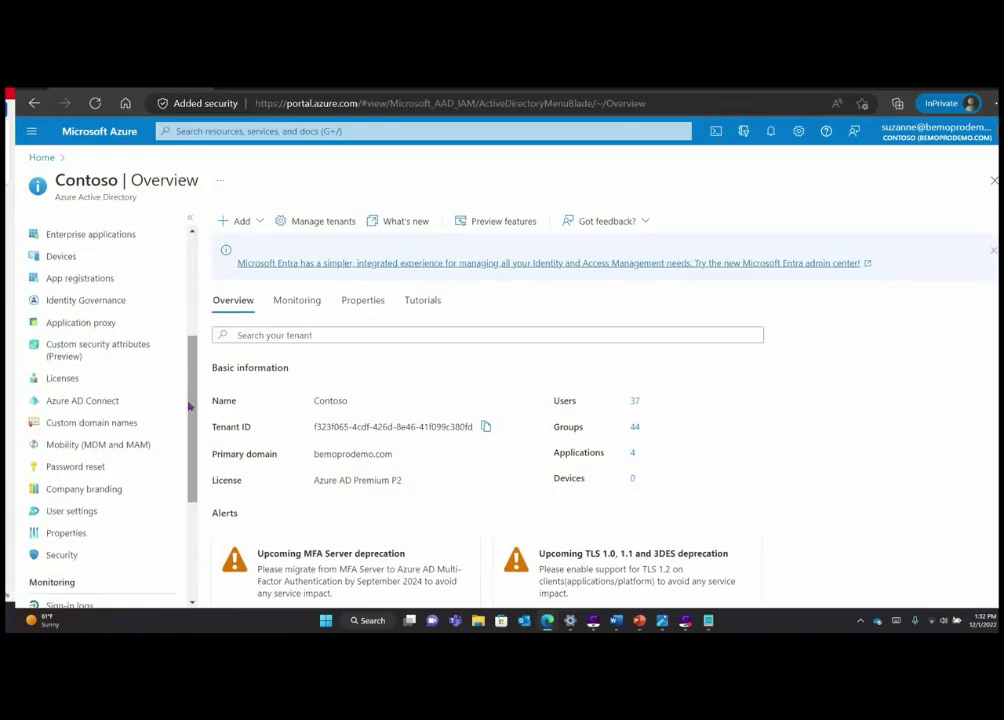
click(70, 540)
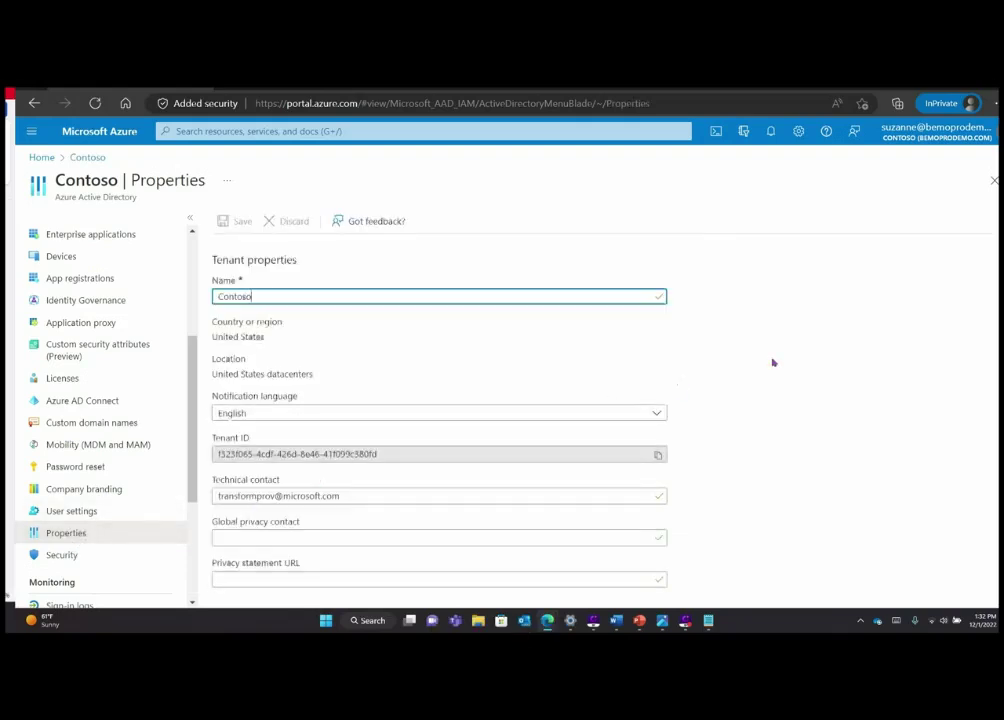
scroll(773, 362, down, 2)
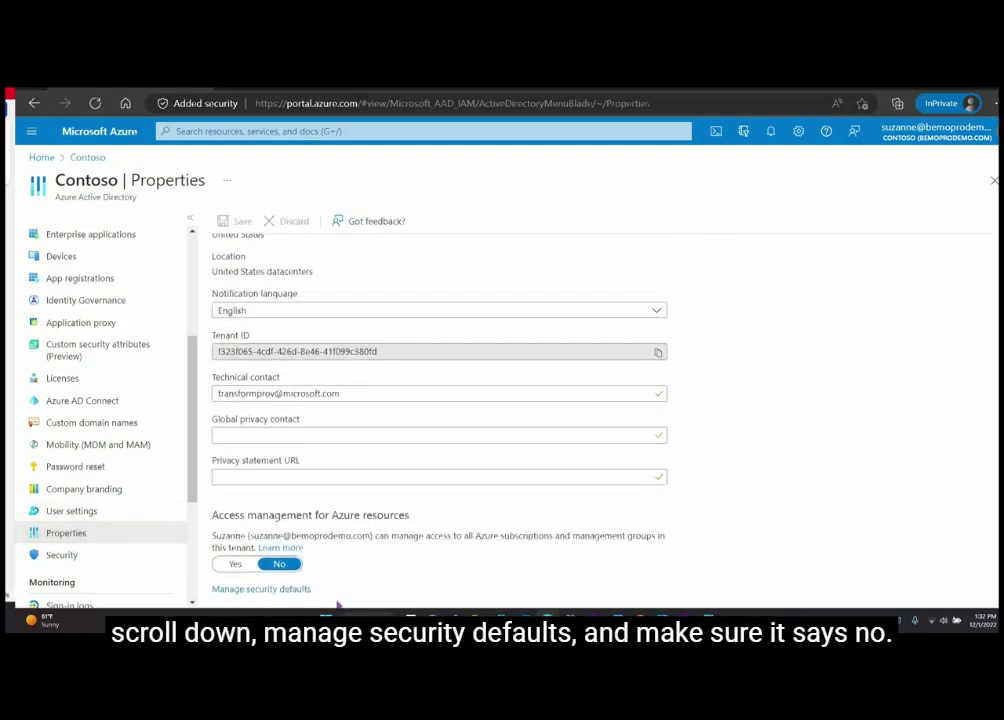
click(262, 588)
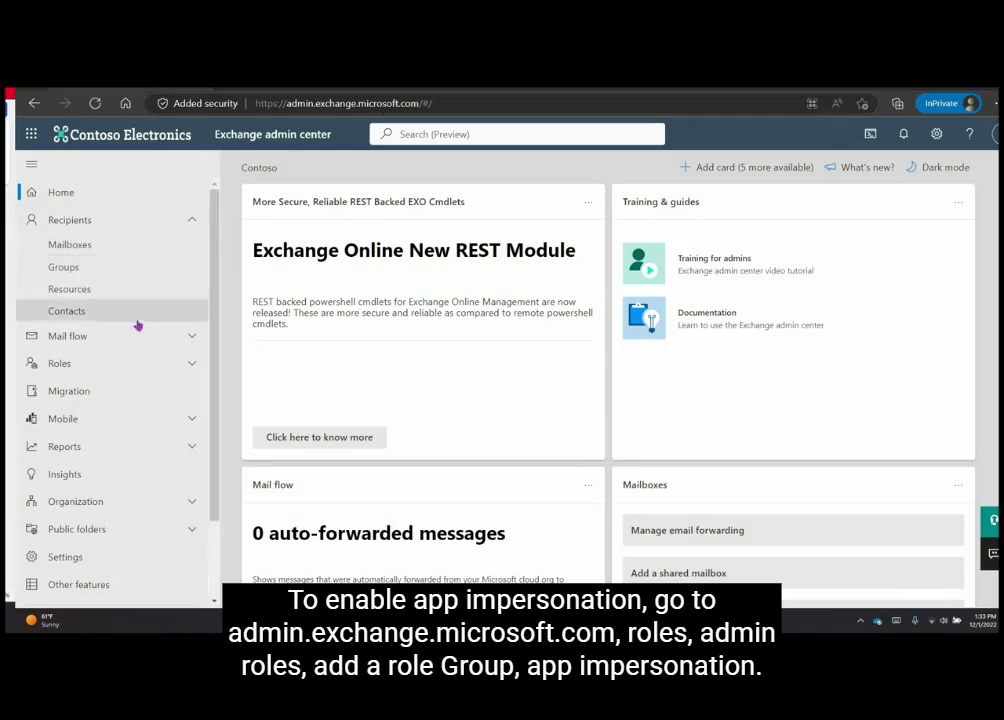
Step: Start a new admin role group named 'App Impersonation'
click(112, 363)
click(107, 388)
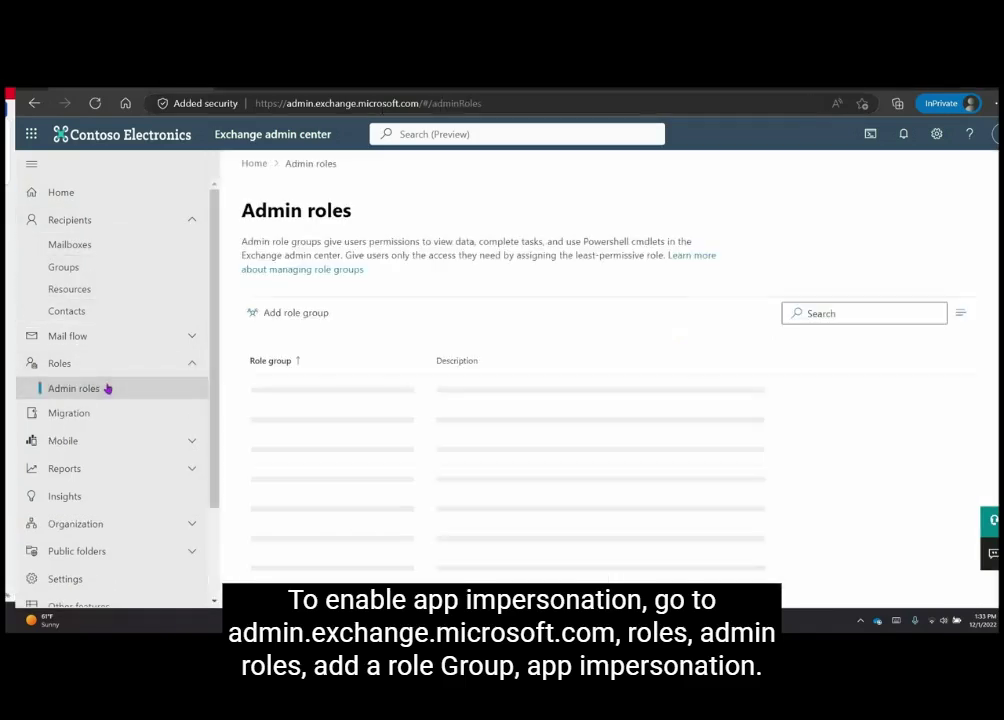
click(291, 313)
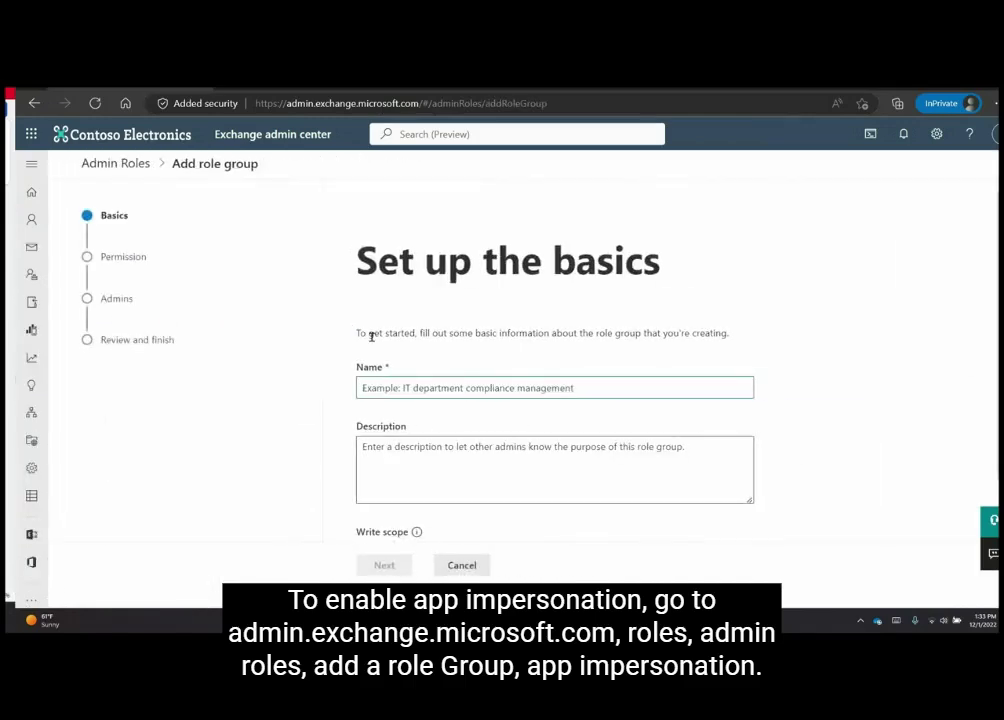
text(App Impersonation)
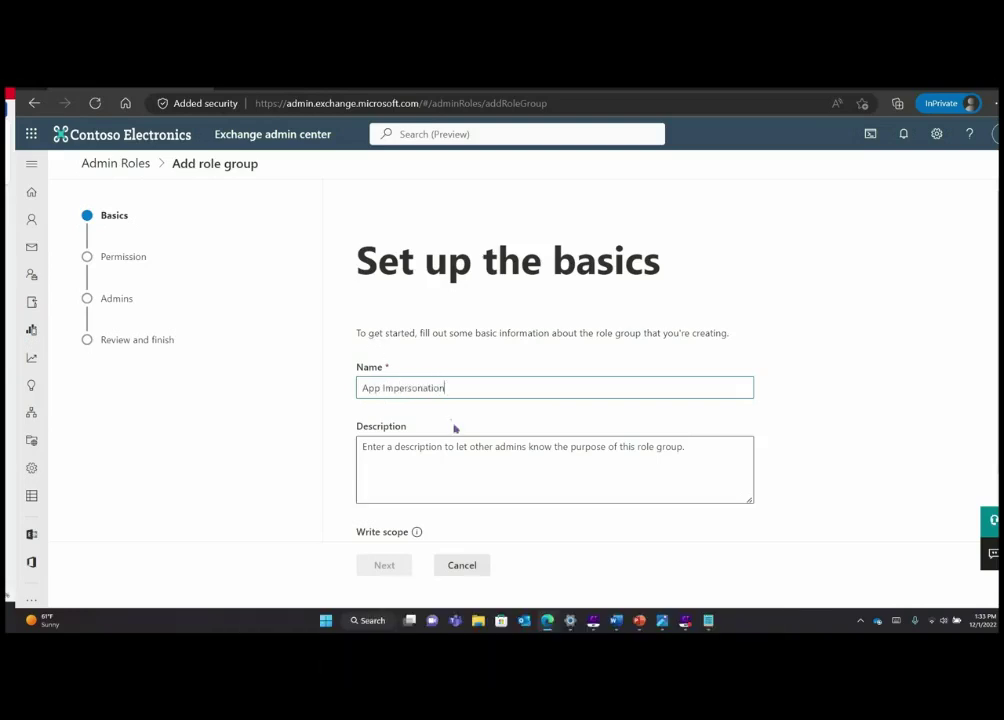
scroll(471, 458, down, 1)
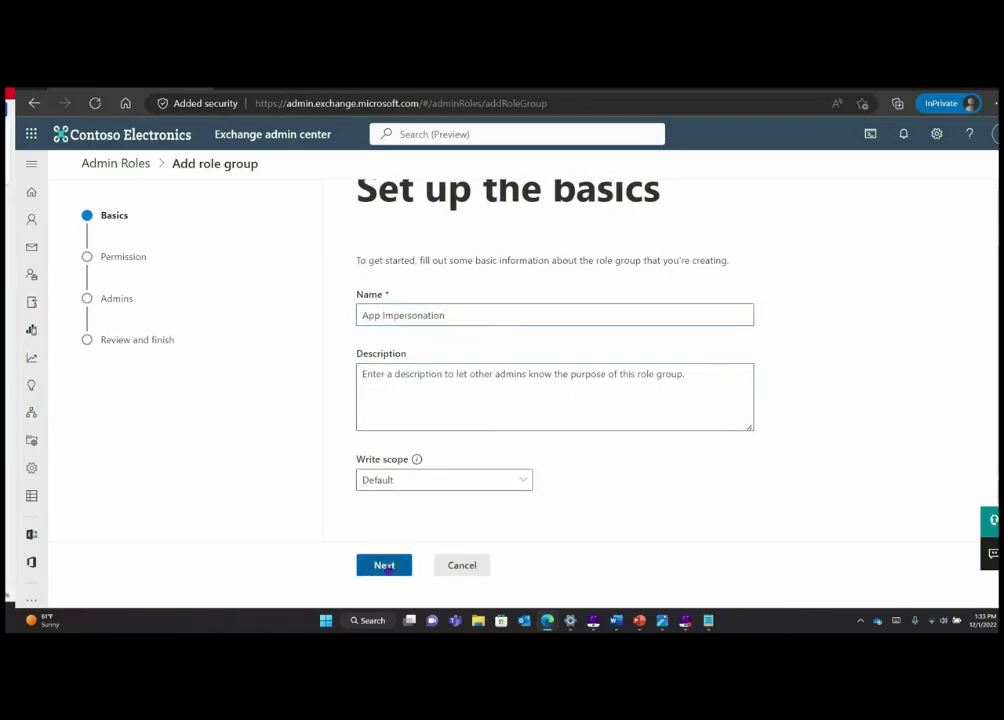
click(384, 564)
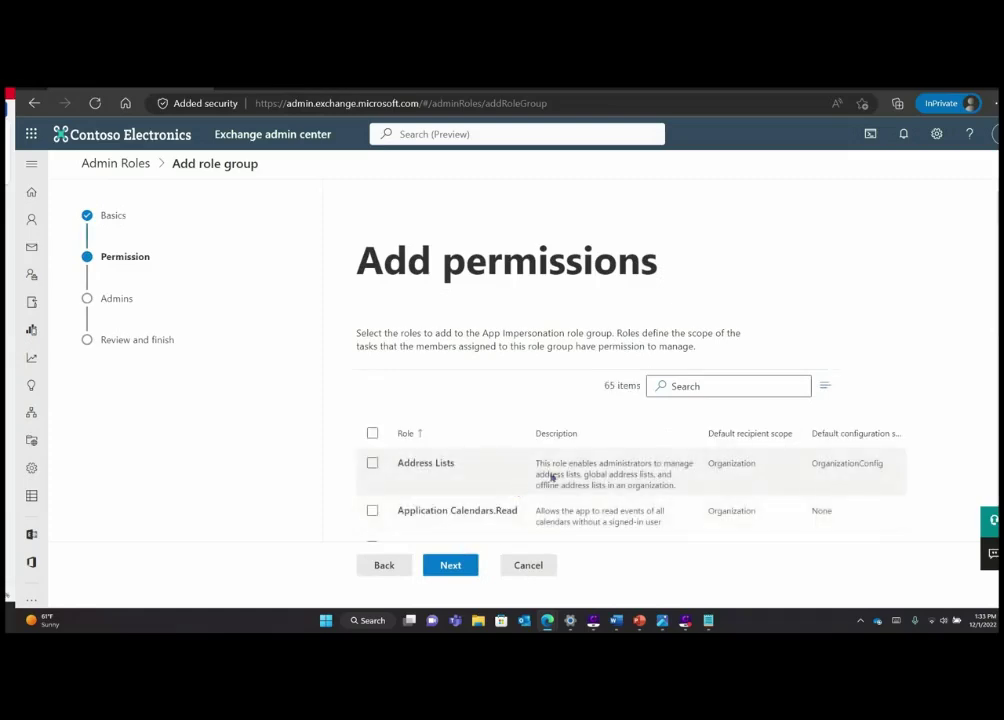
Step: Grant the group the ApplicationImpersonation role and enter the admin account's address as member
scroll(540, 410, down, 4)
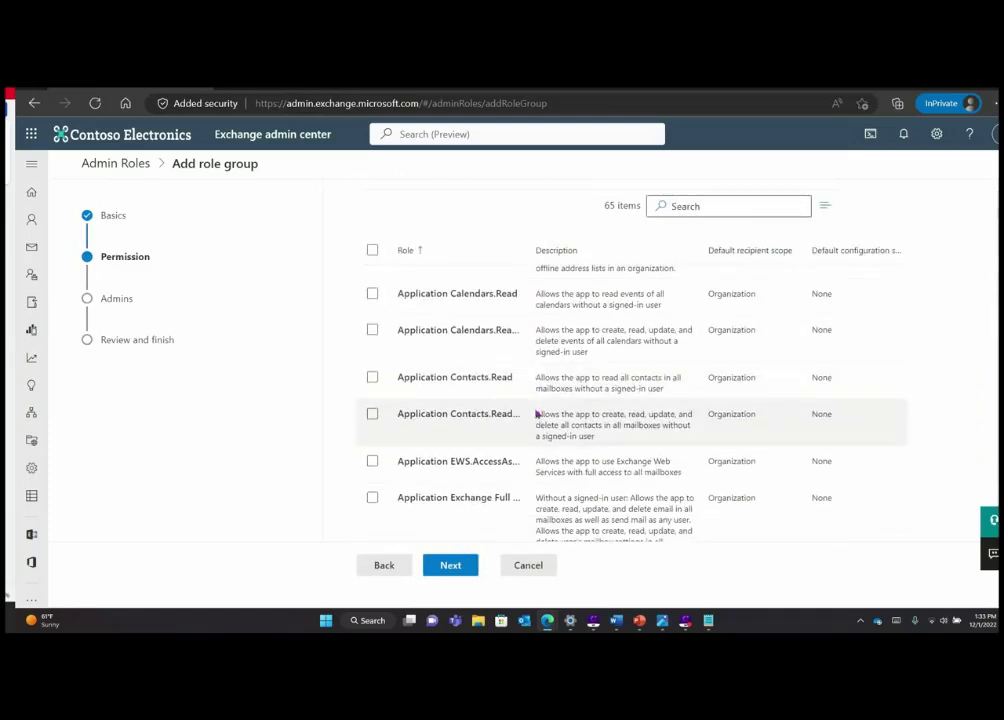
scroll(580, 360, up, 4)
click(688, 391)
text(A)
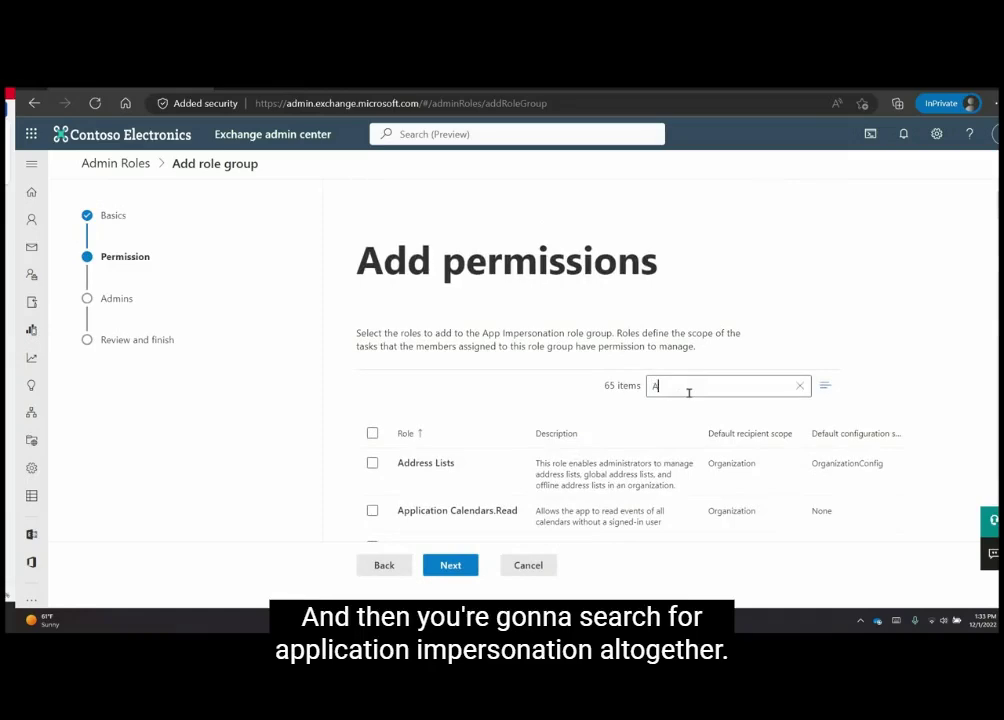
text(pplicationImpersonation)
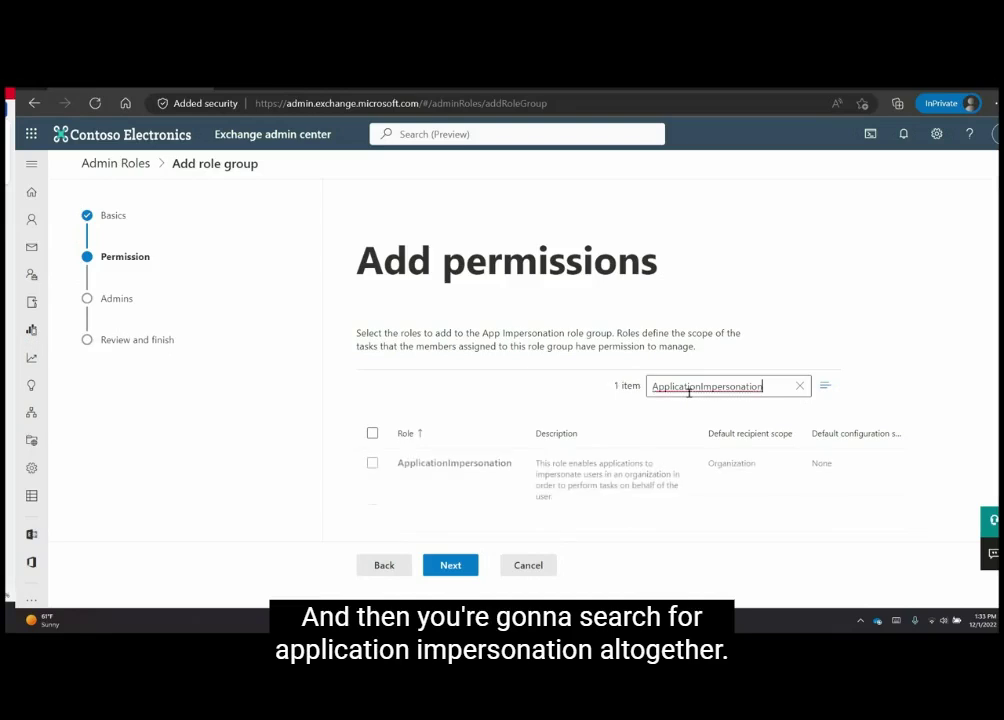
click(372, 463)
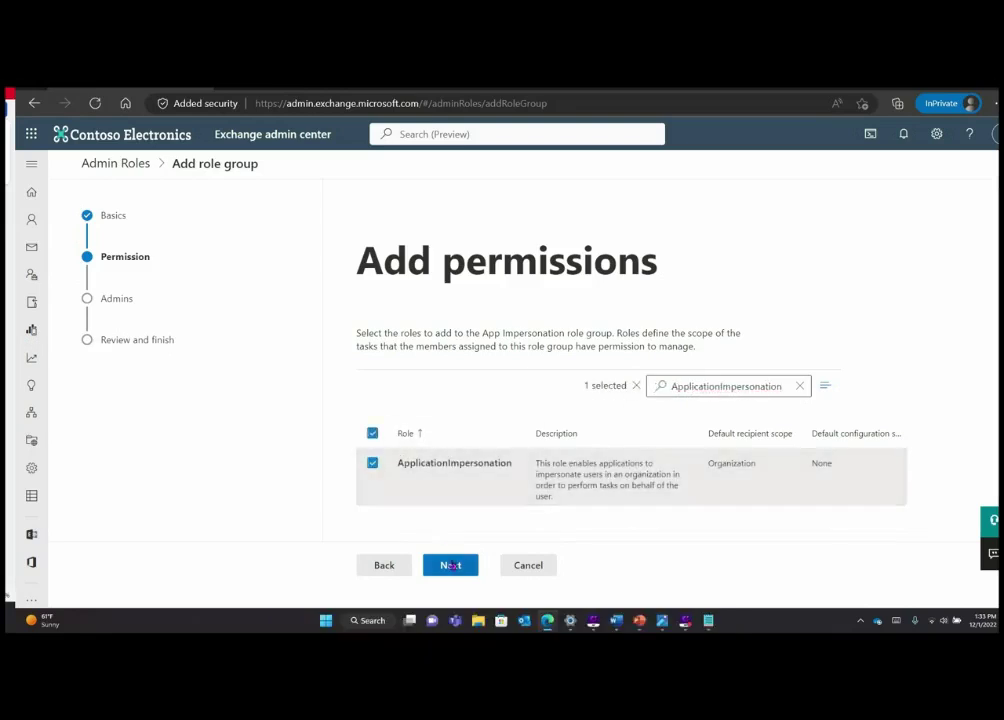
click(450, 565)
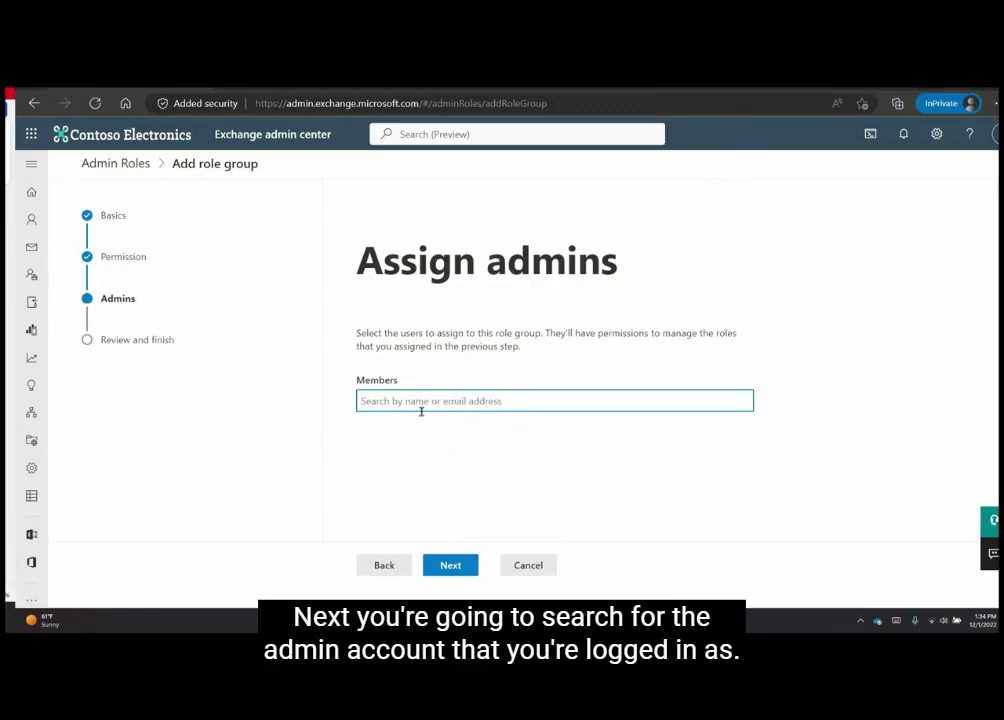
click(448, 394)
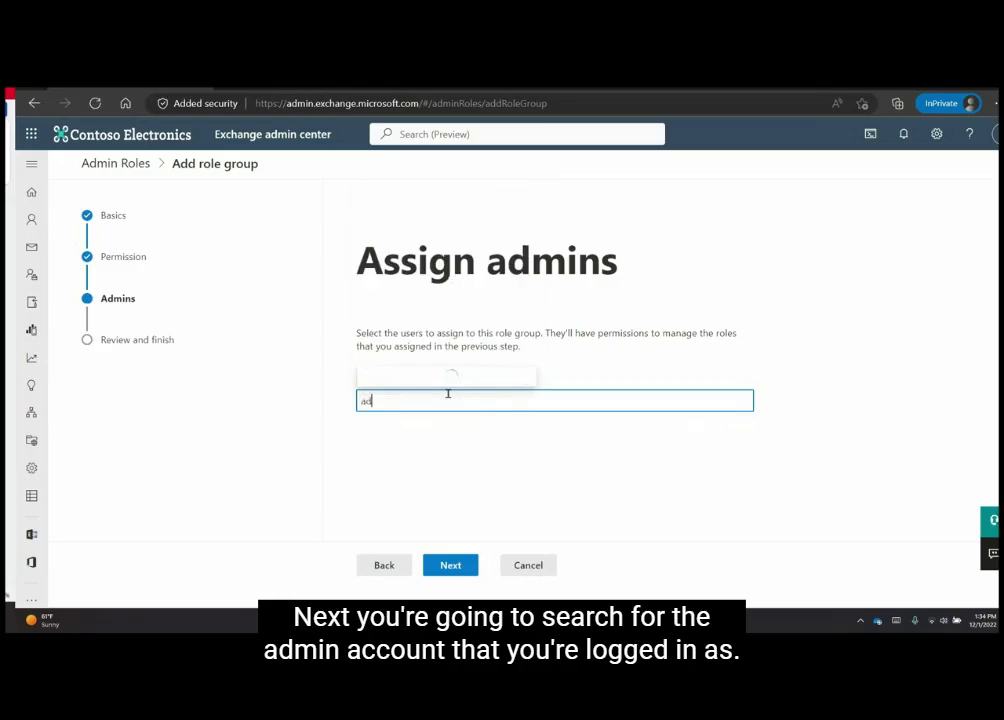
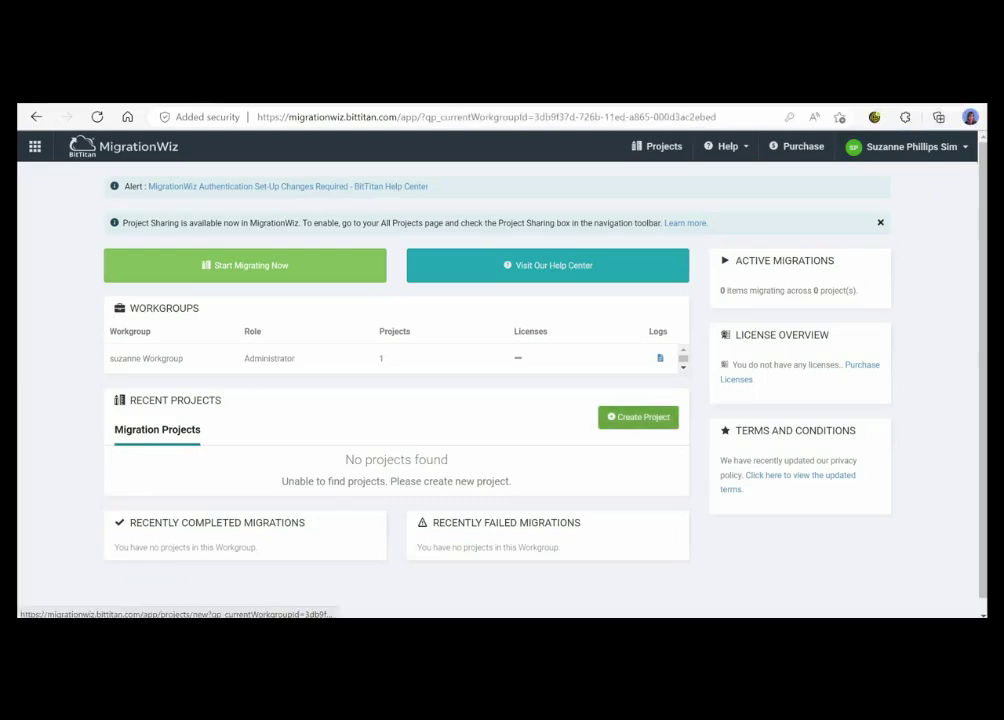
Step: Start a new Mailbox Project named 'BEMO GoDaddy Migration' and bring up the new-customer form
click(638, 417)
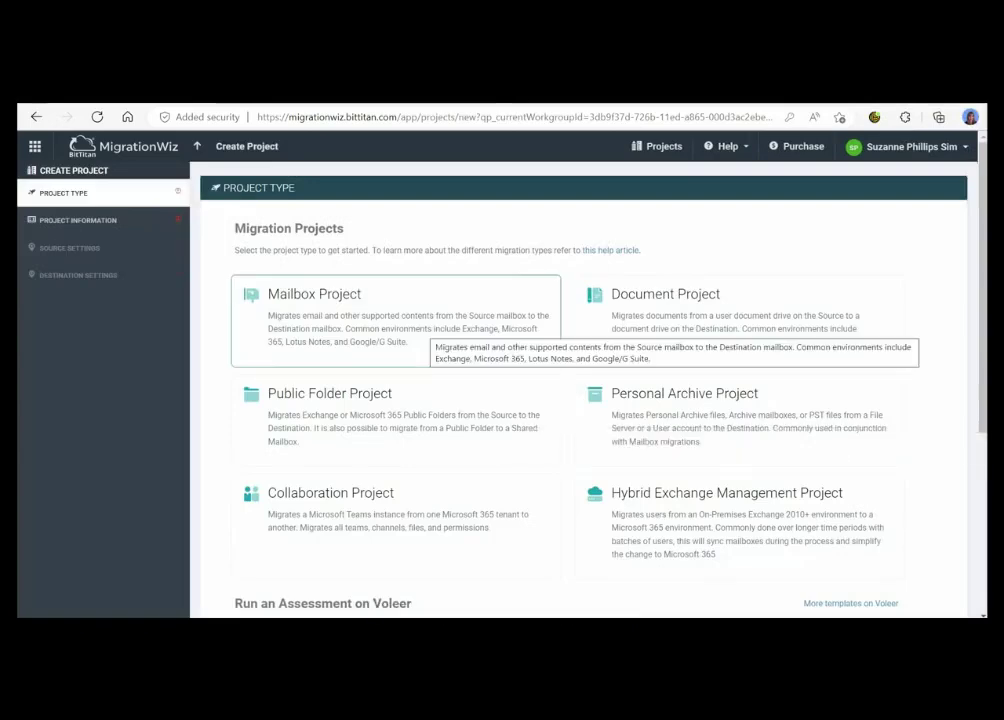
click(425, 332)
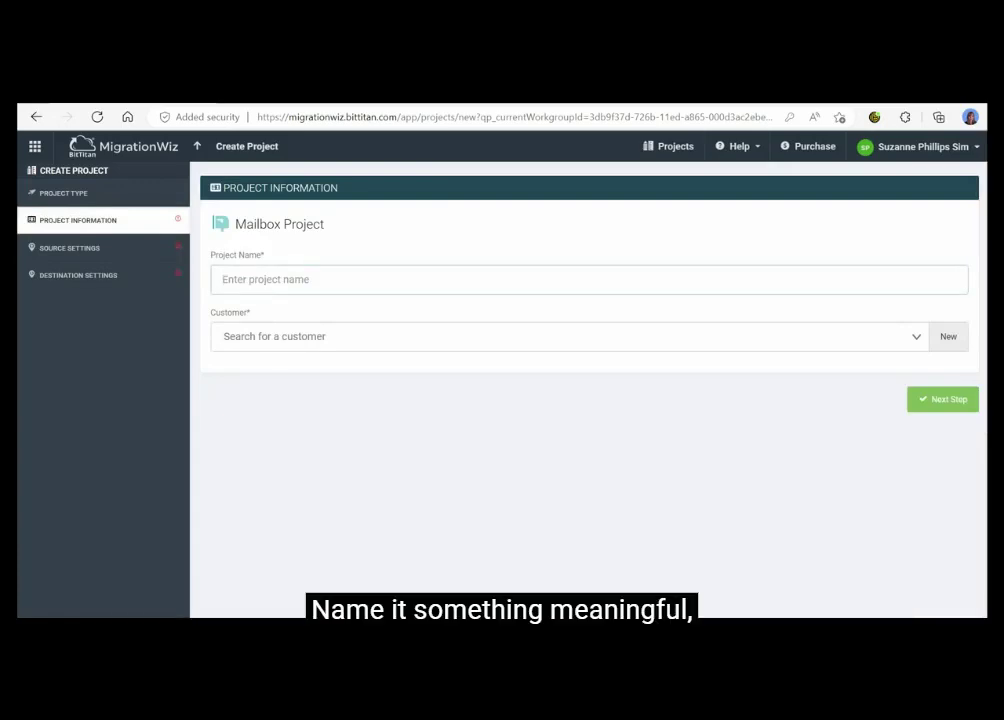
text(BEM)
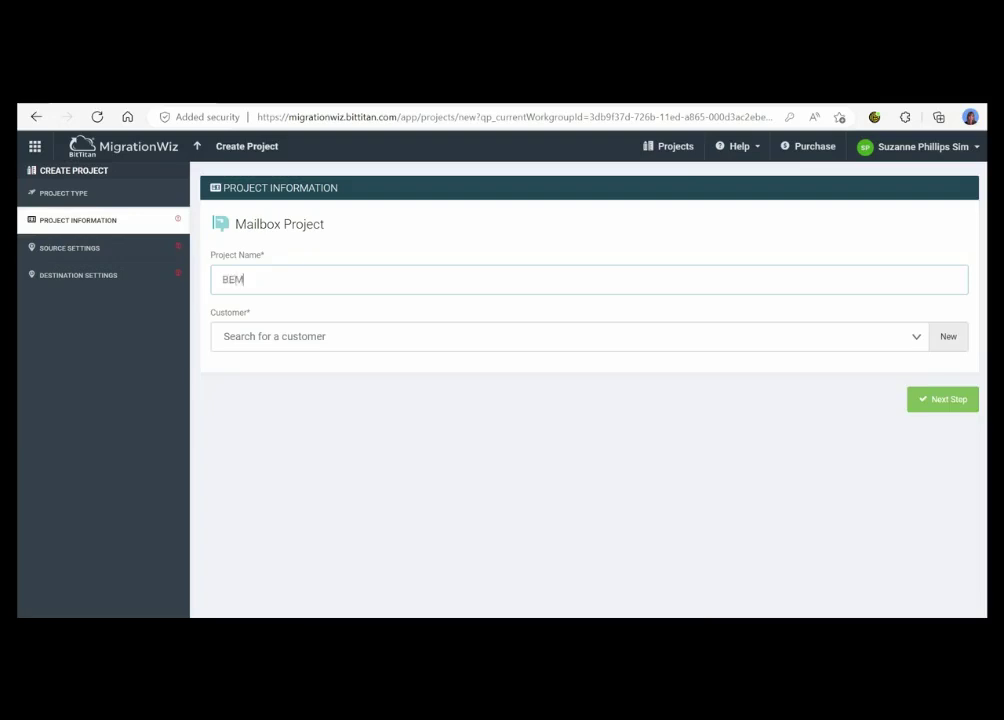
text(O GoDaddy Migration)
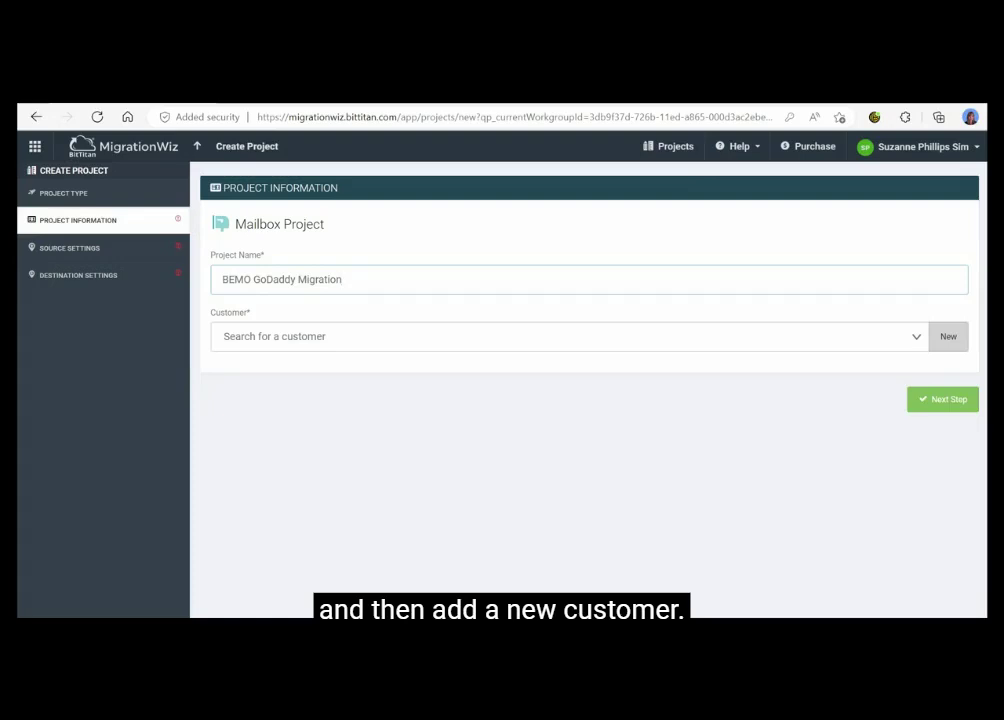
click(948, 336)
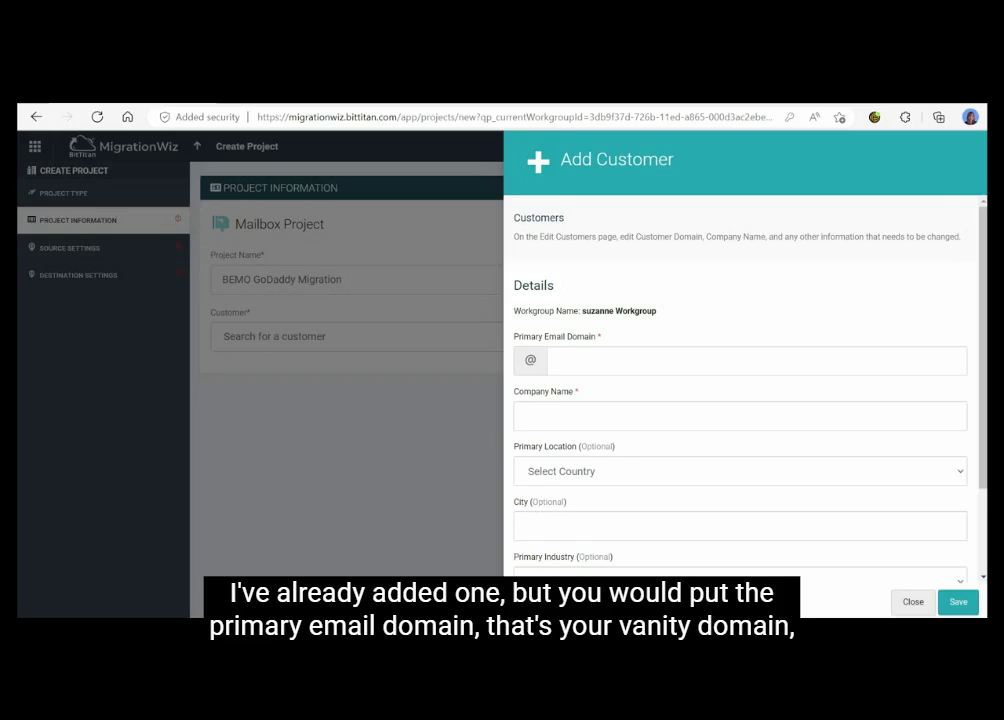
Step: Fill in a new customer with domain bemoprodemo.com and company name BEMO DEMO, and save it
click(558, 360)
text(bemopr)
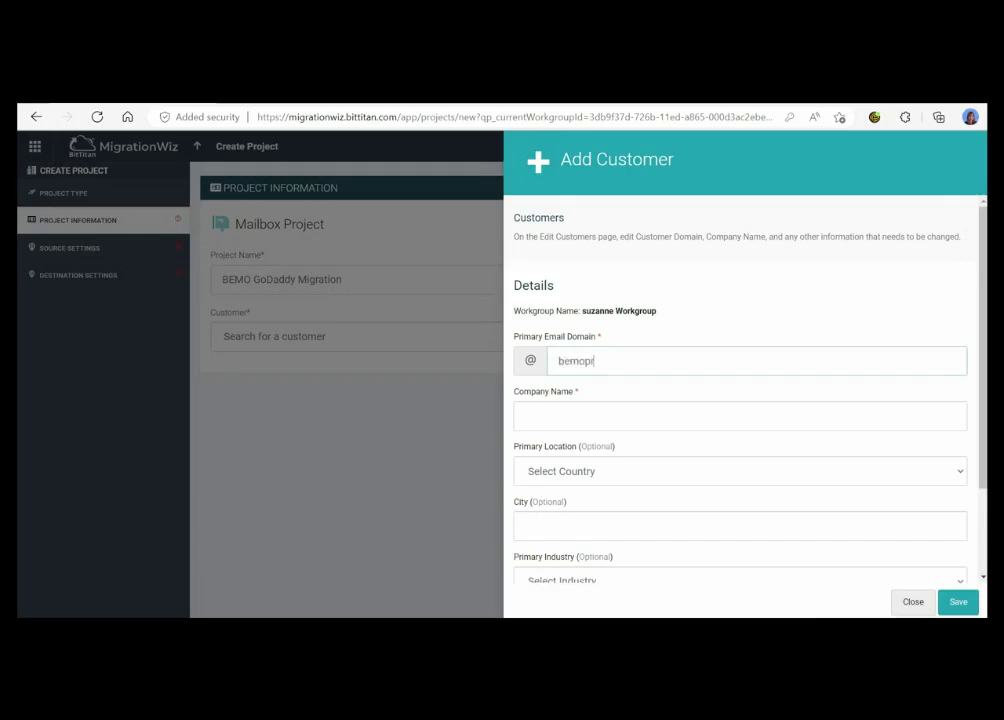
text(o)
key(BackSpace)
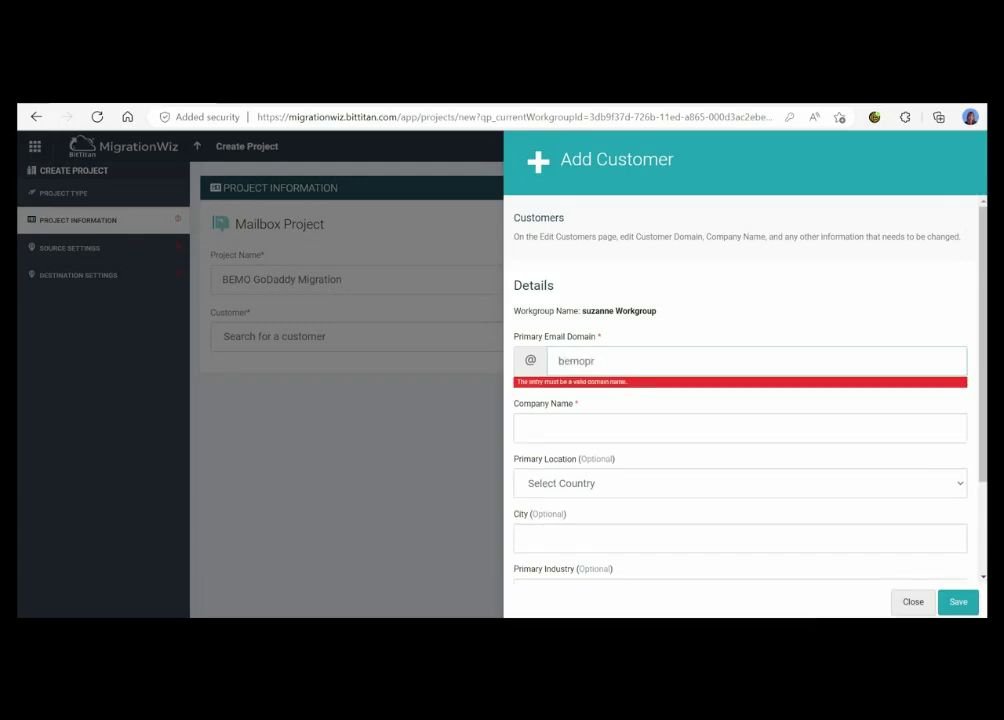
key(BackSpace)
text(rodemo.c)
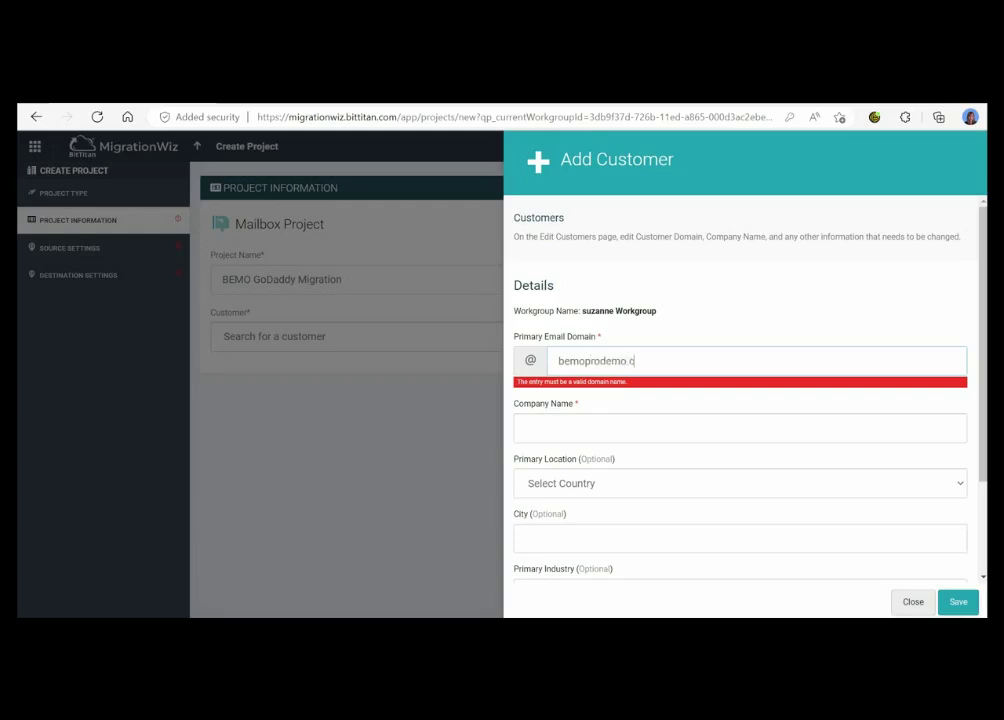
text(om)
click(526, 432)
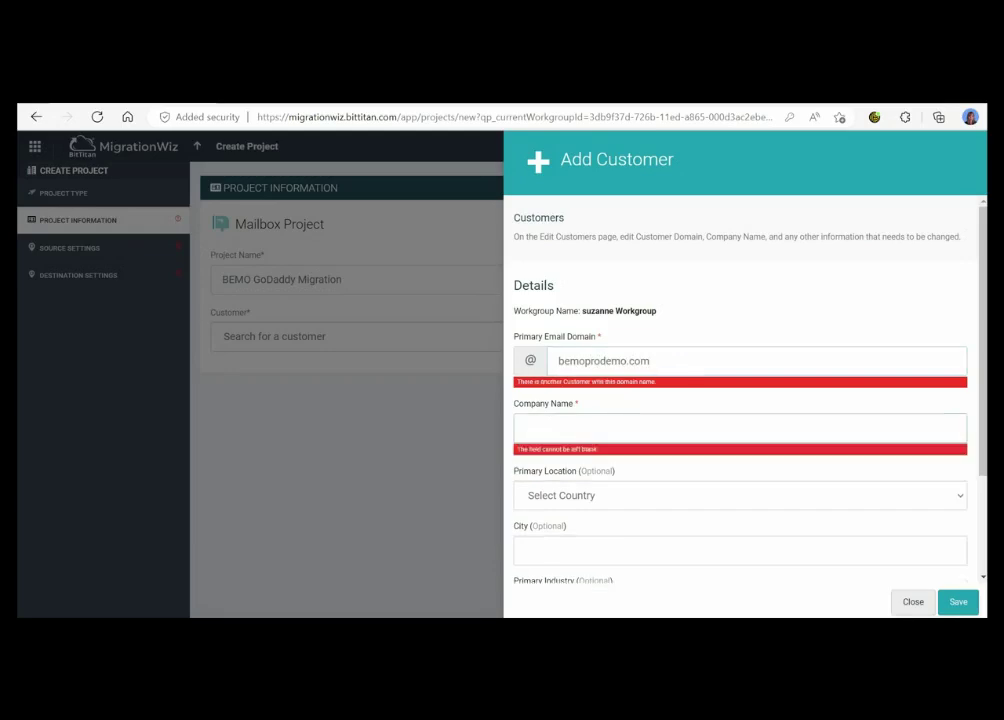
text(B)
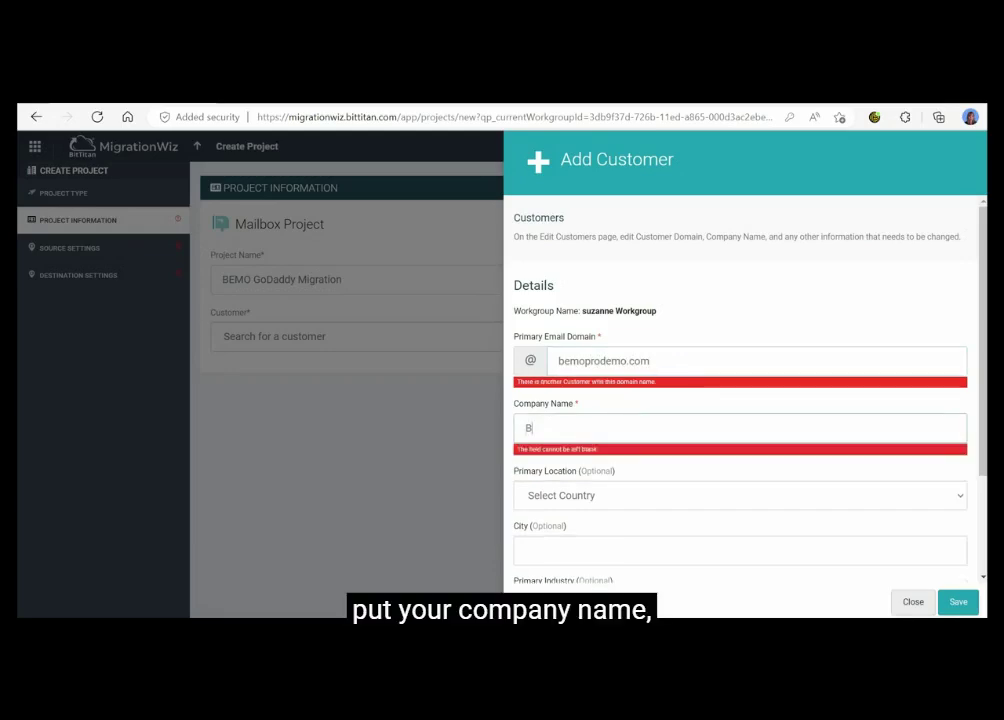
text(EMO DEMO)
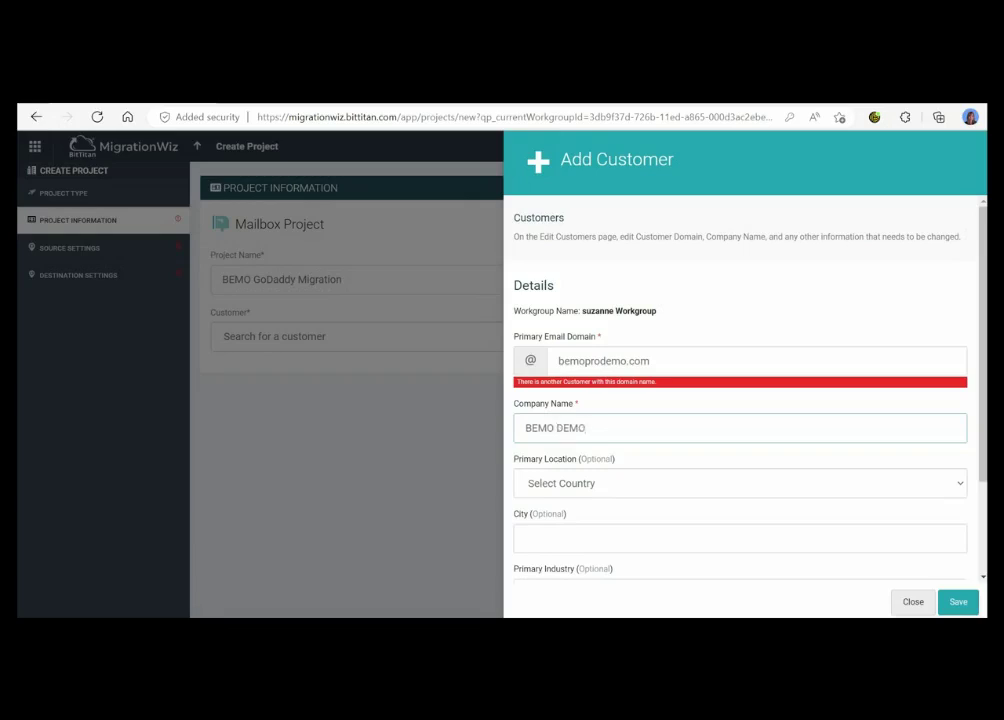
scroll(740, 400, down, 2)
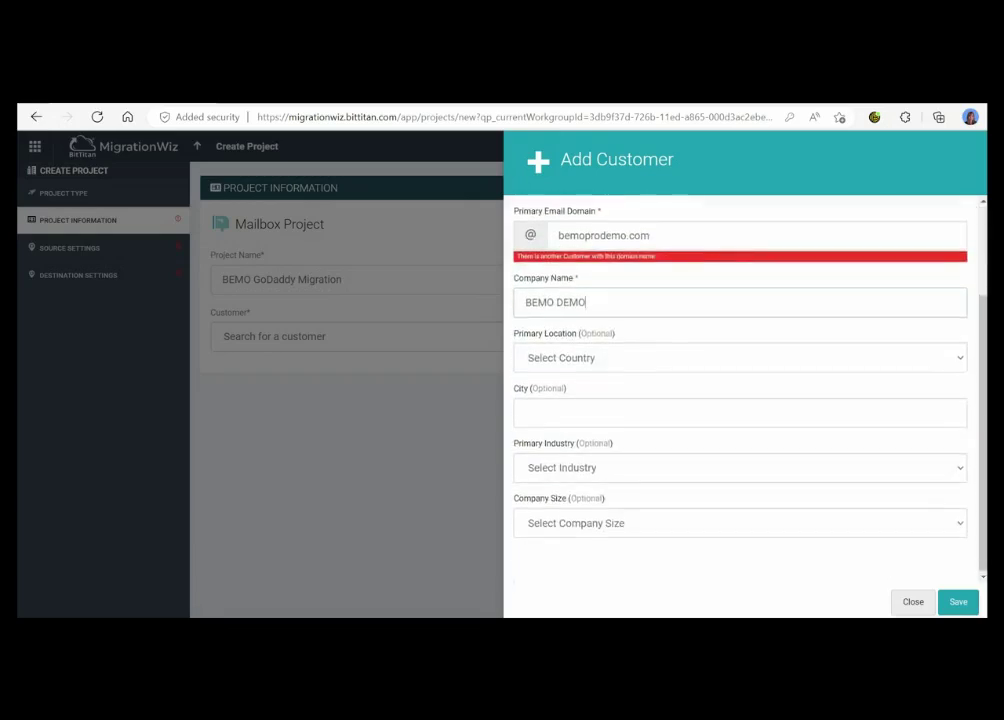
click(958, 601)
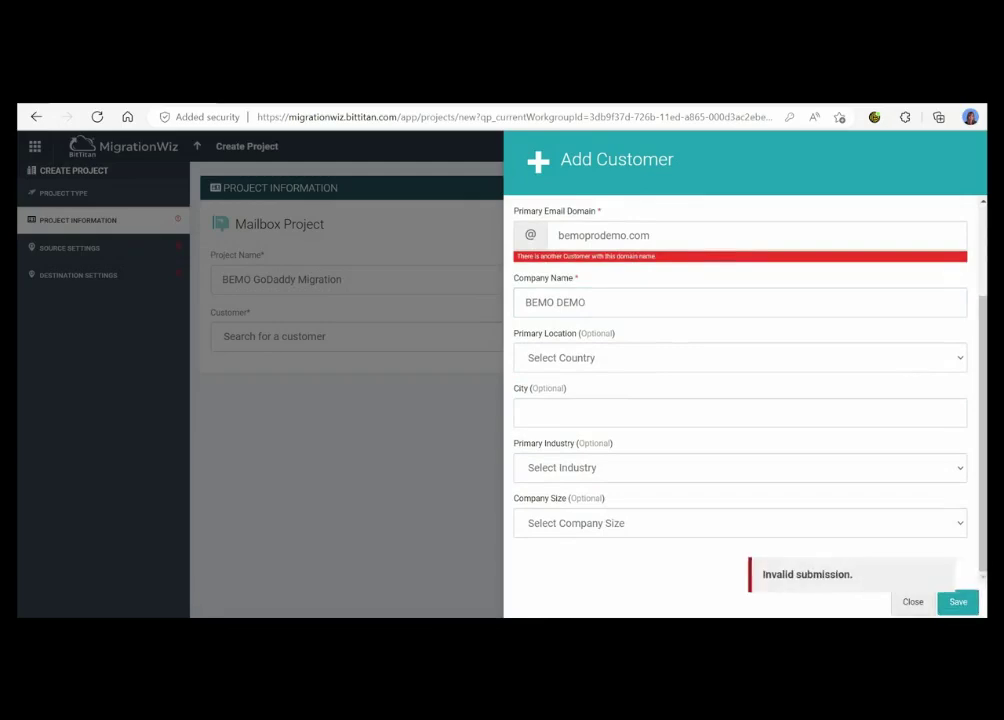
Step: Choose the existing BEMO Demo customer for the project and continue to Source Settings
click(912, 601)
click(560, 336)
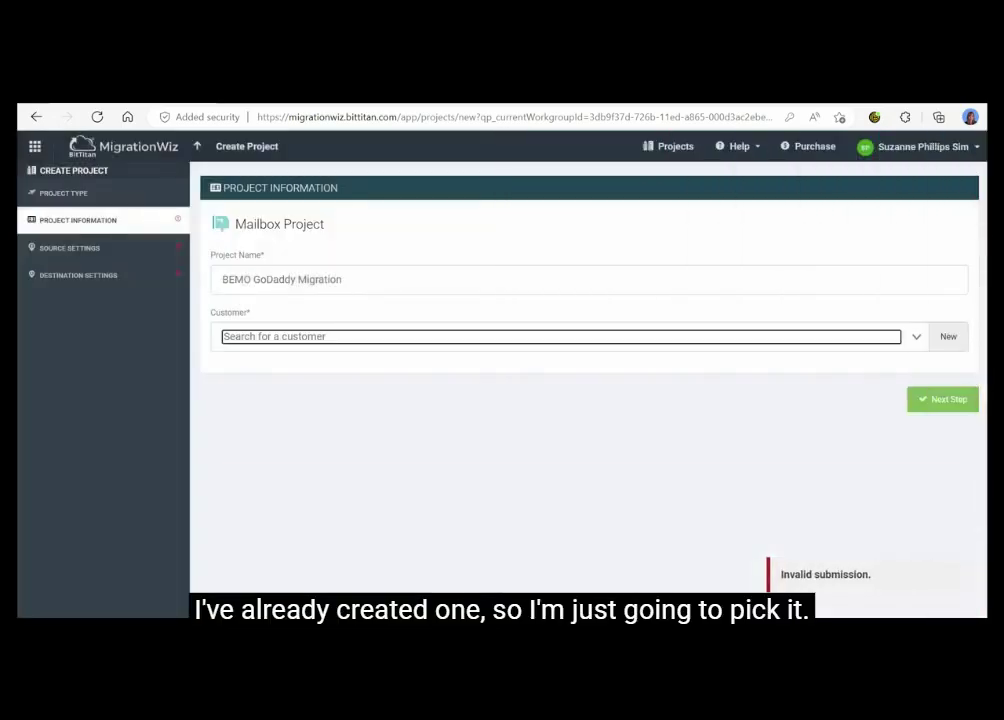
key(Return)
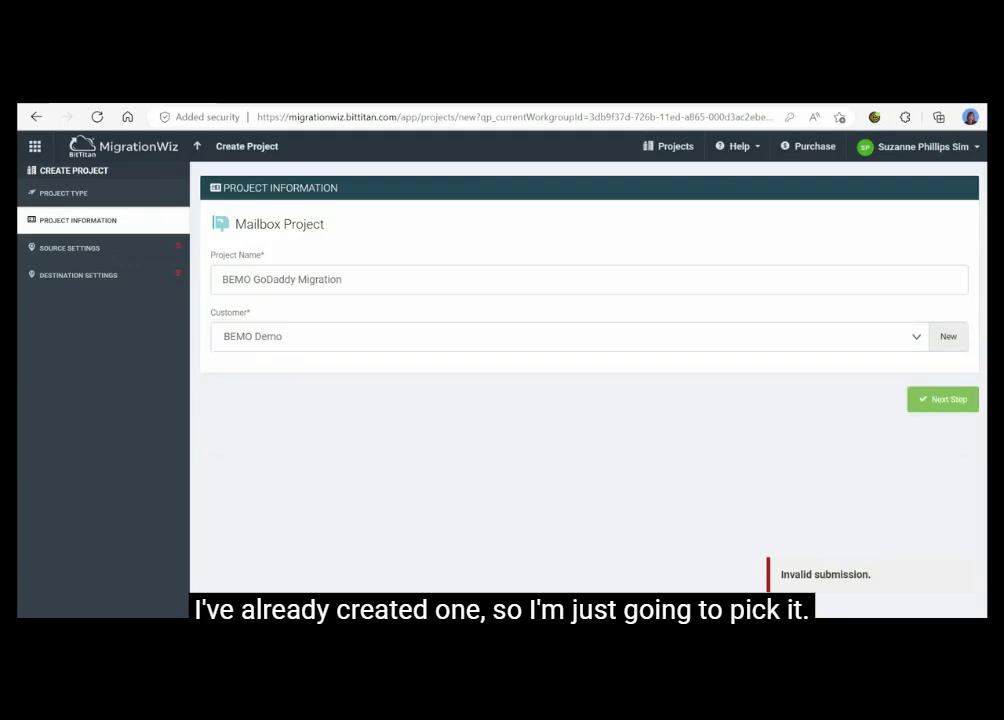
click(943, 399)
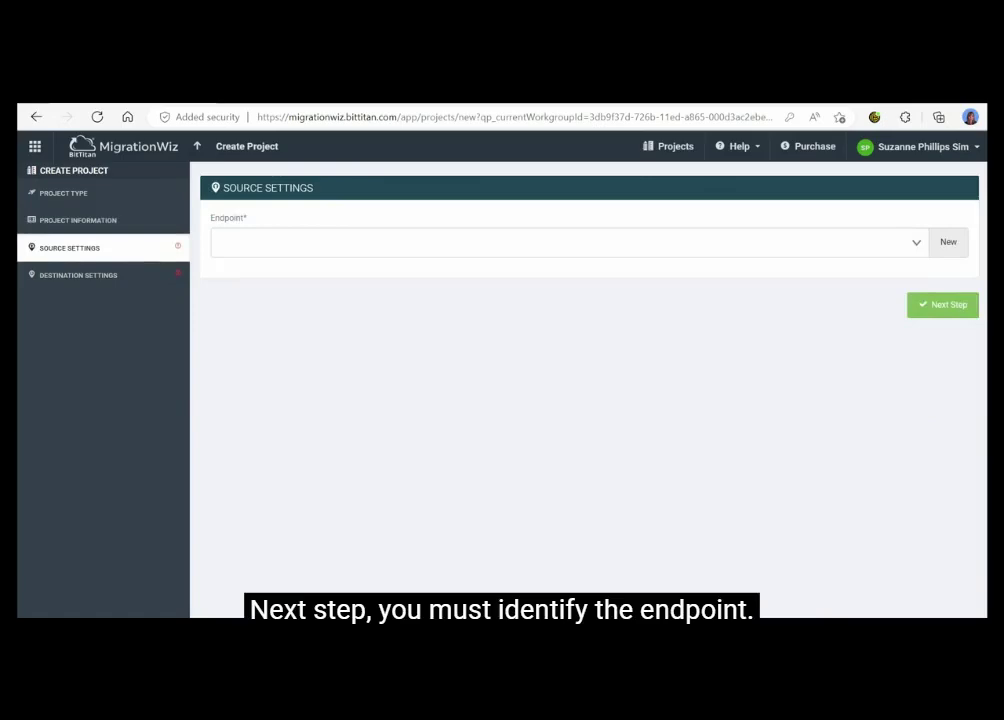
Step: Create a new source endpoint named 'BEMO GoDaddy' of type Microsoft 365
click(570, 242)
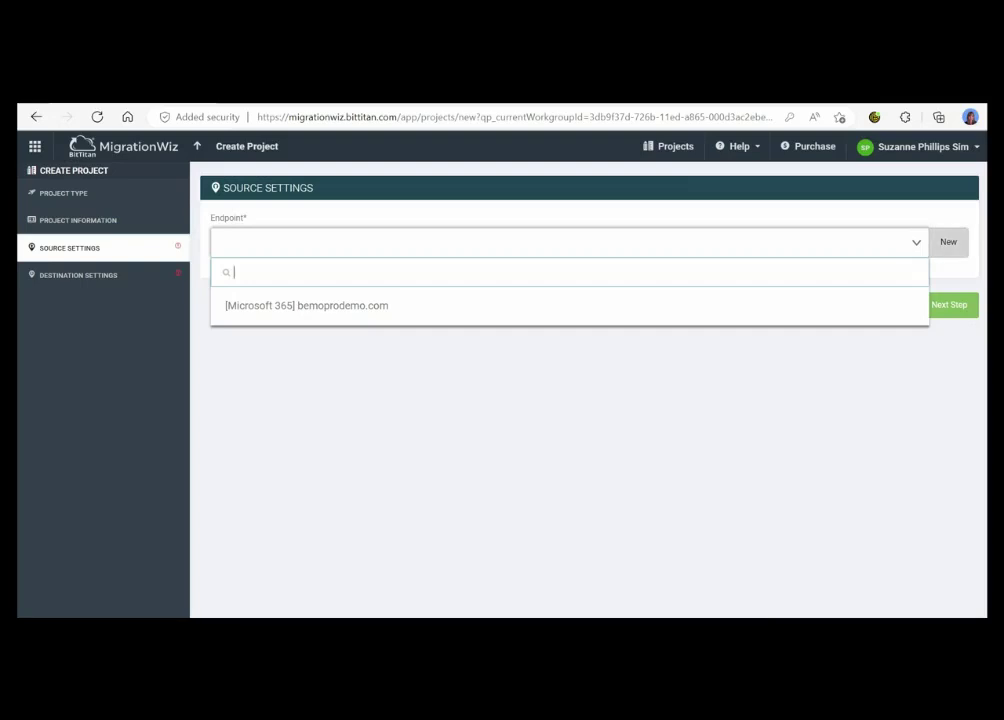
click(948, 242)
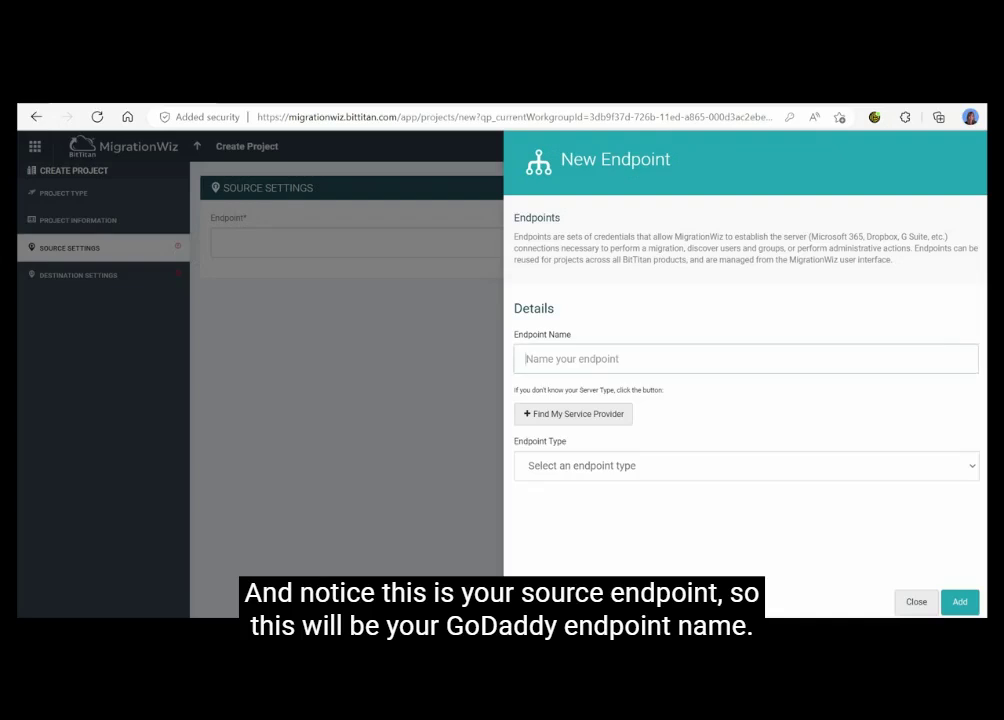
click(600, 359)
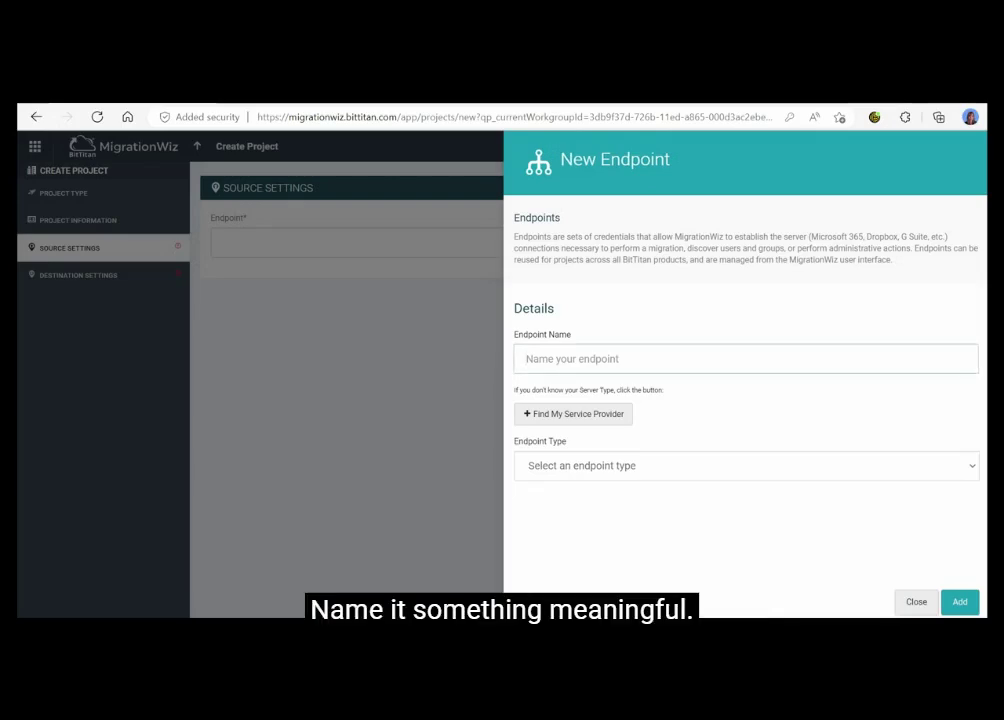
text(BEM)
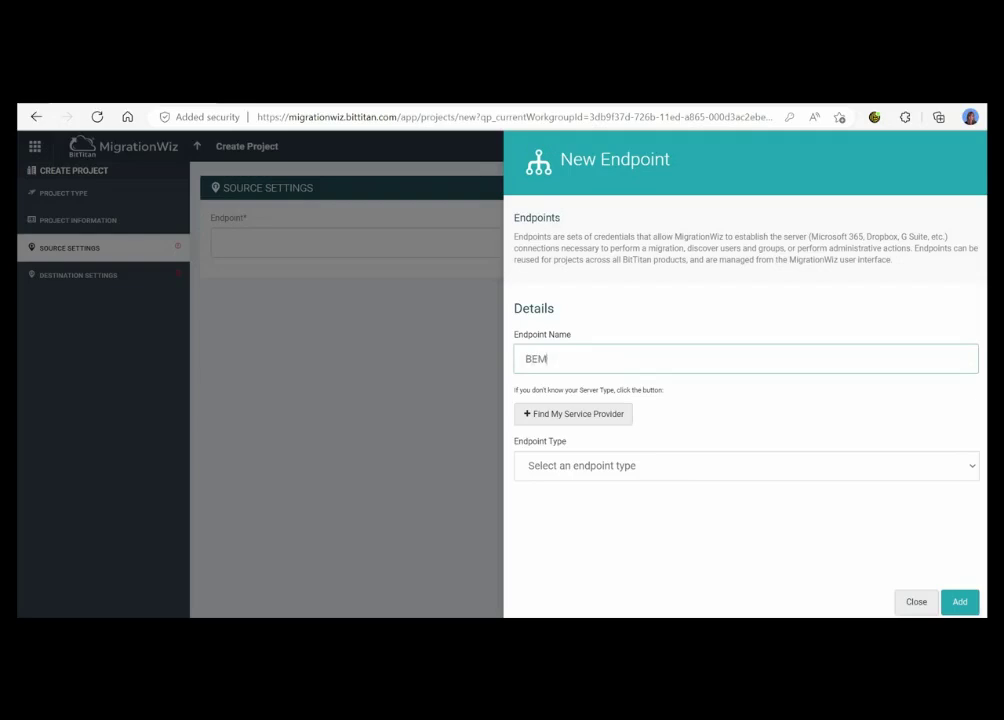
text(O GoDaddy)
click(746, 465)
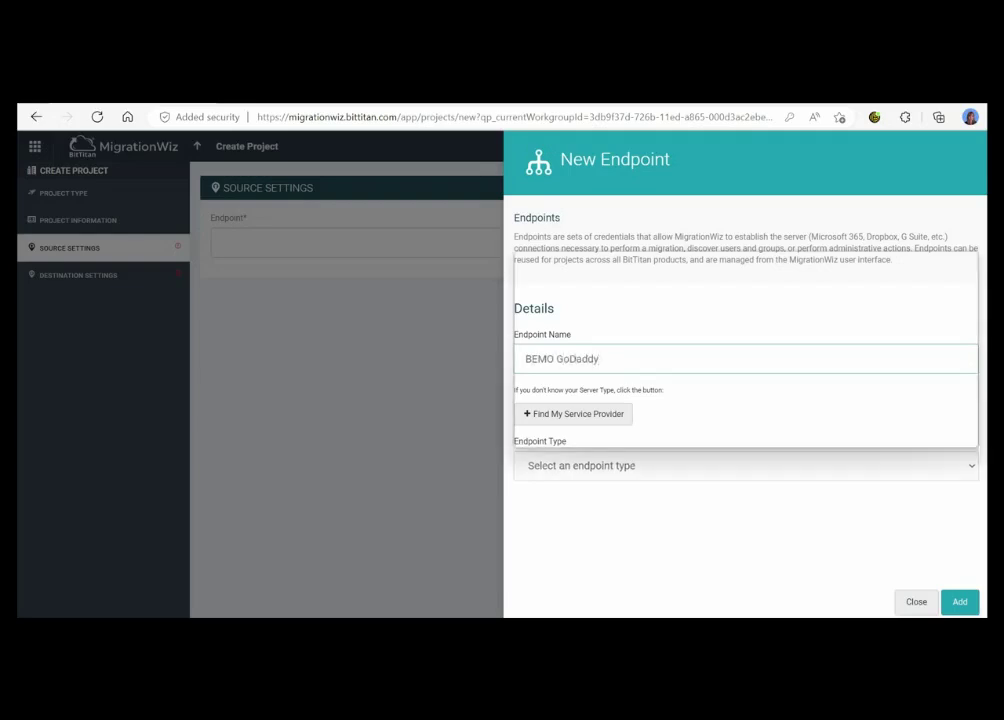
key(Return)
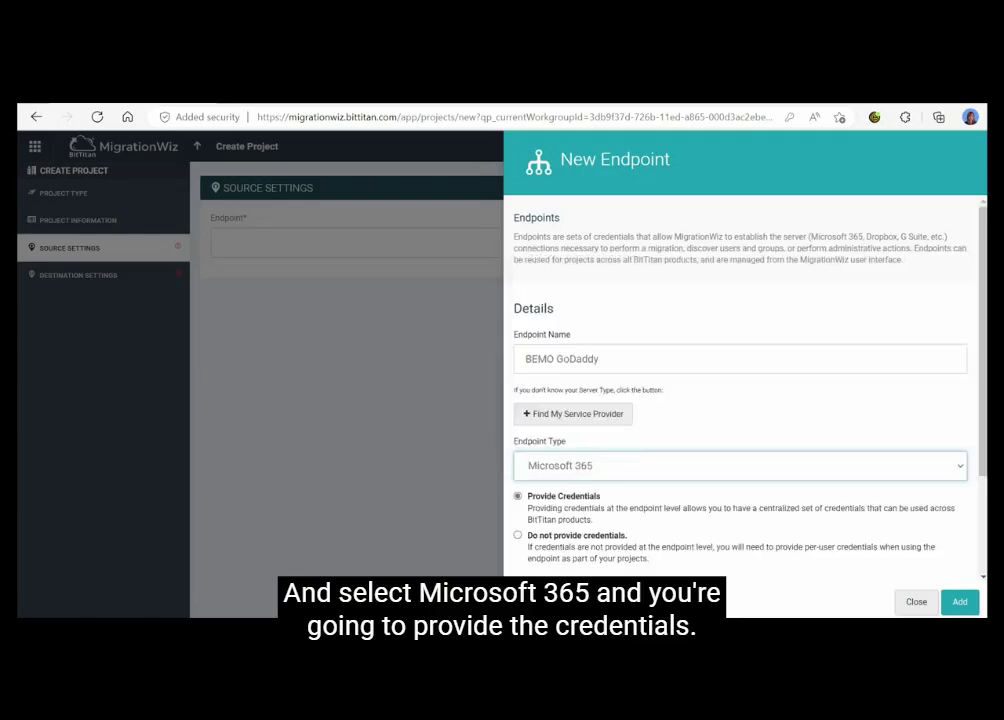
Step: Fill the endpoint's administrator username from saved logins and move to the password field
scroll(745, 400, down, 3)
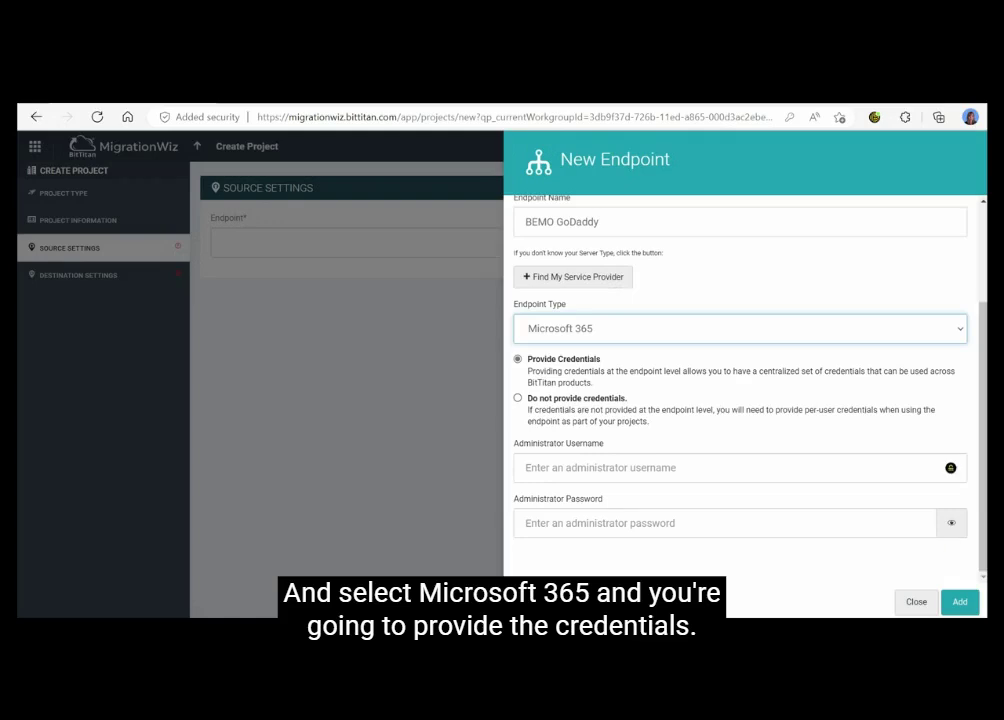
click(740, 467)
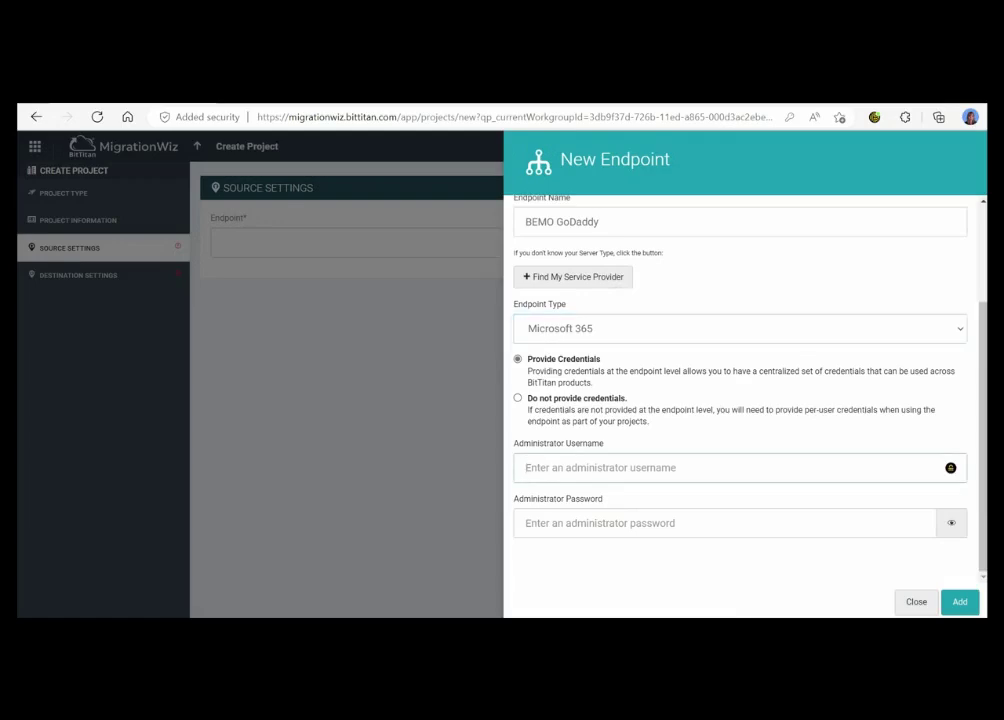
click(950, 467)
click(874, 278)
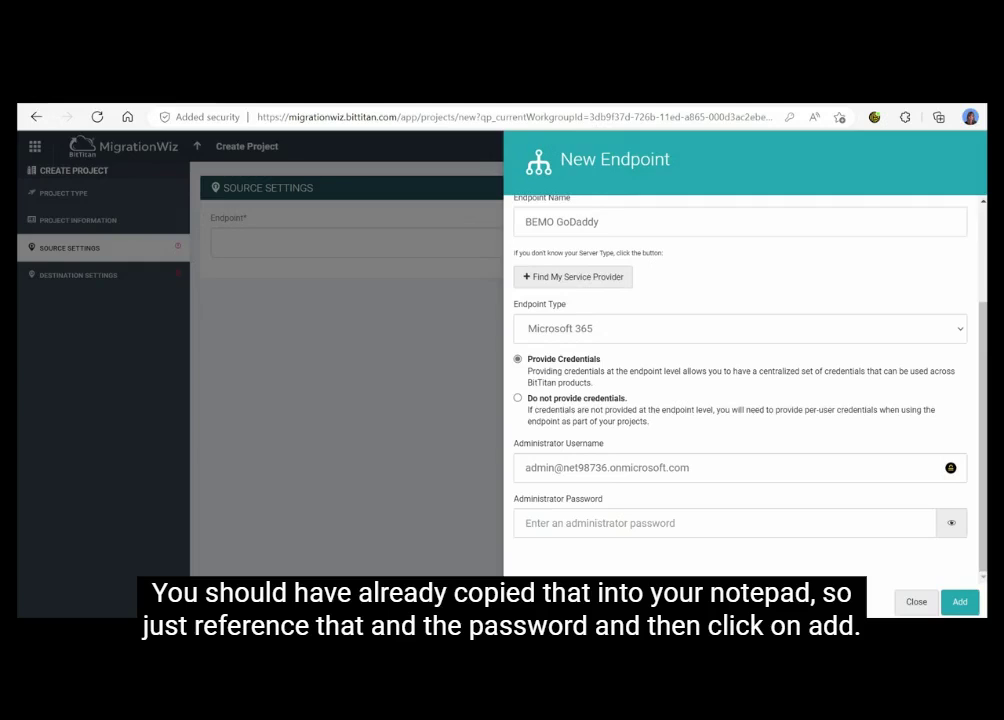
click(700, 523)
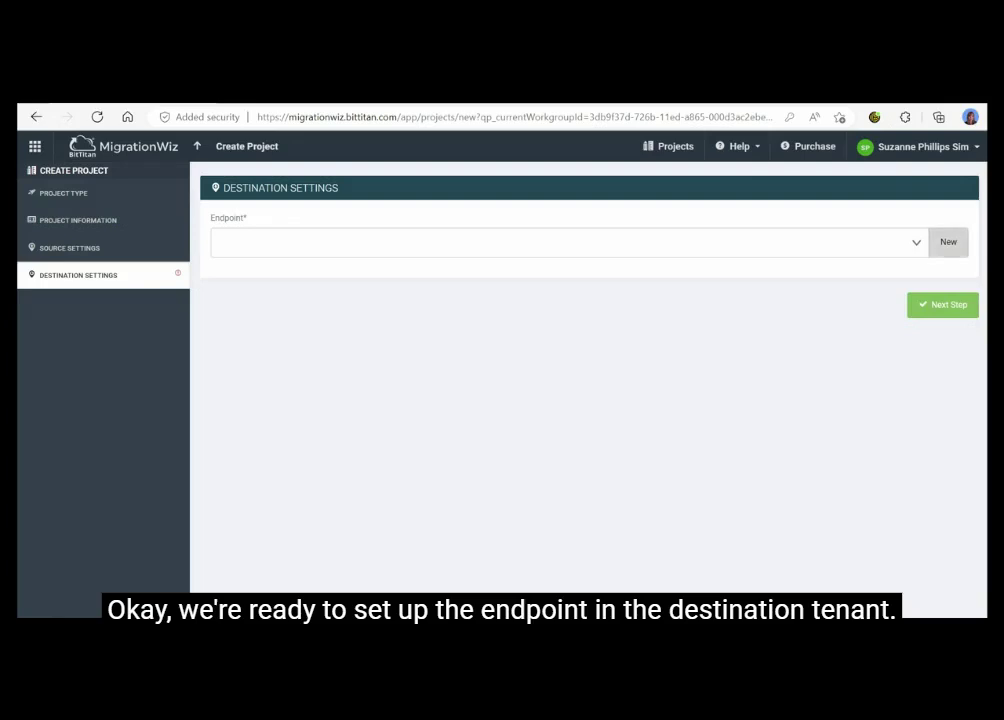
Step: Create a new destination endpoint named 'BEMO Microsoft365' of type Microsoft 365
click(948, 242)
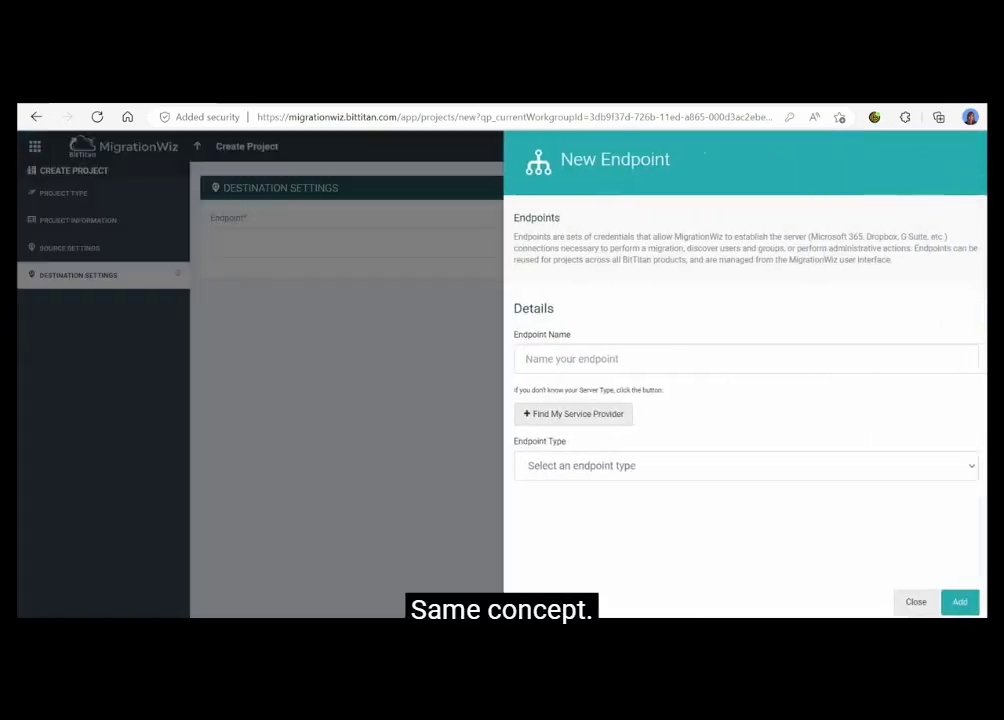
text(B)
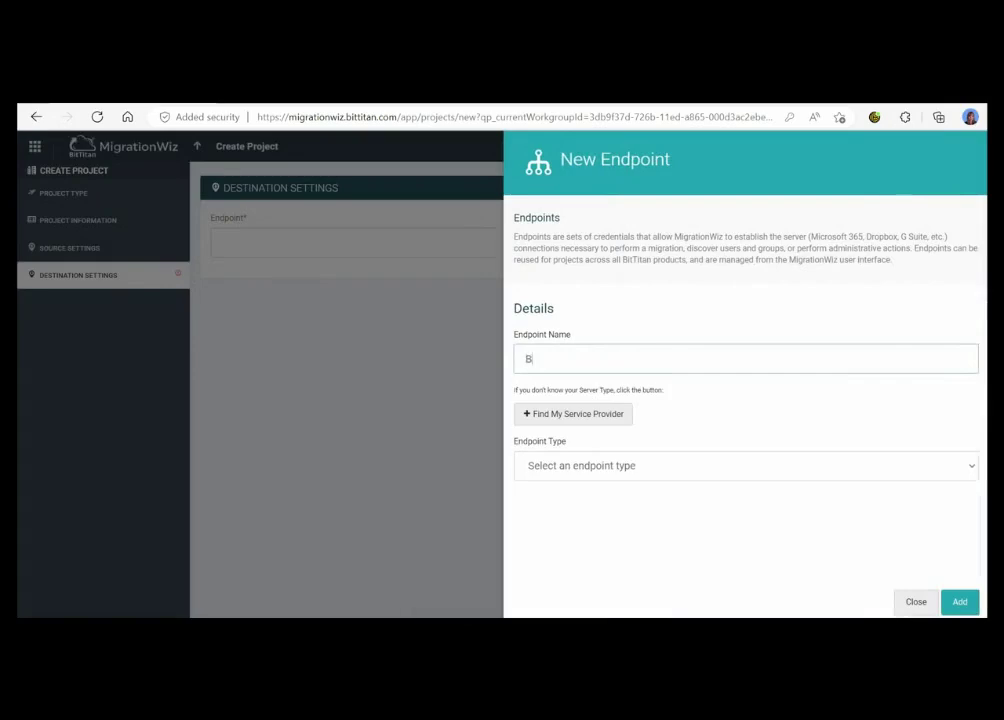
text(EMO Microsoft365)
click(745, 465)
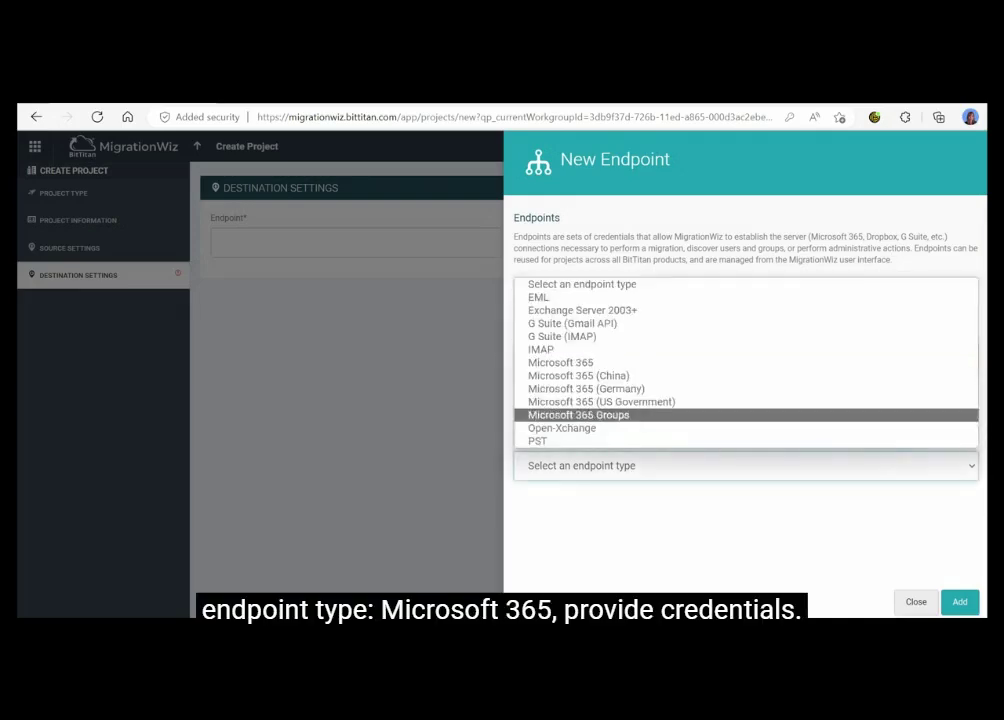
key(Return)
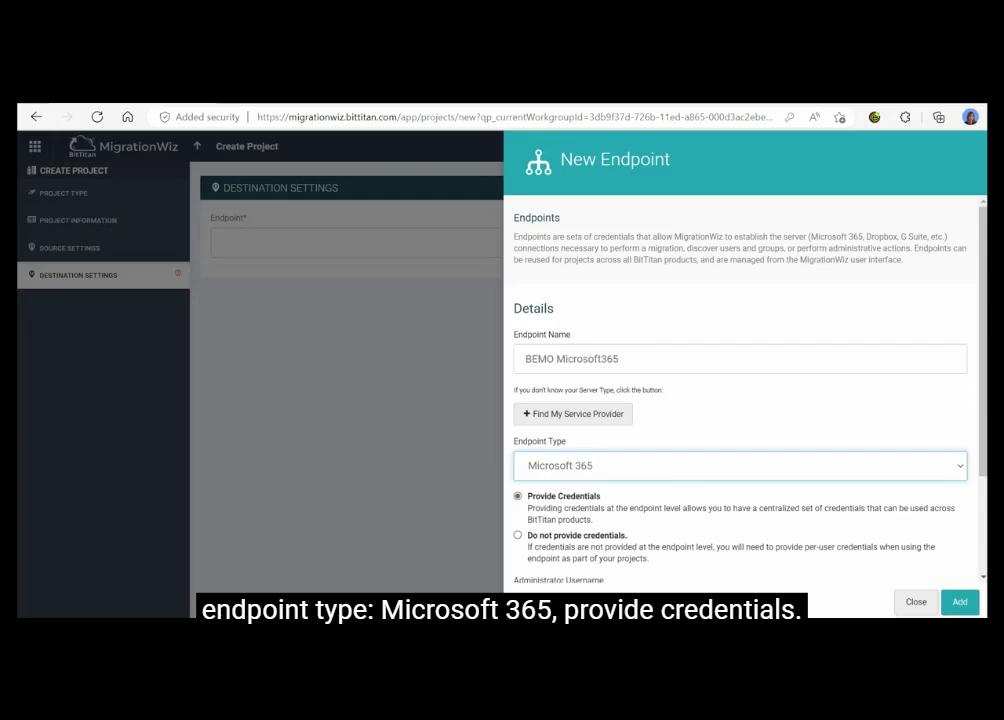
scroll(745, 400, down, 1)
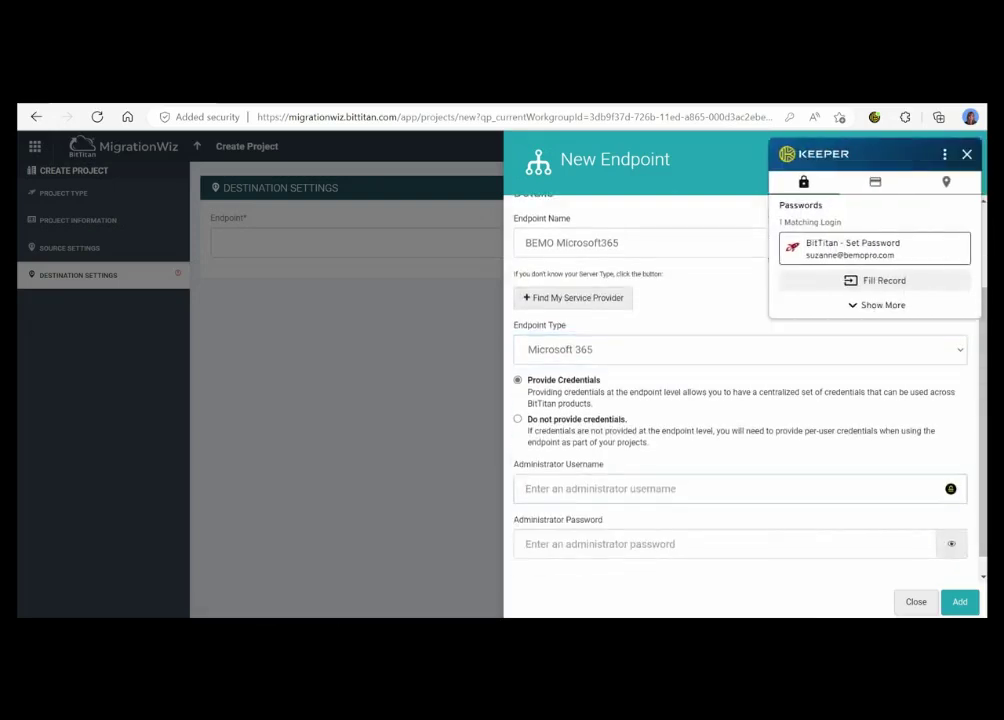
Step: Enter the administrator's e-mail address and password, and add the endpoint
key(Escape)
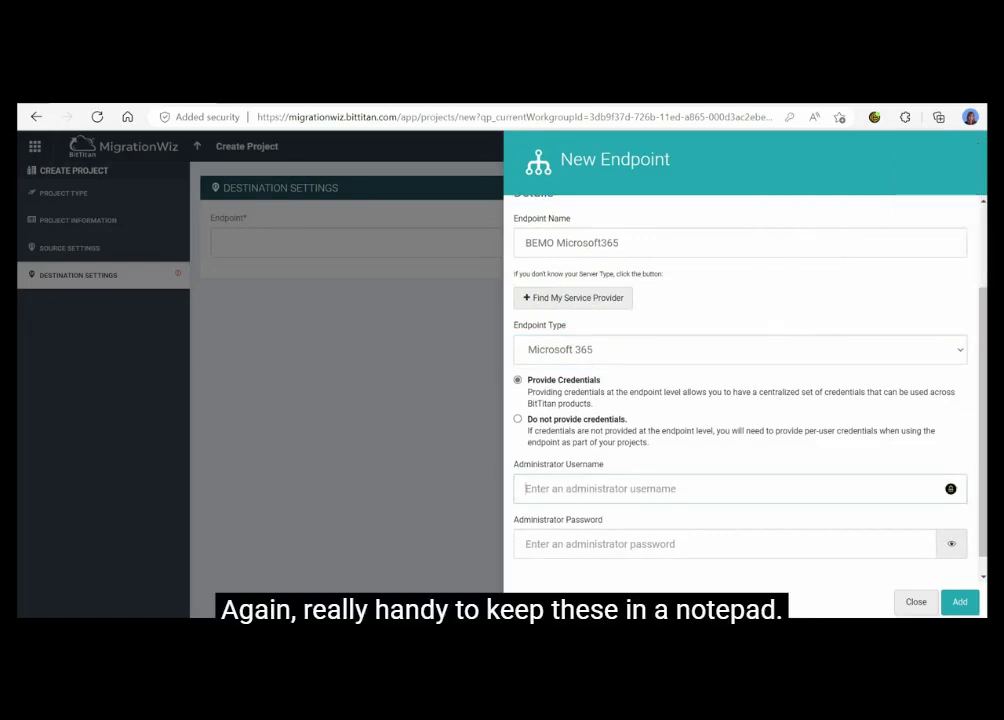
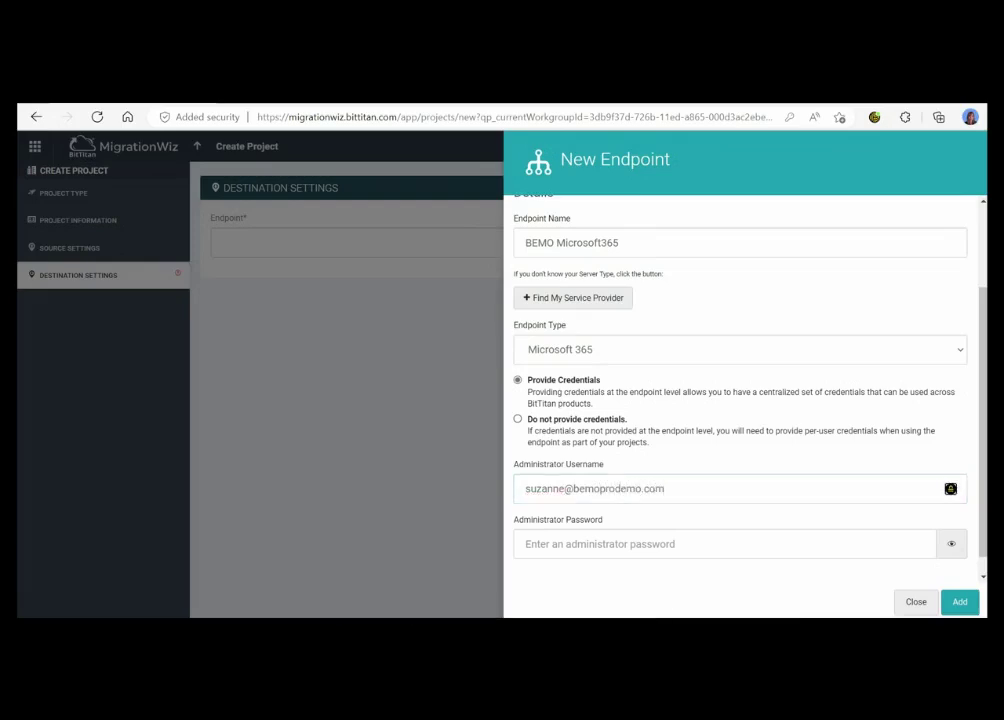
key(Tab)
text(••••••••••)
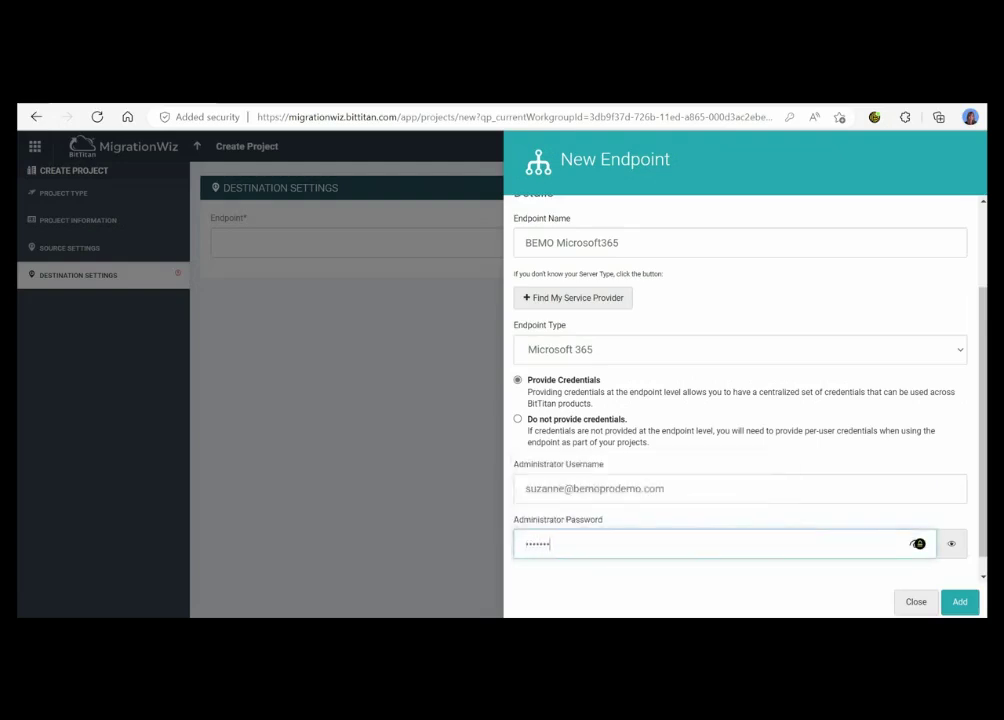
key(Return)
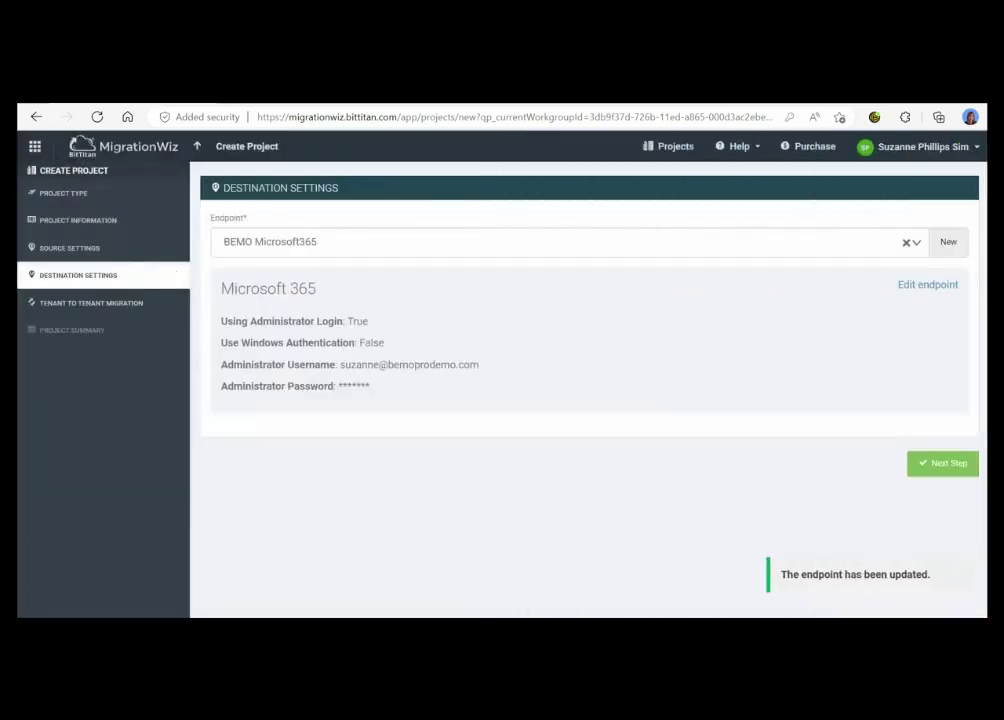
Step: Save the project with Tenant to Tenant Coexistence left disabled and go to its summary
click(943, 463)
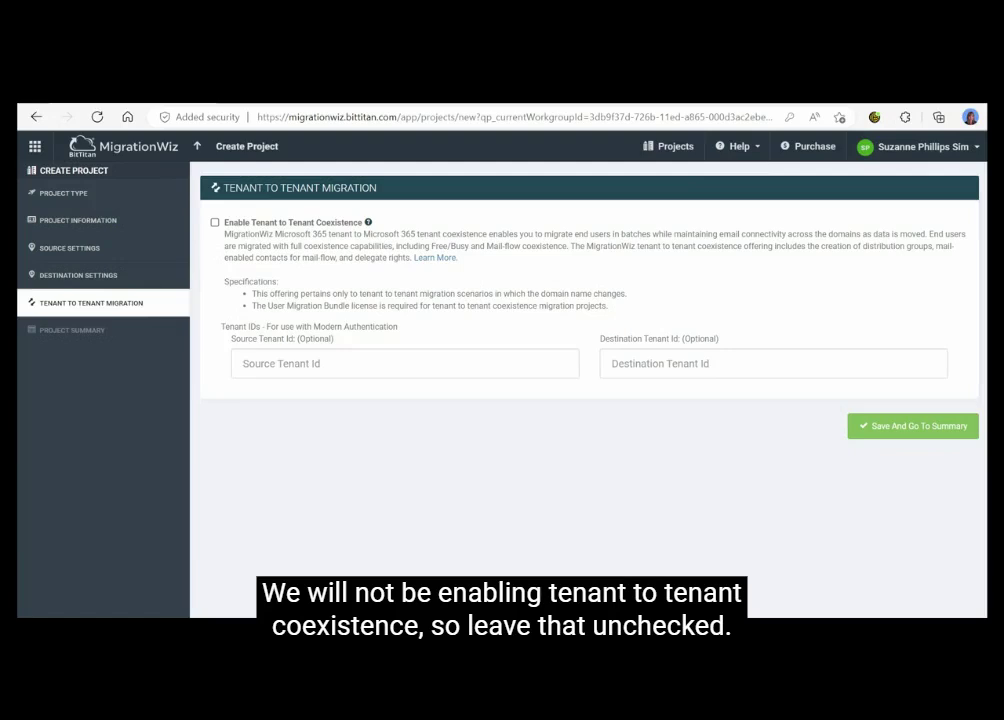
click(912, 426)
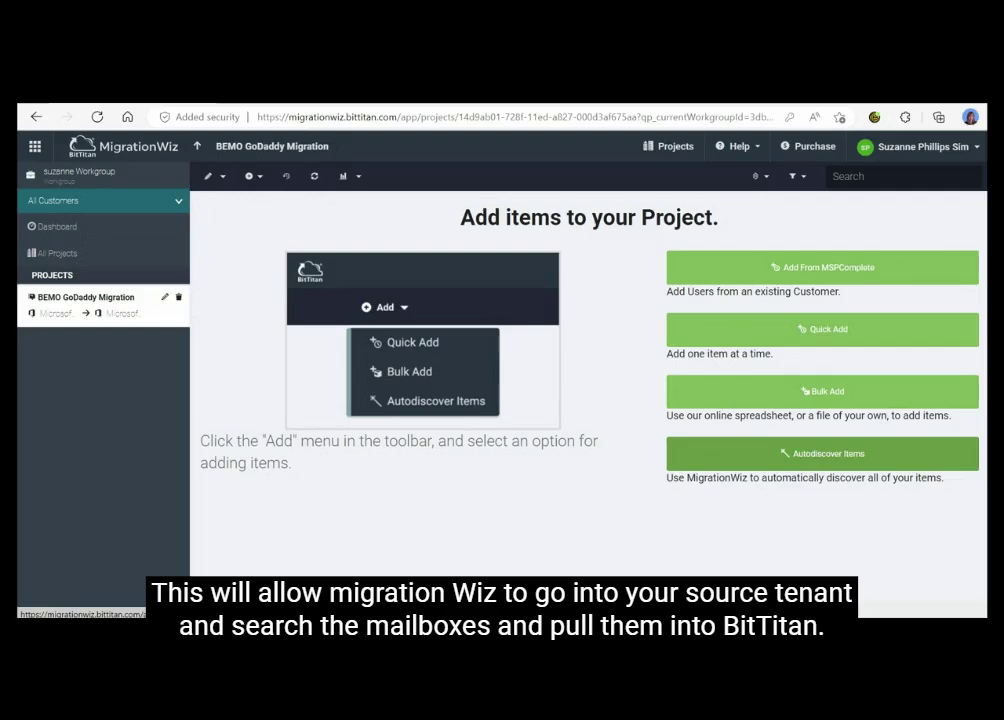
Step: Launch Autodiscover Items to find the source tenant's mailboxes
click(822, 453)
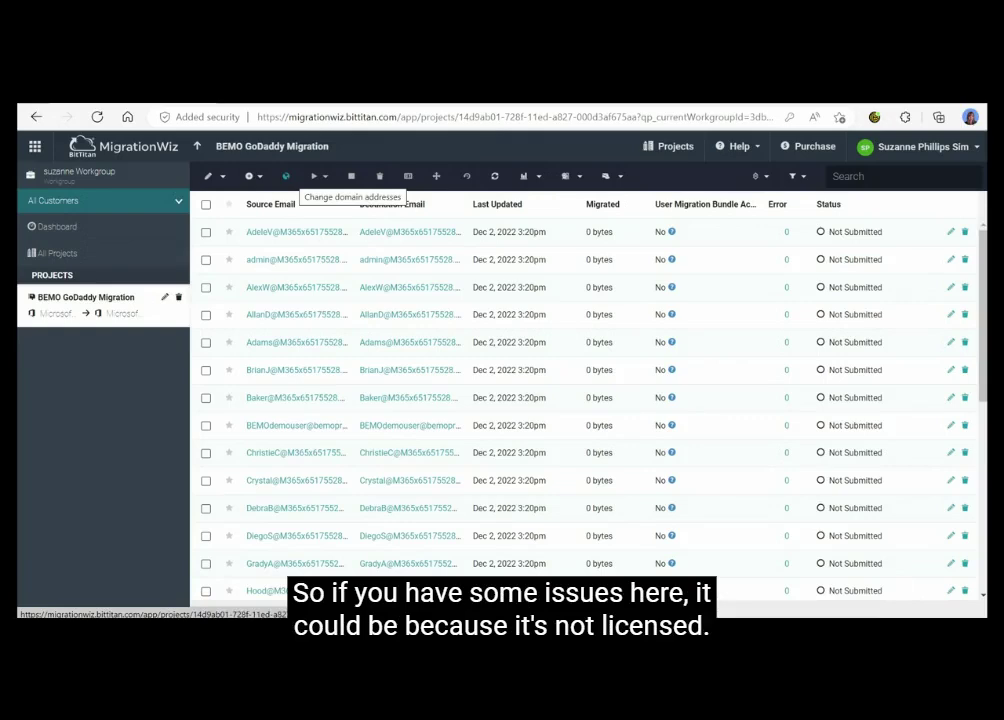
Step: Set source domain to bemoprodemo.com and destination to bemoprodemo.OnMicrosoft.com, then save
click(286, 176)
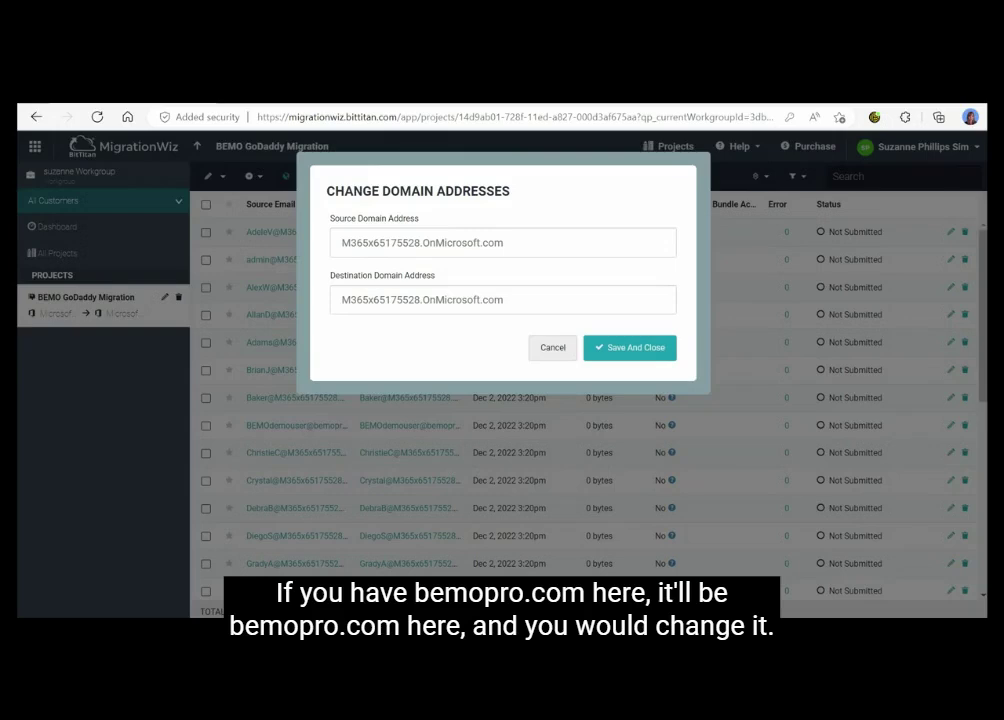
drag(404, 243, 503, 243)
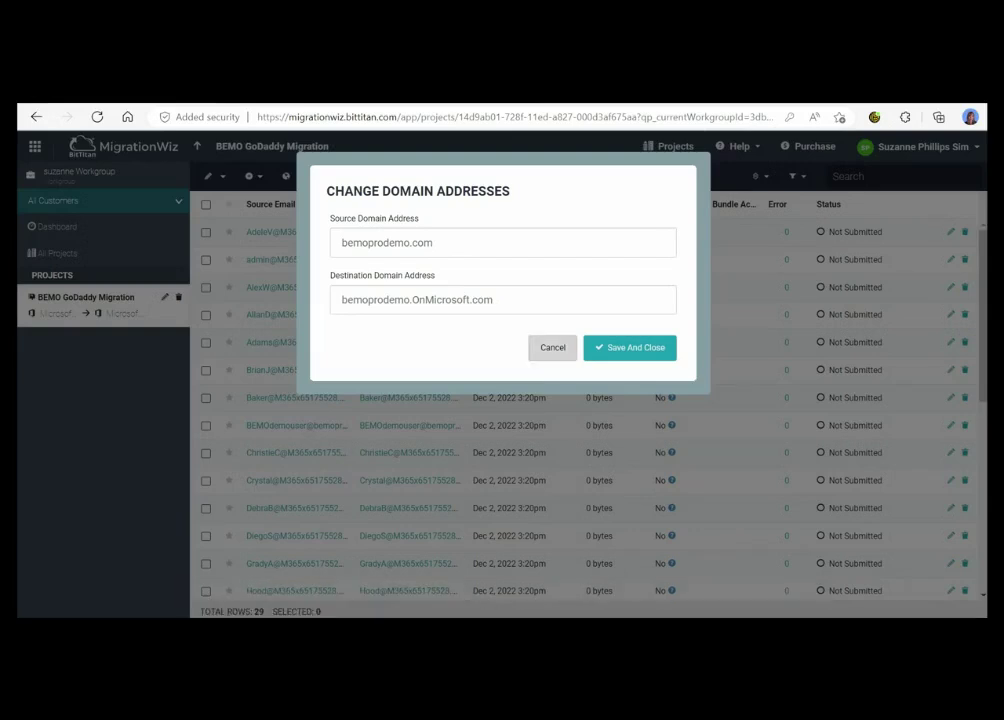
key(Return)
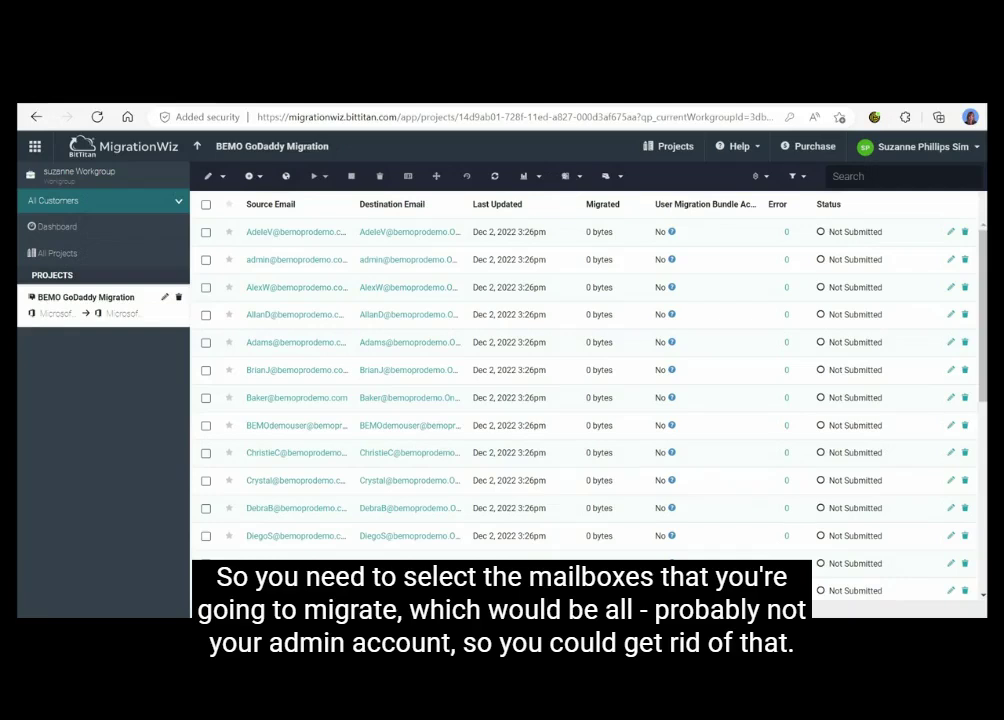
Step: Run Verify Credentials on only the first mailbox, AdeleV, and confirm
click(206, 204)
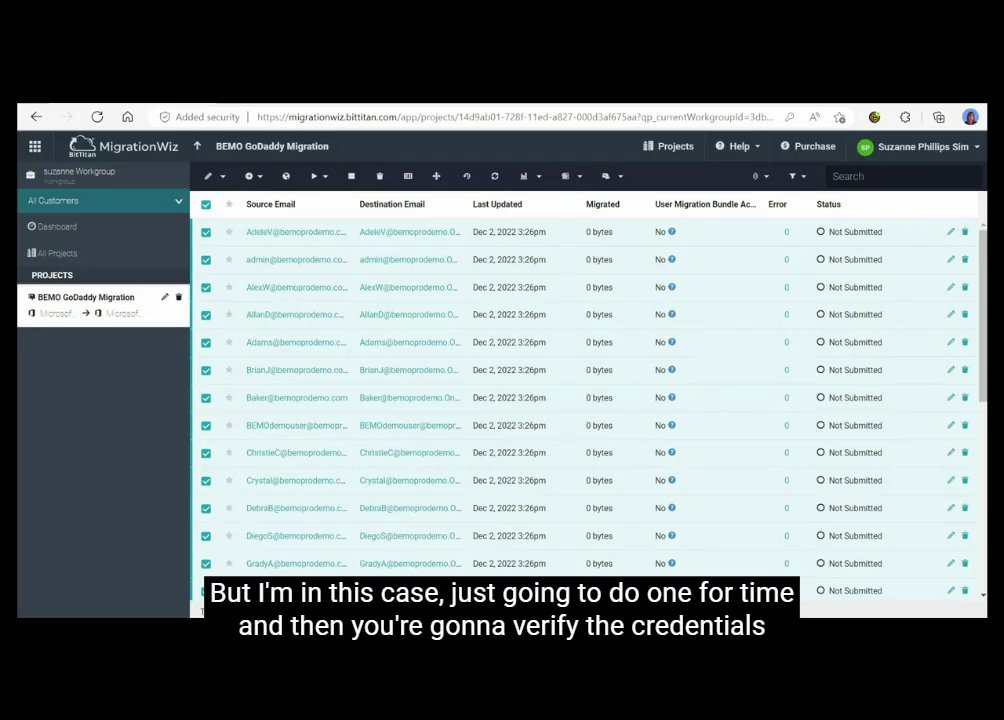
click(206, 204)
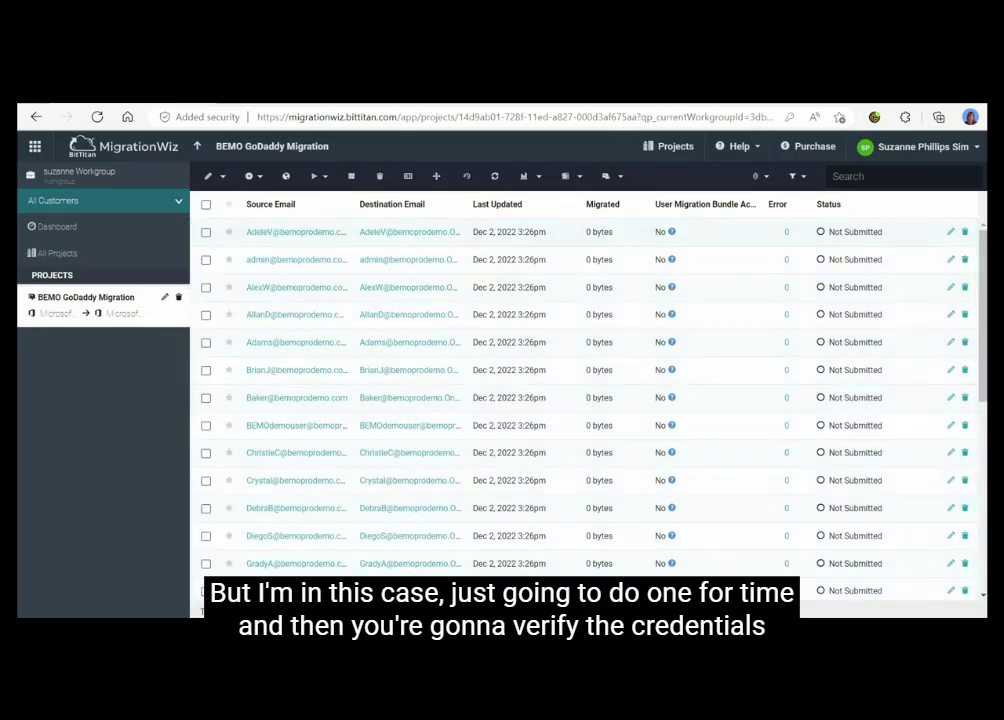
click(206, 232)
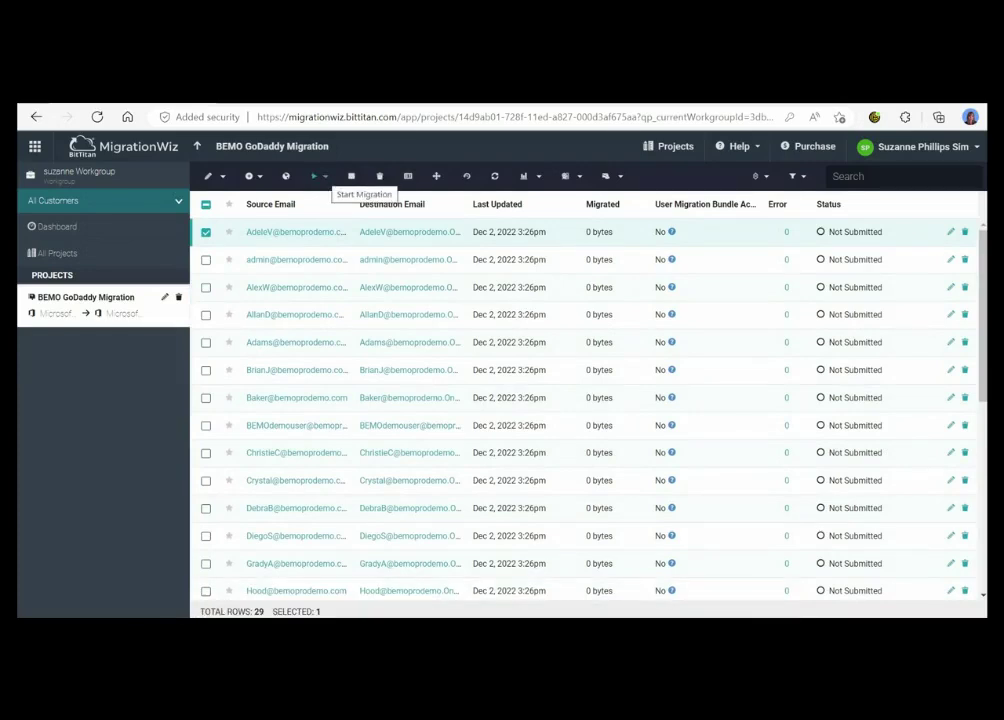
click(316, 176)
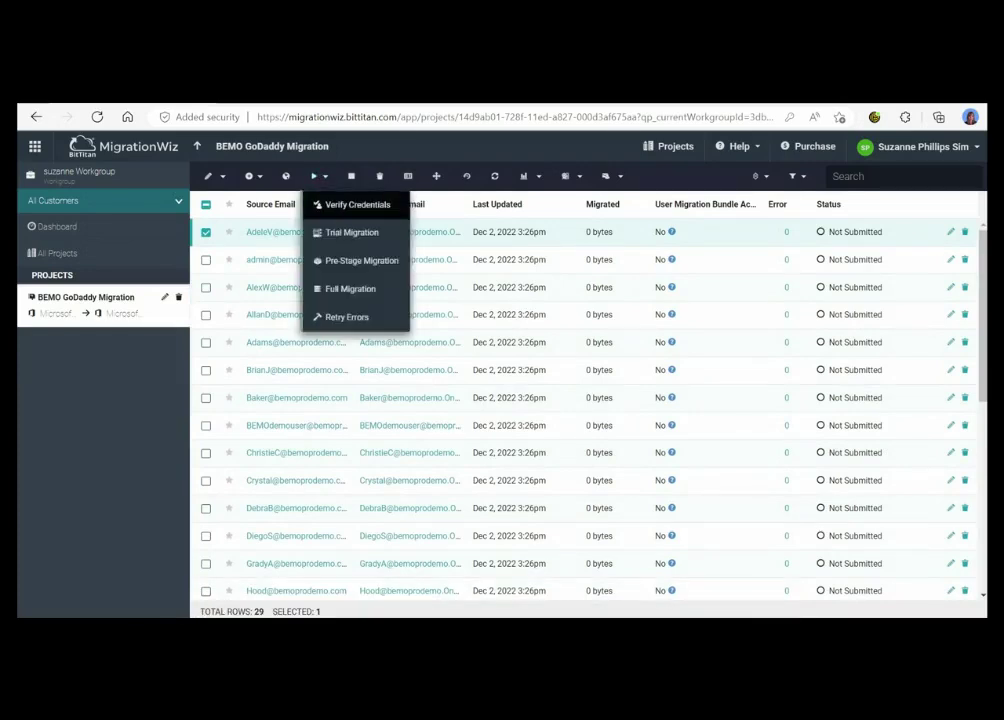
click(356, 204)
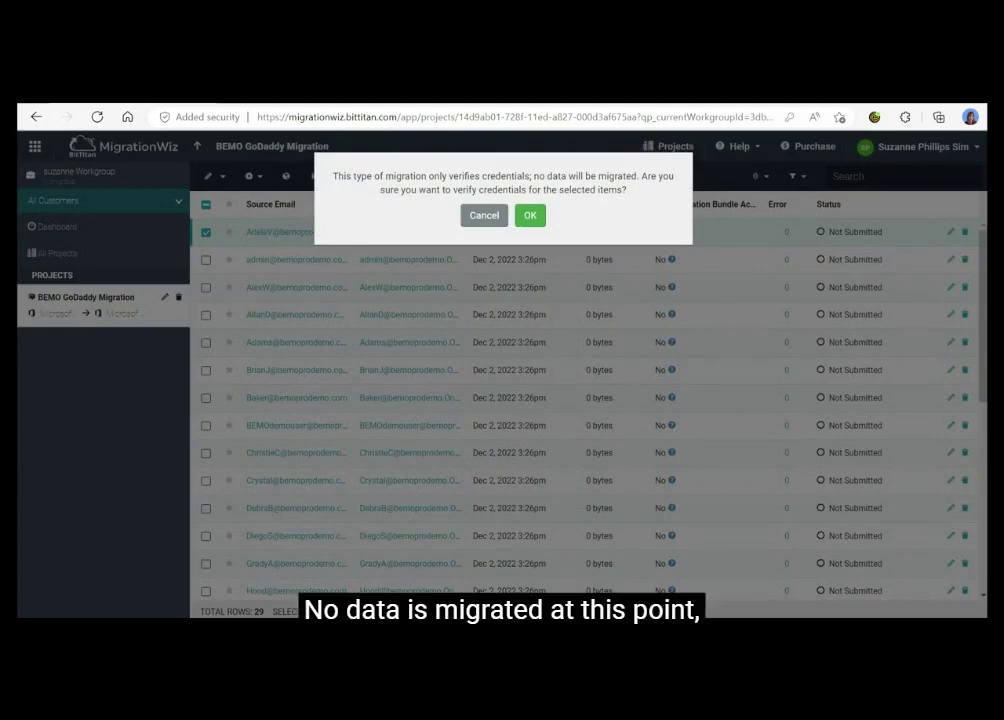
key(Return)
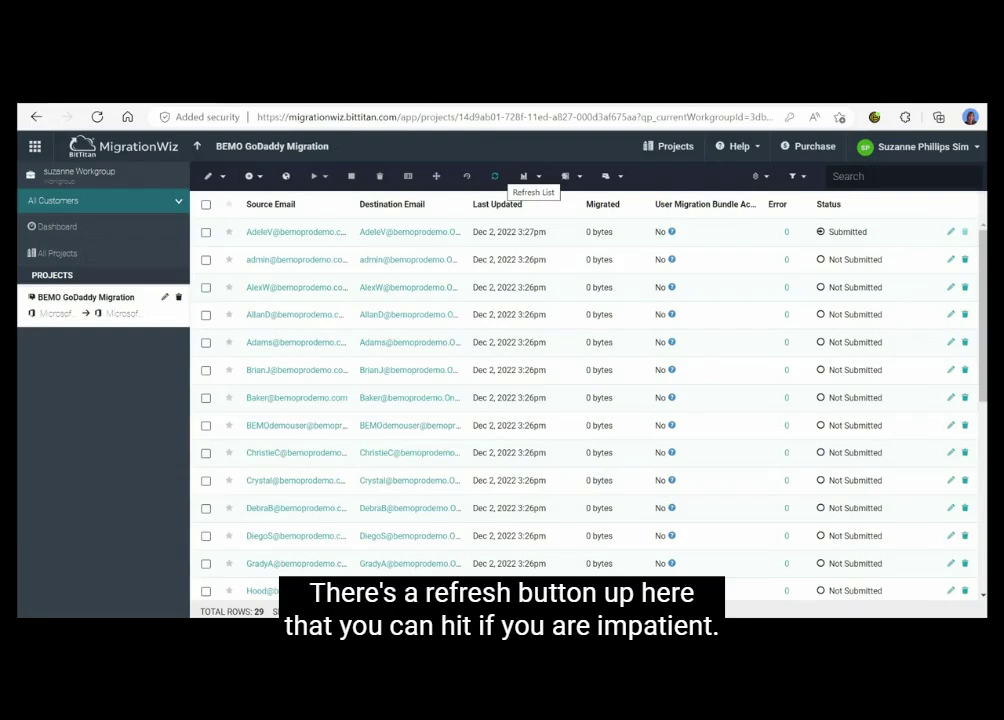
Step: Refresh the list, select the 28 mailboxes except the admin account, and choose Pre-Stage Migration
click(494, 176)
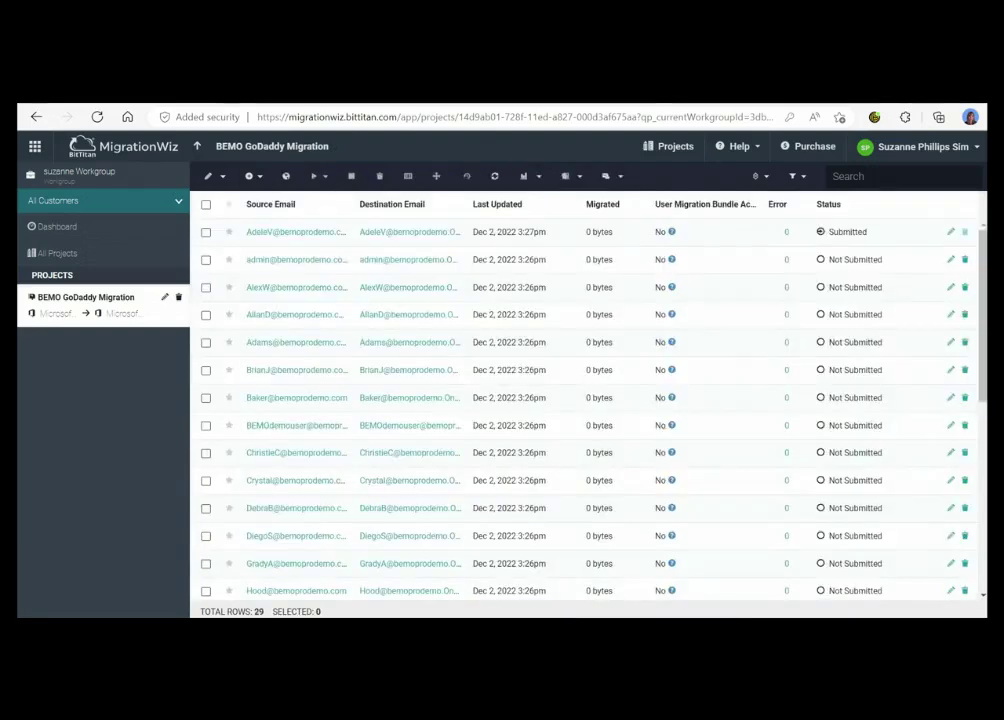
click(205, 204)
click(205, 259)
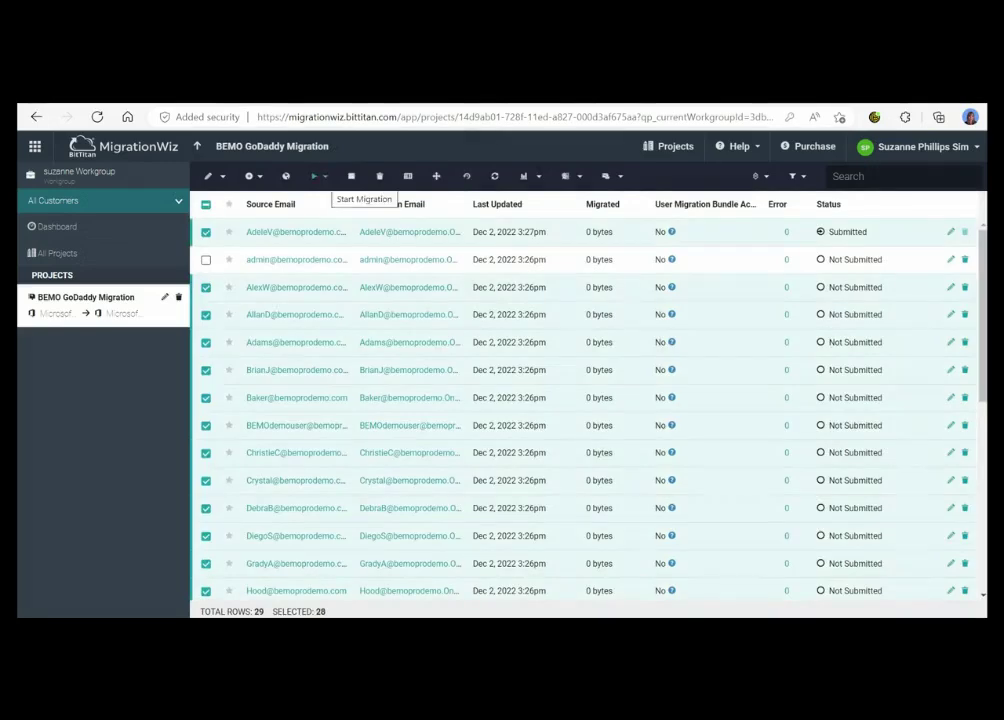
click(316, 176)
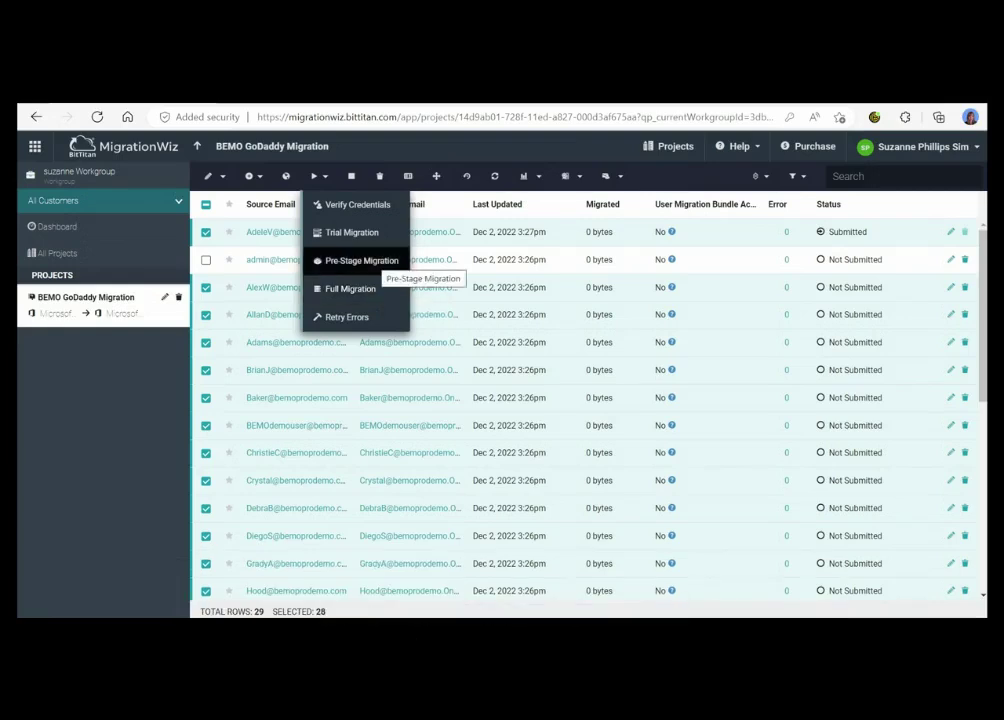
click(362, 260)
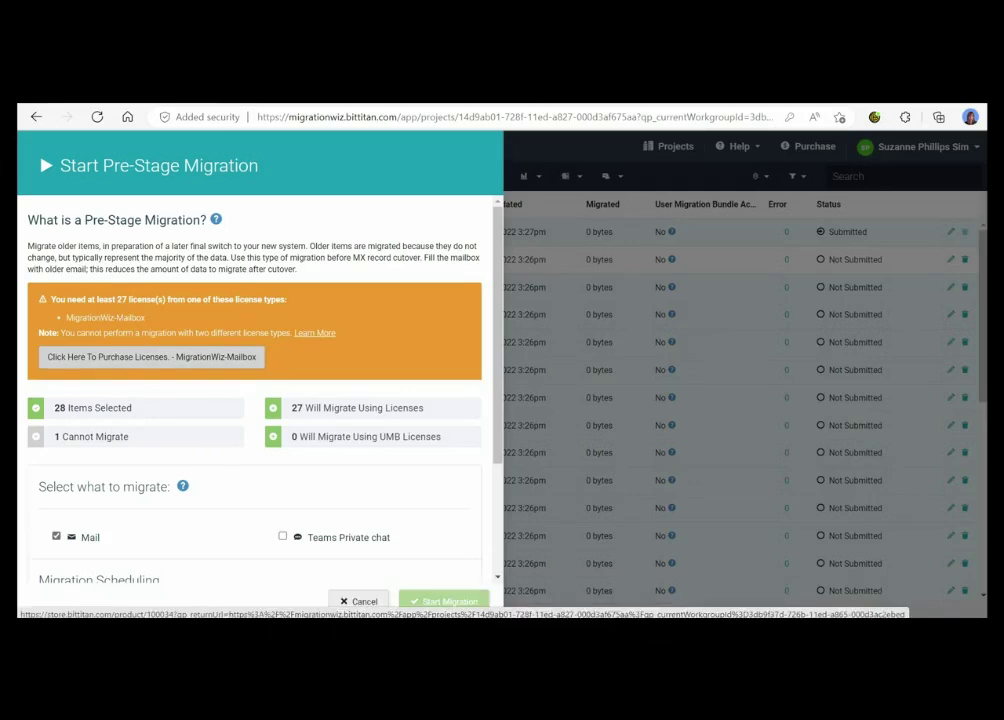
Step: Follow the purchase-licenses link to the license store, then return to the mailbox list
click(151, 357)
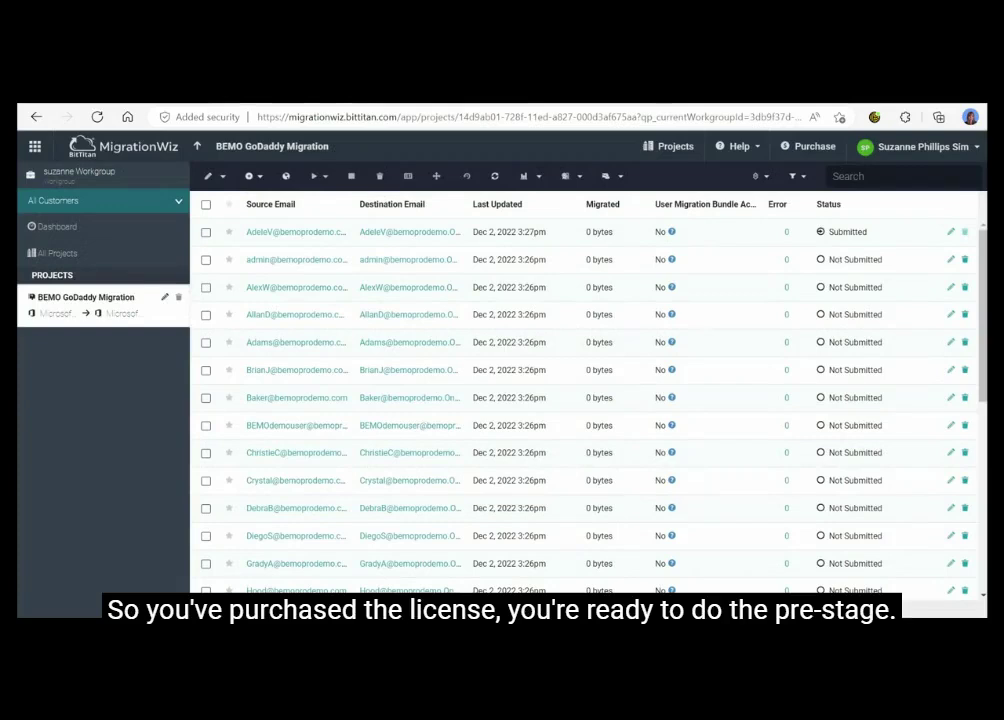
Step: Select all 29 mailboxes and set up a Pre-Stage Migration limited to mail older than 90 Days Ago
click(206, 204)
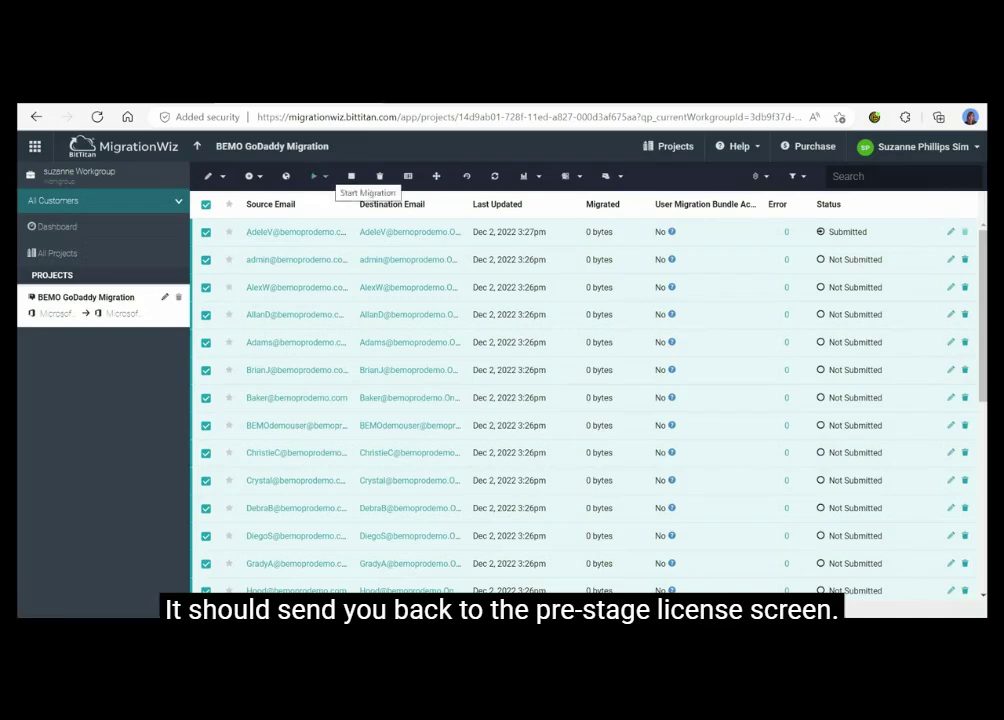
click(317, 176)
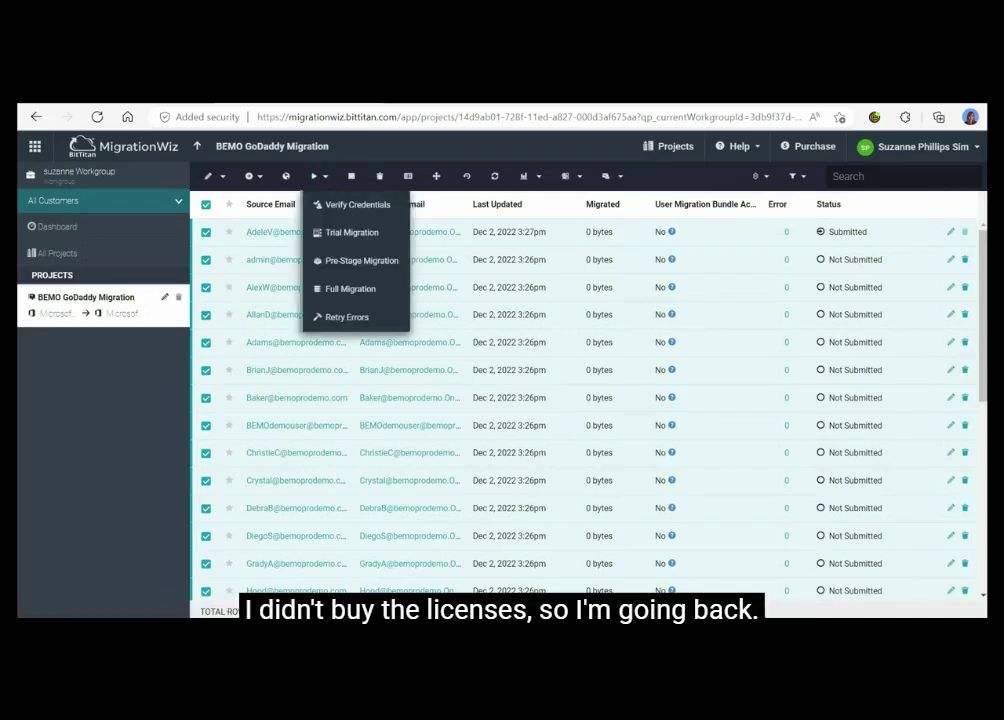
click(358, 260)
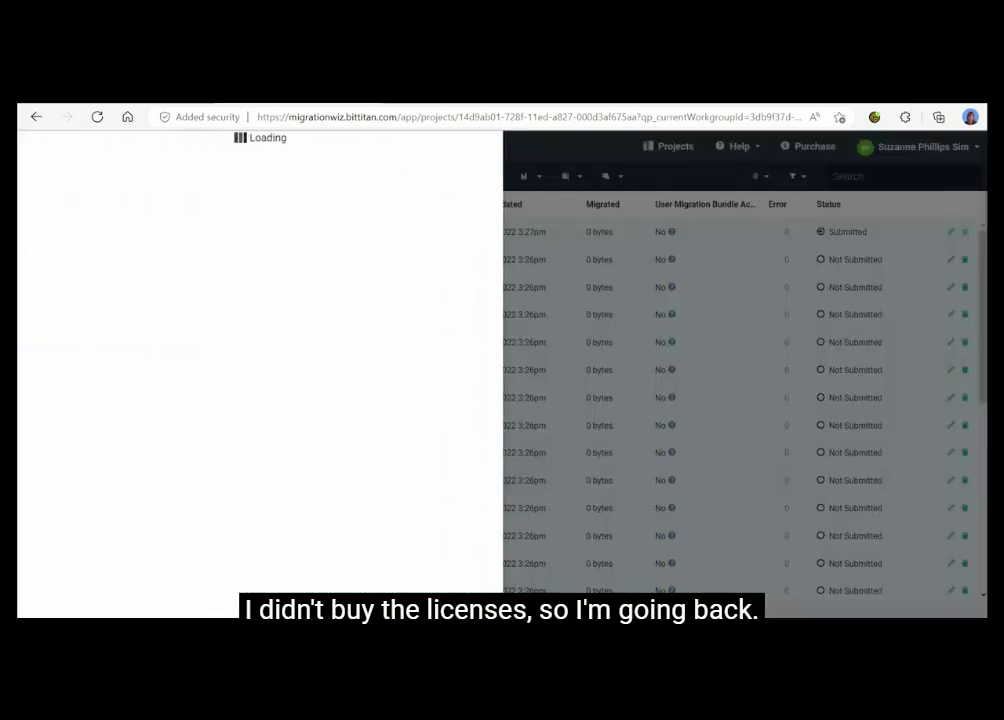
scroll(255, 400, down, 3)
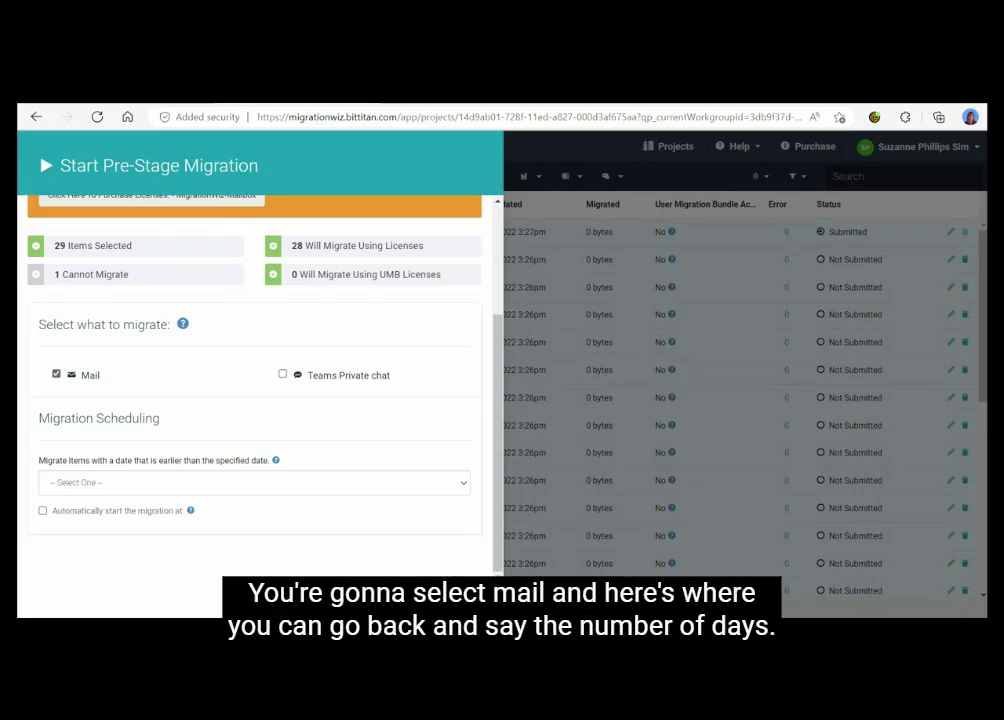
click(254, 482)
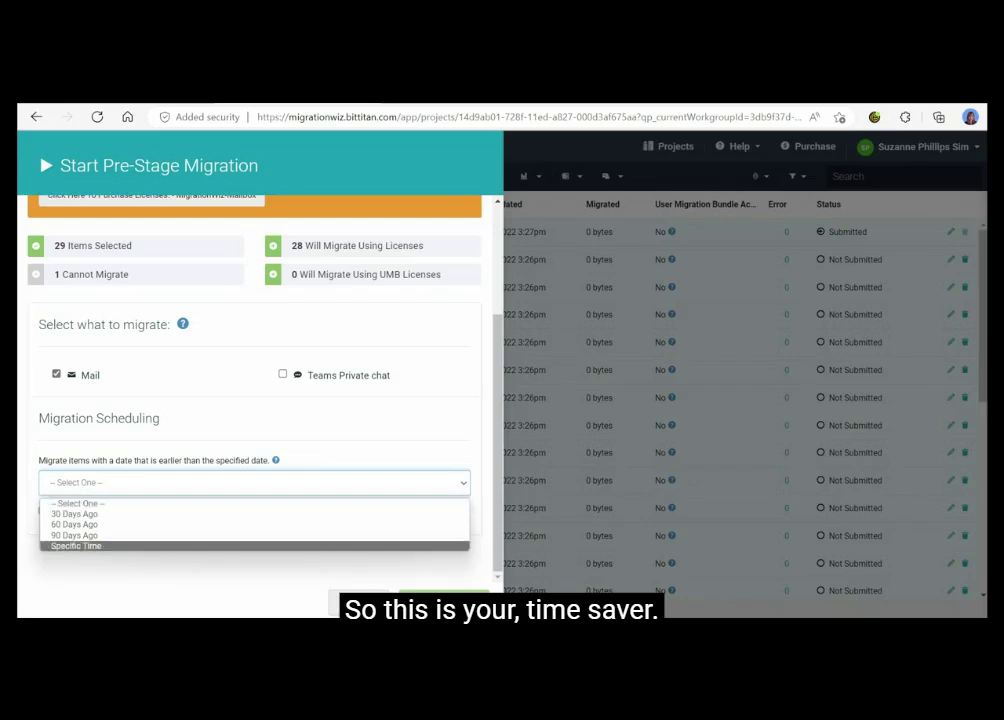
key(Up)
key(Return)
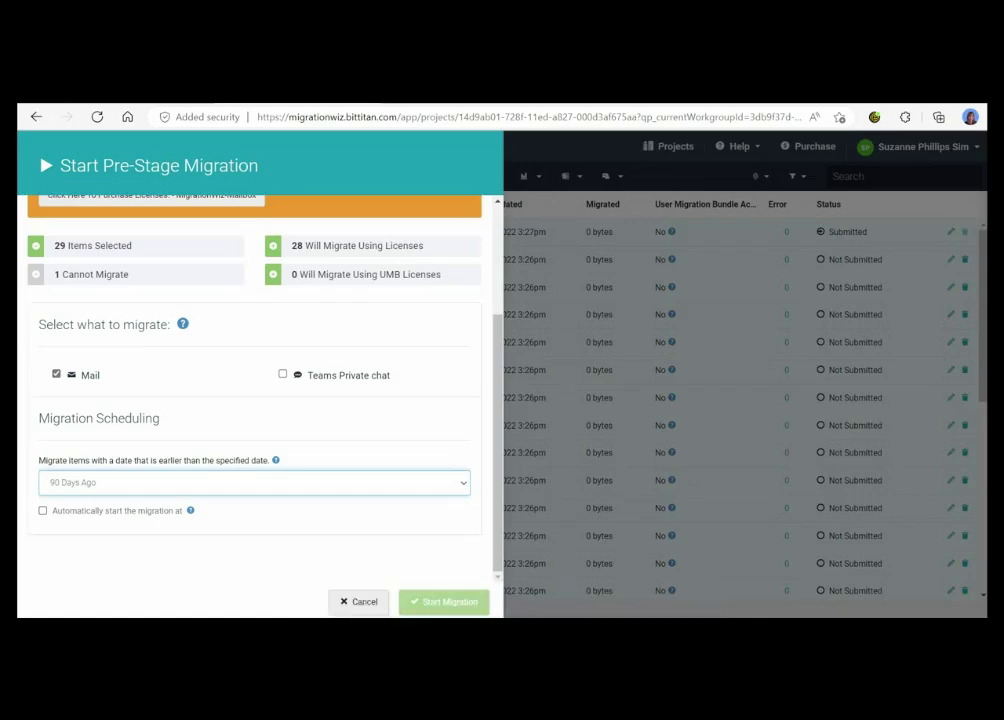
key(Escape)
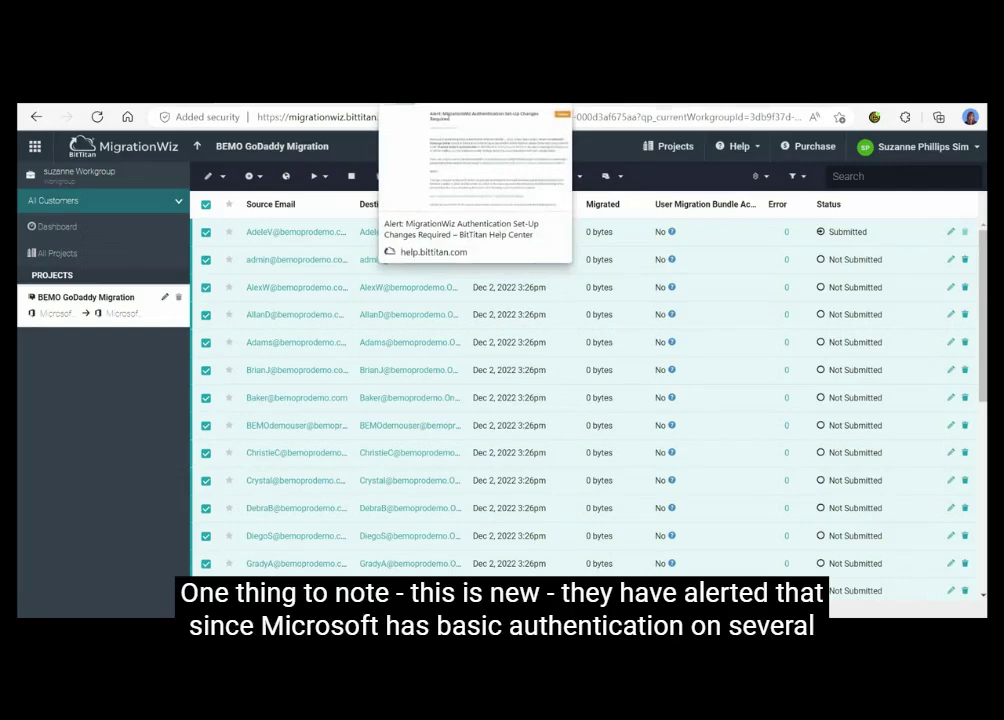
Step: Switch to the BitTitan article about authentication set-up changes
key(ctrl+Tab)
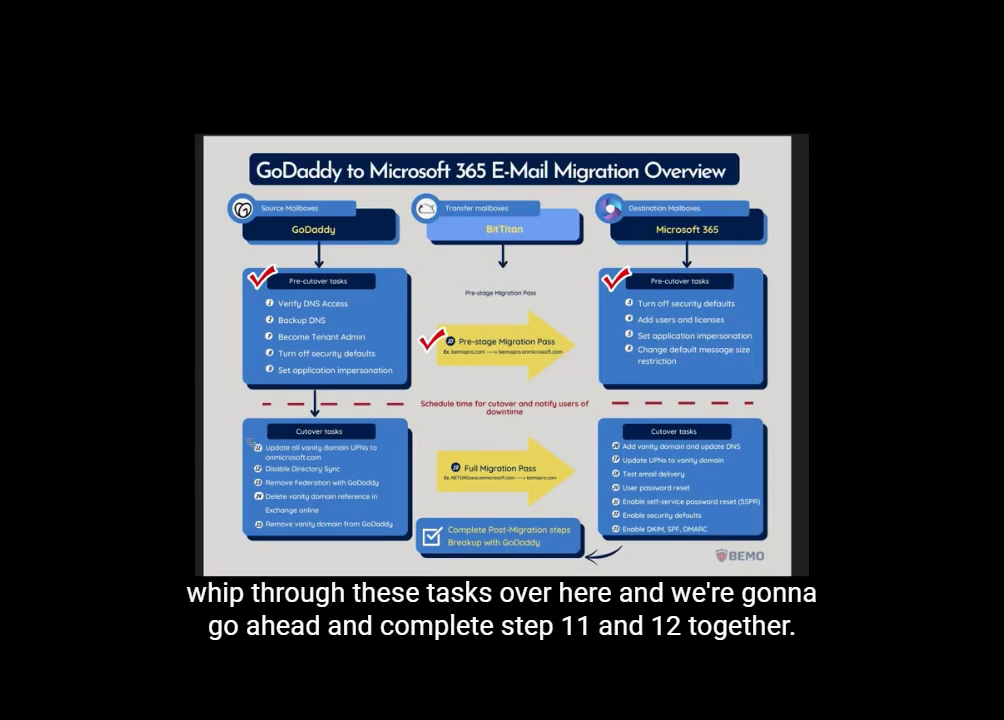
Step: Draw a red box around cutover steps 11 and 12 on the overview slide
drag(250, 445, 385, 472)
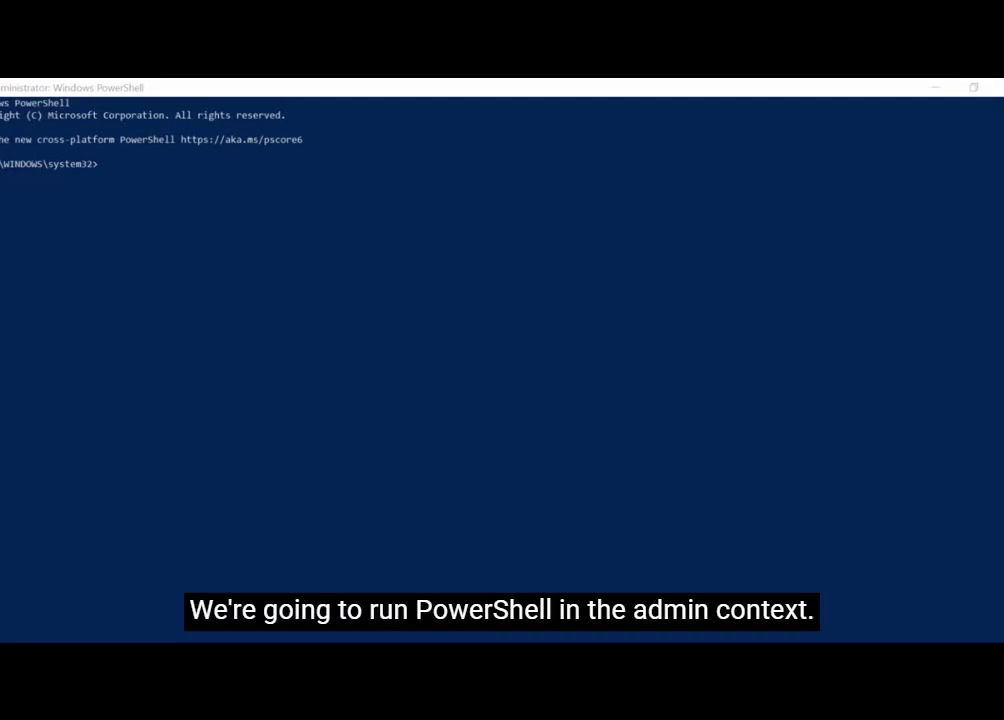
Step: Import the MSOnline module with Import-module Msonline
click(623, 311)
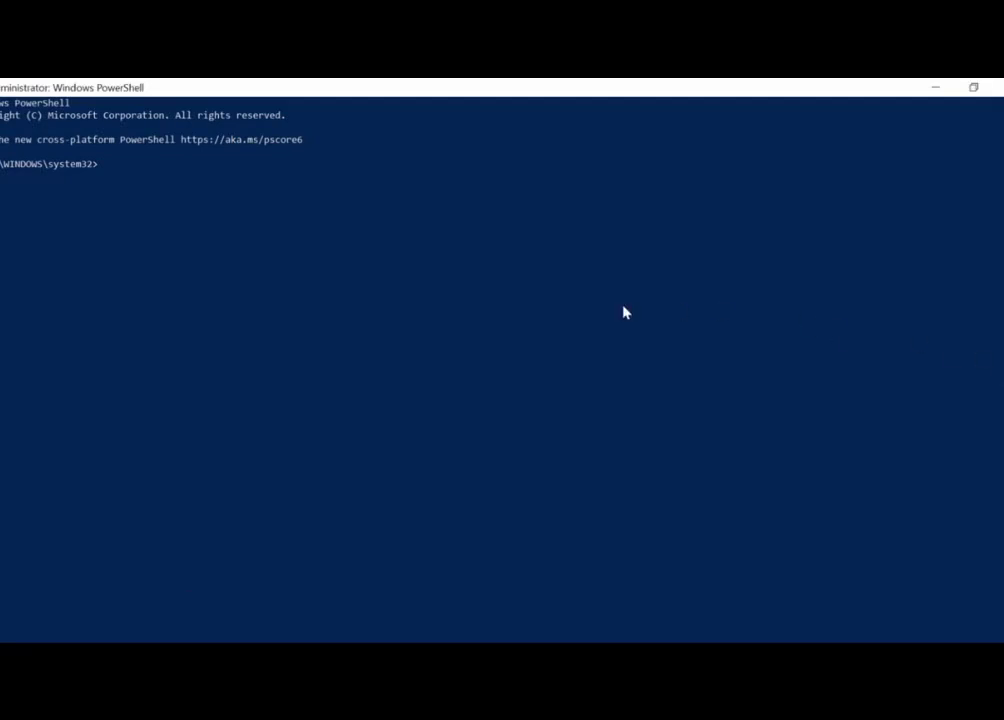
text(Import-module Msonline)
key(Return)
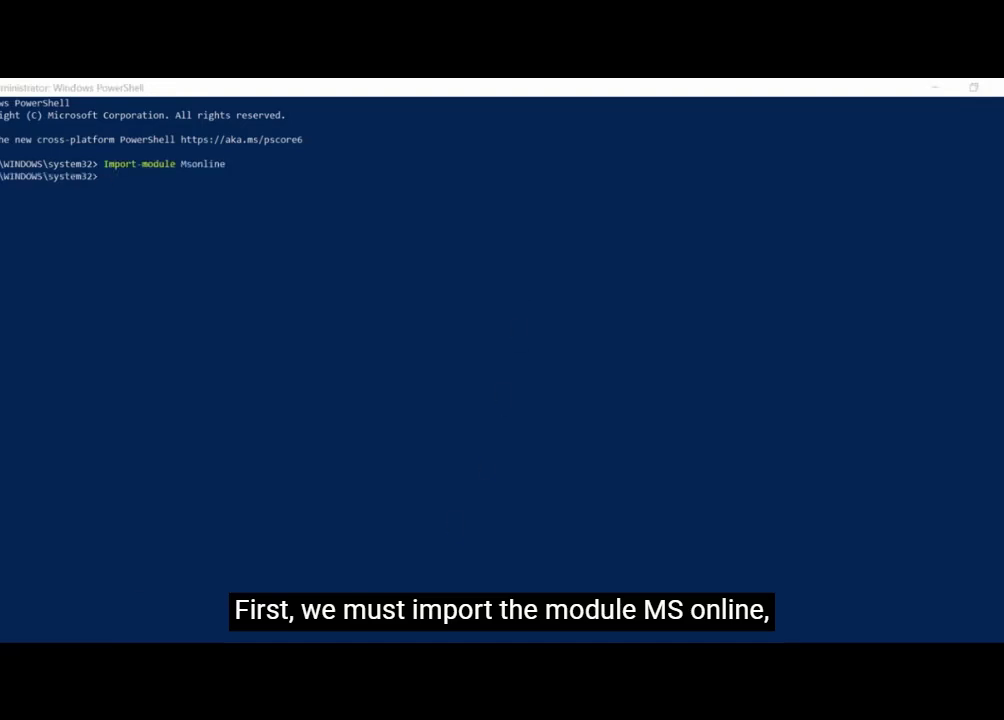
Step: Run Connect-MsolService and sign in with the admin account's e-mail and password
click(338, 294)
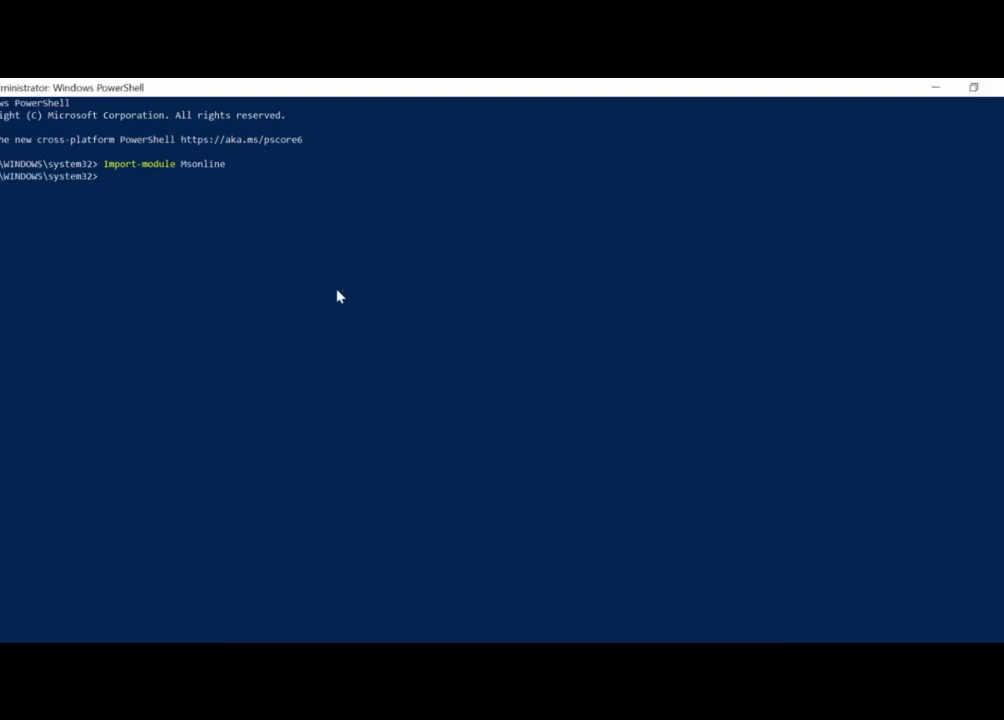
text(Connect-MsolService)
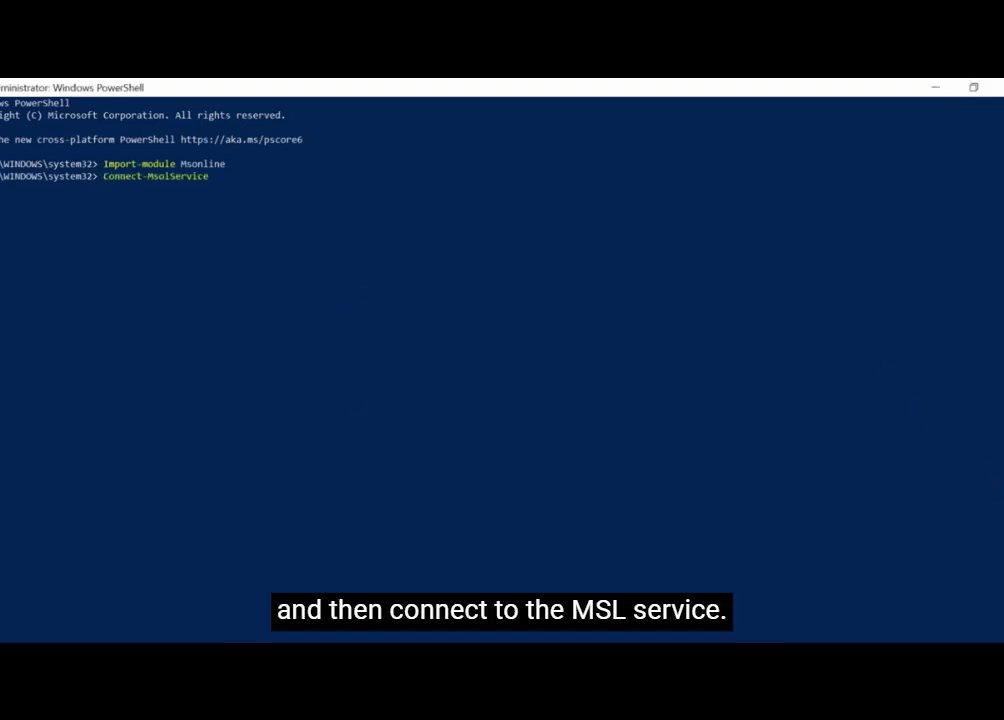
key(Return)
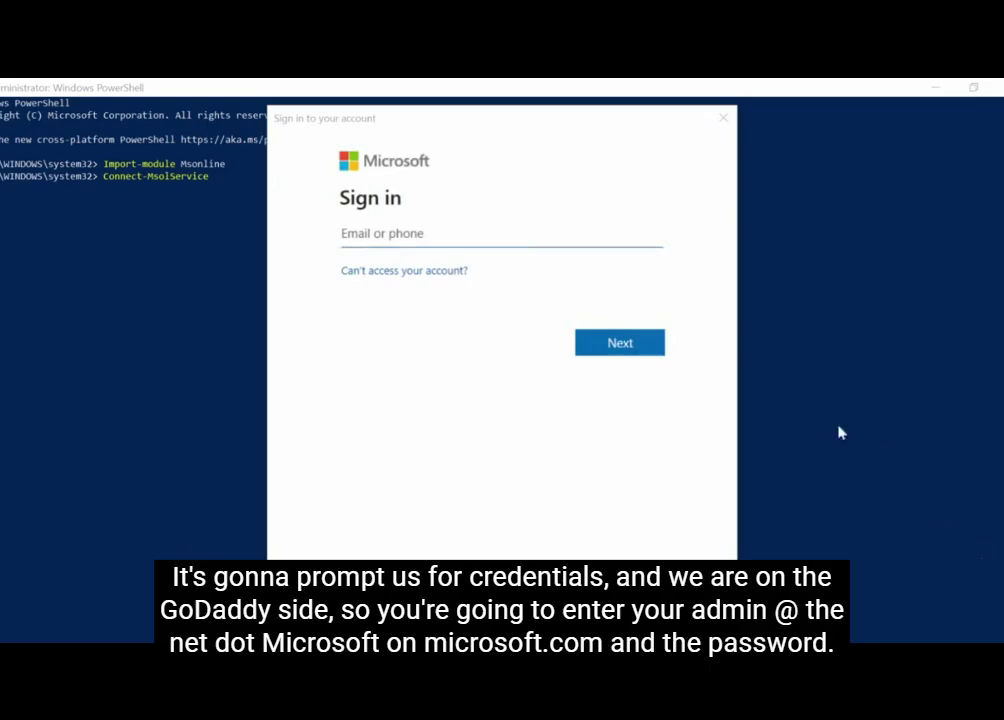
click(545, 236)
key(ctrl+v)
click(614, 348)
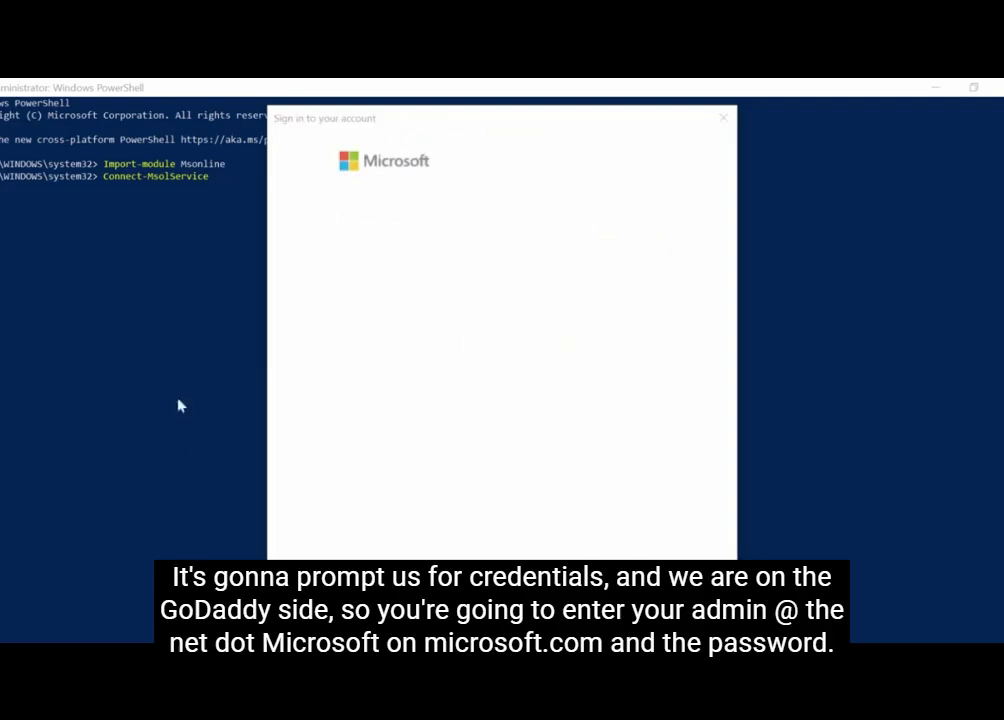
click(373, 262)
key(ctrl+v)
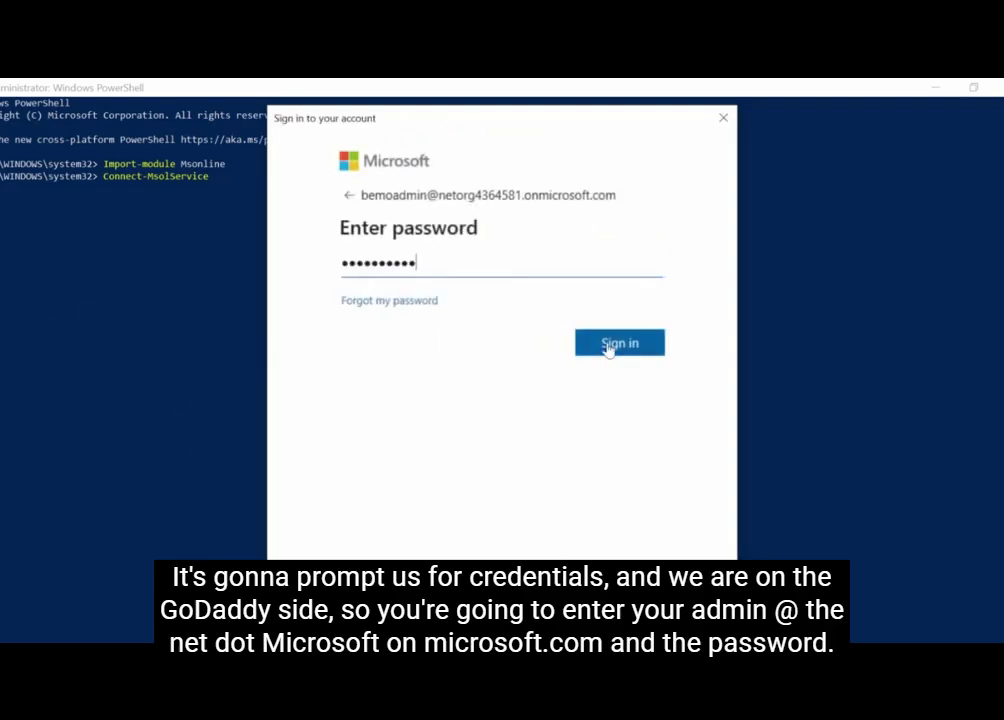
click(607, 349)
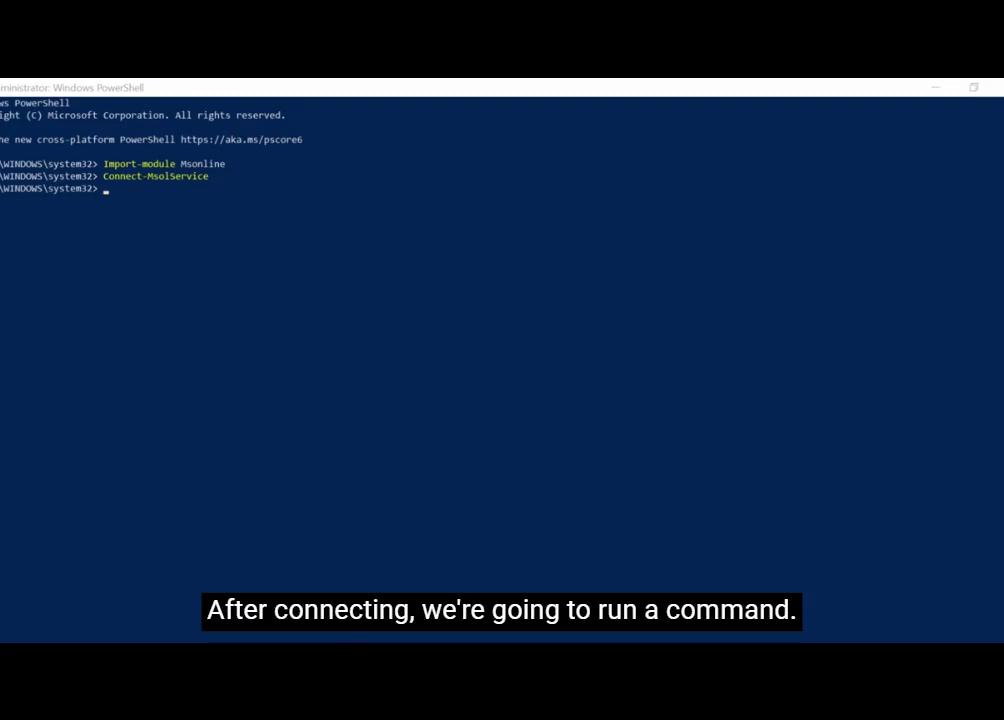
Step: Run Get-MsolDomain and copy the table showing one Federated and one Managed domain
click(390, 273)
text(Get-MsolDomain)
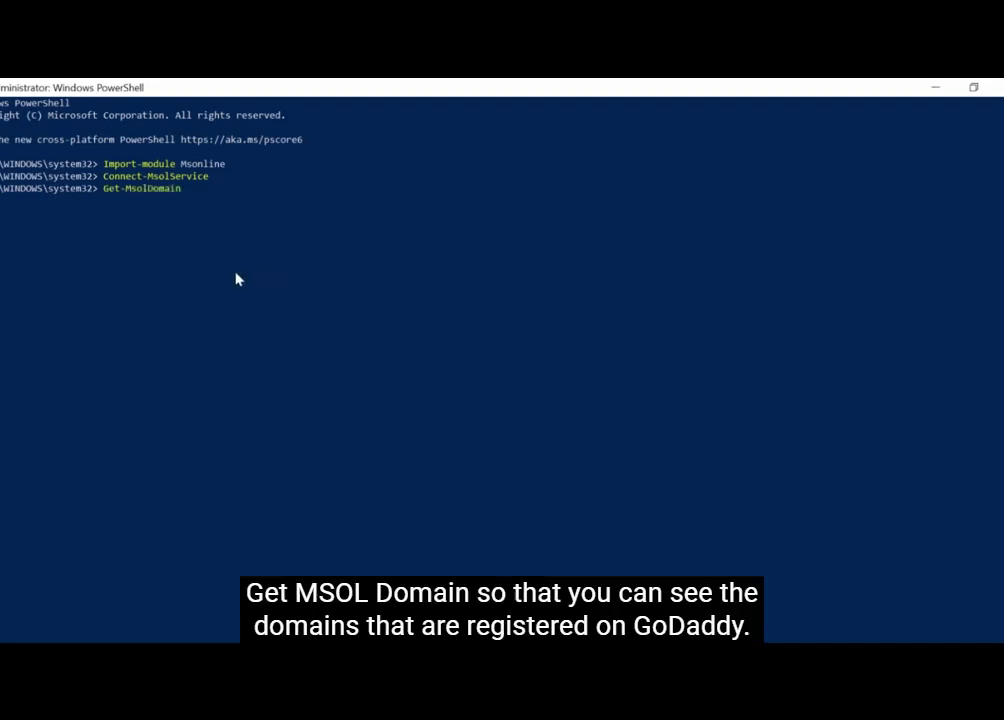
key(Return)
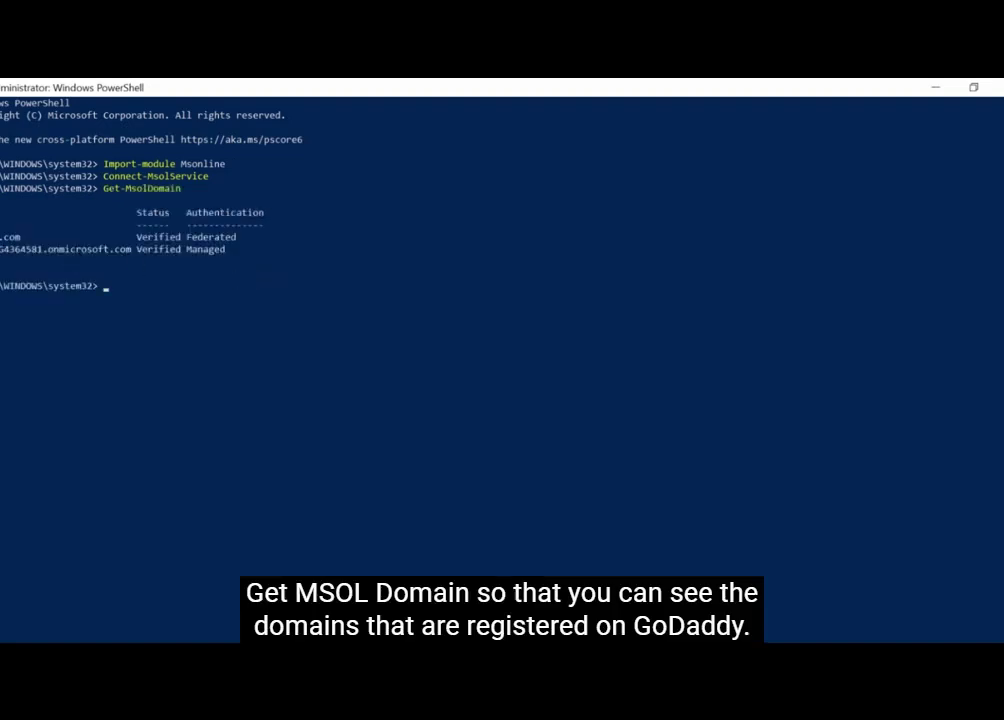
drag(3, 212, 224, 255)
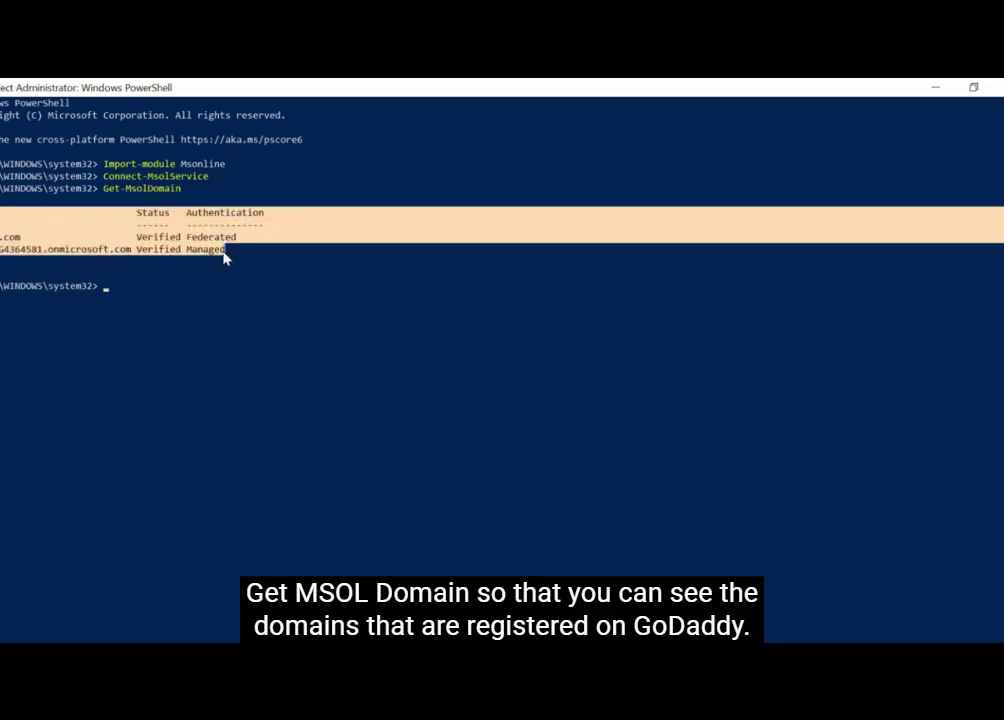
right_click(202, 253)
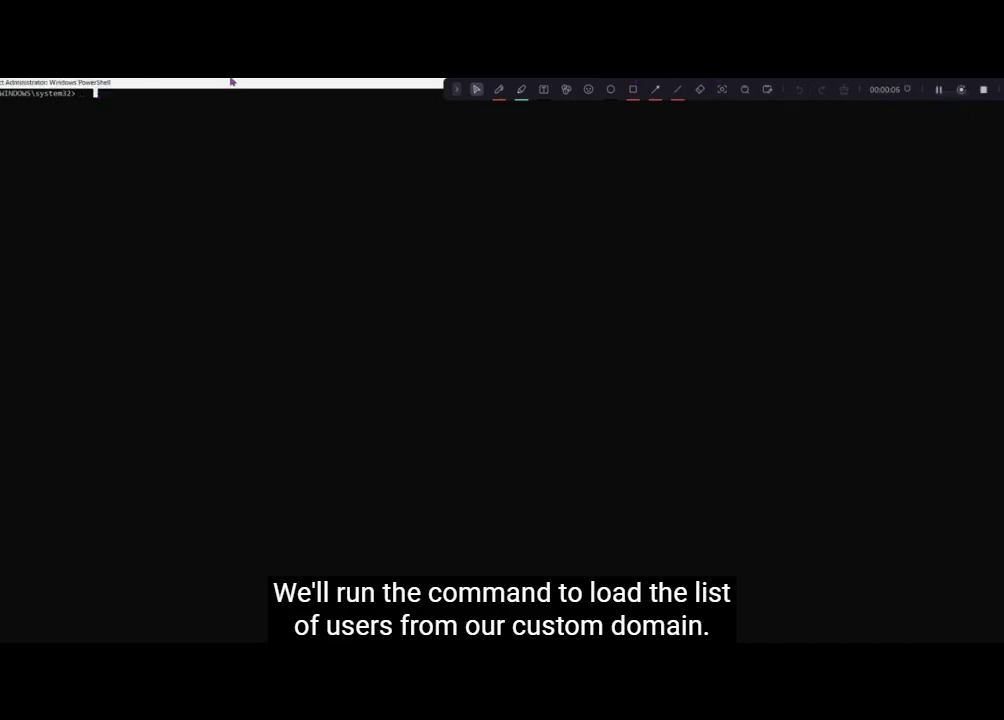
Step: List bemoprodemo.com users with Get-MsolUser, then stage the net0493982.onmicrosoft.com user query unrun
text(Get-MsolUser -DomainName bemoprodemo.com)
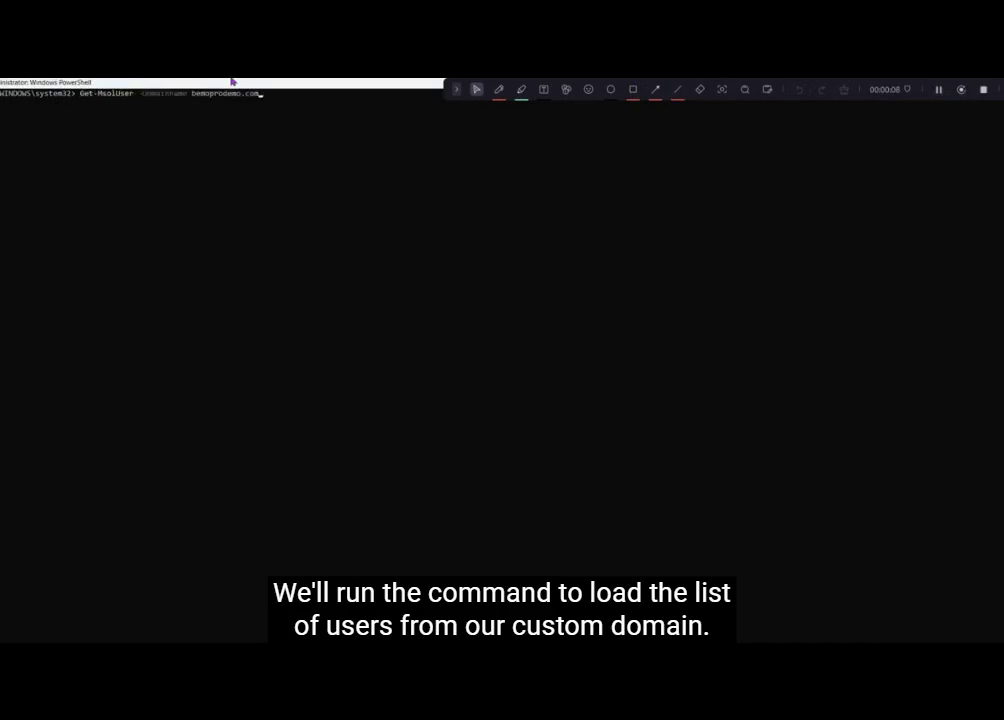
key(Return)
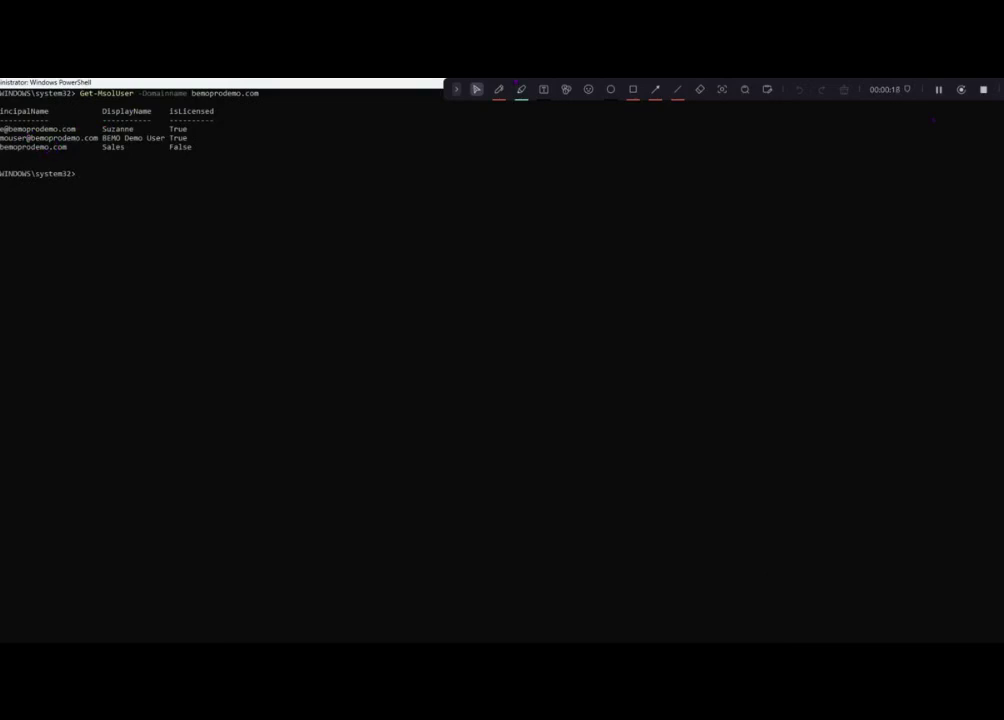
text(Get-MsolUser -Domainname net0493982.onmicrosoft.com)
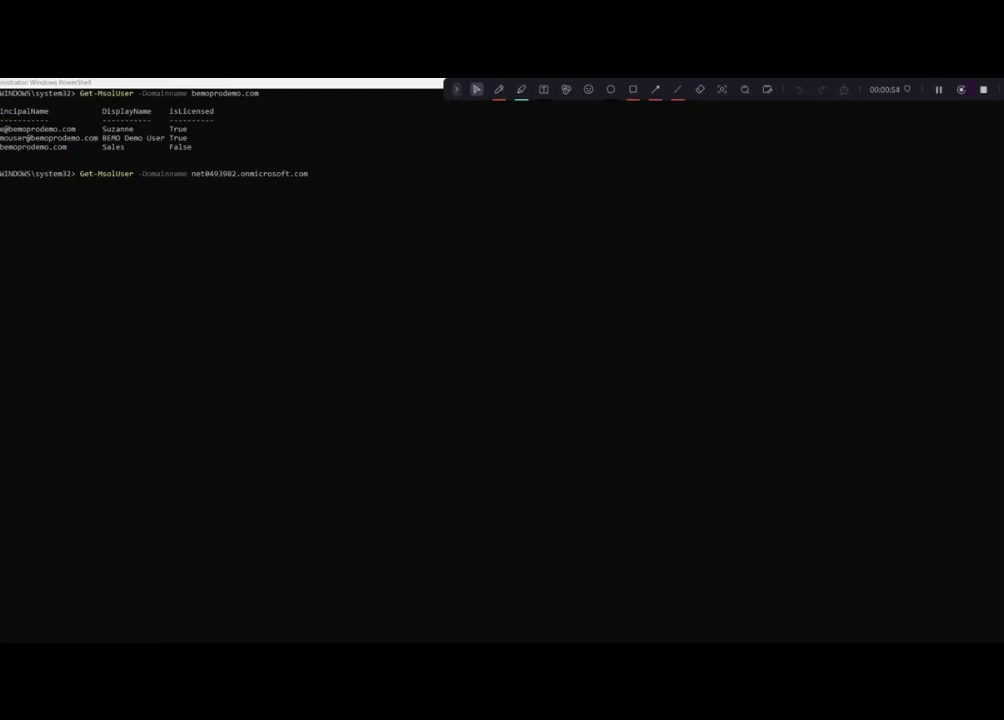
Step: Paste the script moving licensed users' UPNs to the onmicrosoft domain, then clear the console
key(Escape)
text($olddomain ="yourvanitydomain.com" $Newdomain="your NETORGxxxx.onmicrosoft.com" Import-Module MsOnline Connect-MsolService $Users=Get-MsolUser -domain $olddomain | where {$_.isLicensed -eq $true} $Users | Foreach-Object{ $user=$_ $UserName =($user.UserPrincipalName -split "@")[0] $UPN= $UserName+"@"+ $Newdomain Set-MsolUserPrincipalName -UserPrincipalName $user.UserPrincipalName -NewUserPrincipalName $UPN)
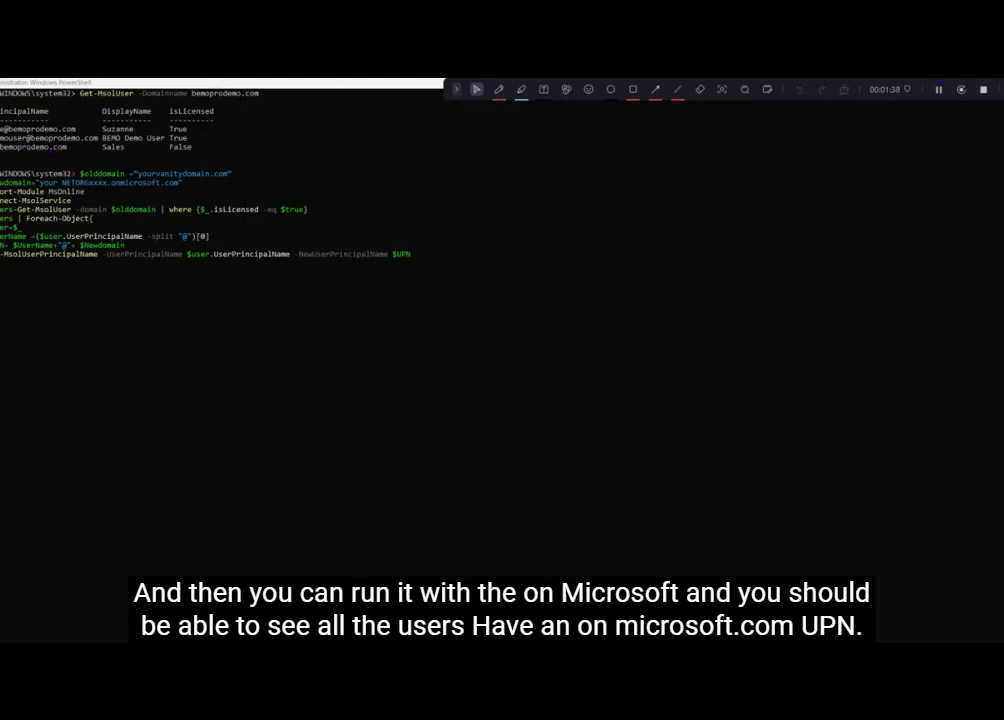
key(ctrl+l)
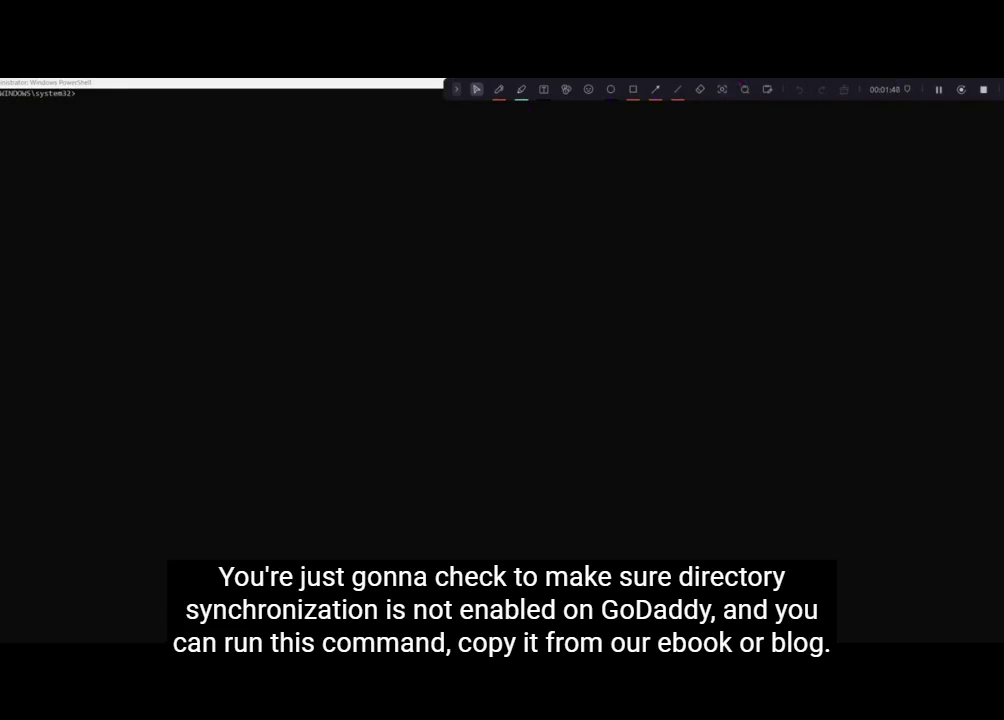
Step: Check DirectorySynchronizationEnabled, then stage Set-MsolDirSyncEnabled -EnableDirSync $false at the prompt
click(91, 98)
text((Get-MsolCompanyInformation).DirectorySynchronizationEnabled)
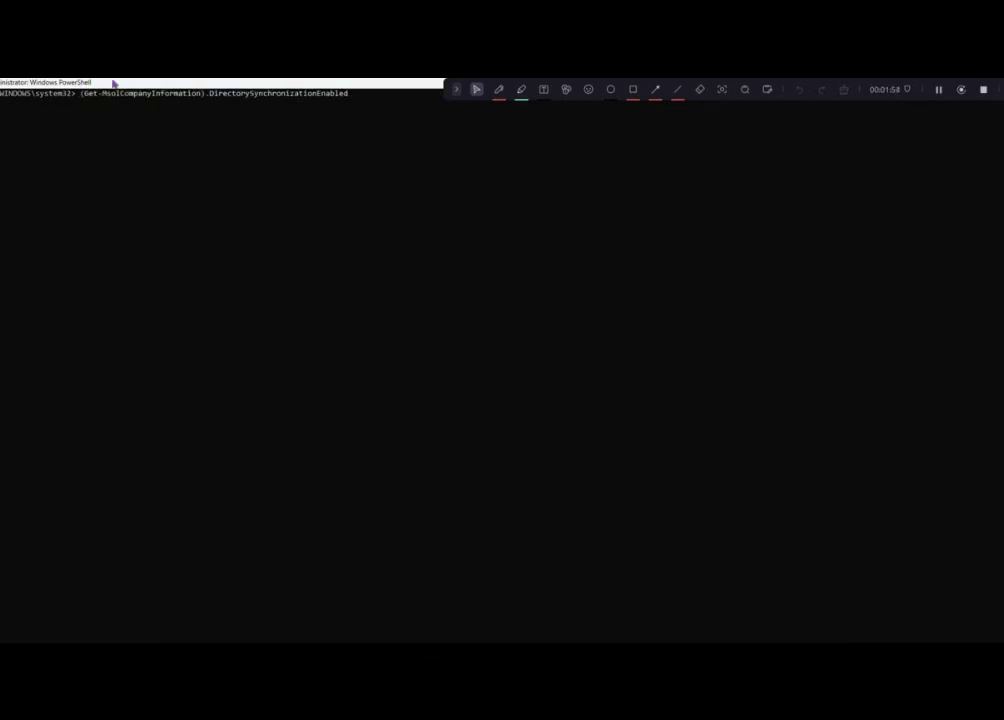
key(Return)
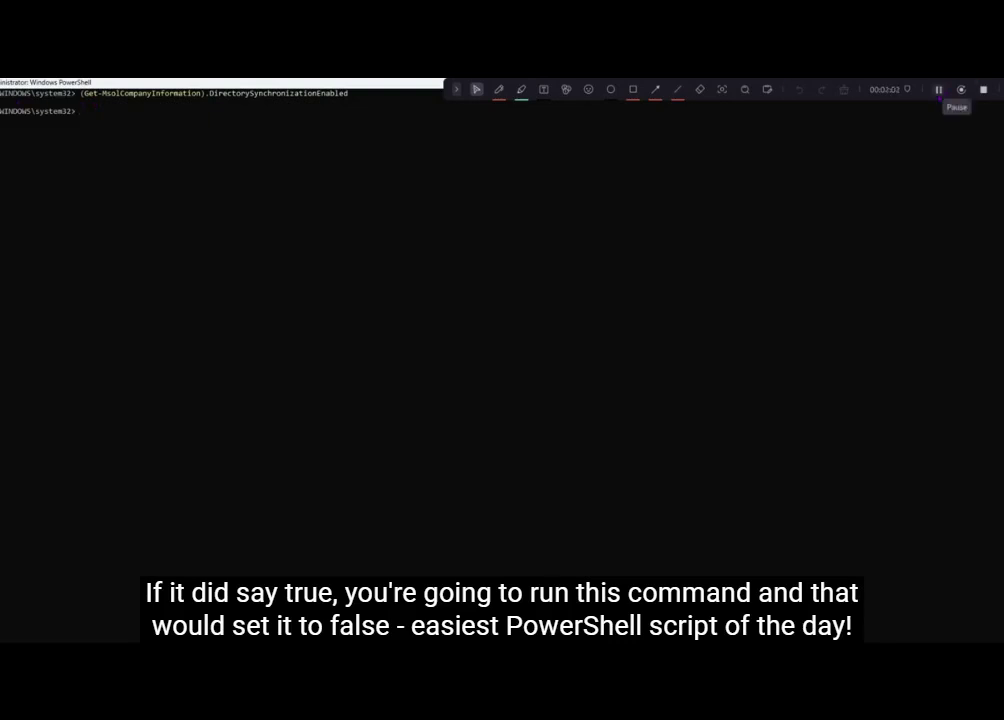
text(Set-MsolDirSyncEnabled -EnableDirSync $false)
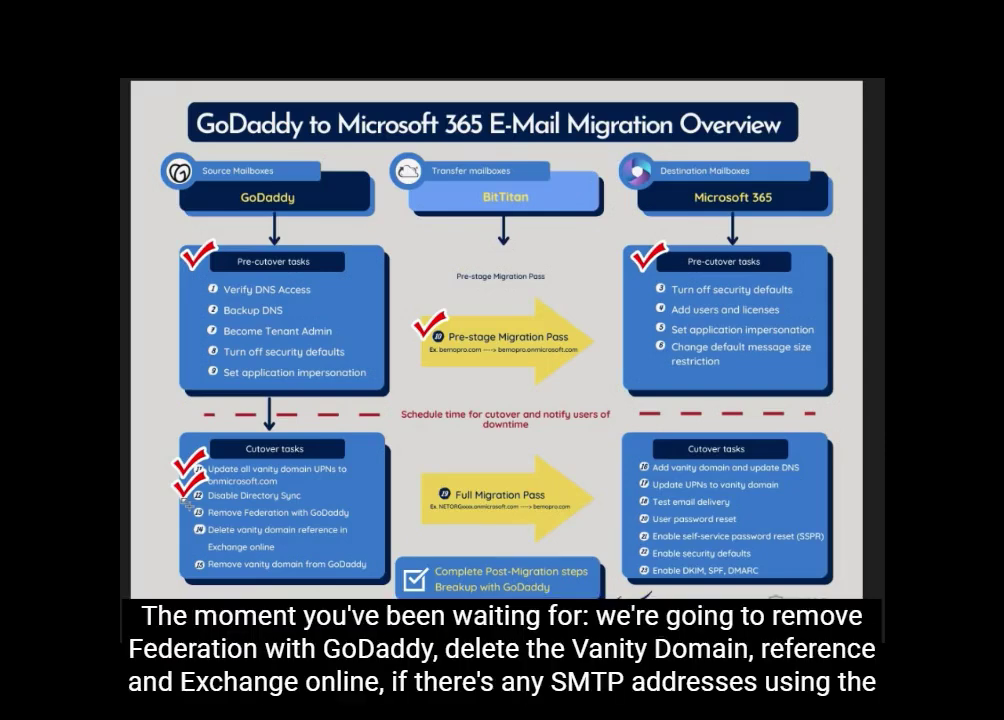
Step: Outline the Remove Federation through Remove vanity domain tasks with a red box
mouse_move(185, 506)
mouse_down()
mouse_move(243, 521)
mouse_move(352, 523)
mouse_move(360, 550)
mouse_up()
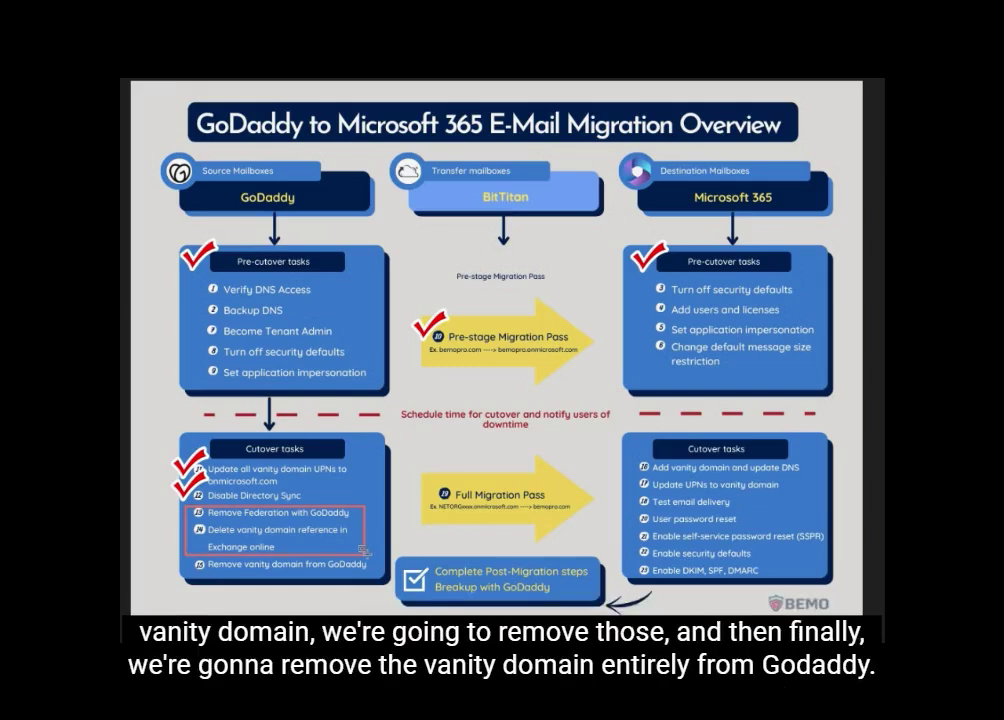
drag(365, 551, 373, 569)
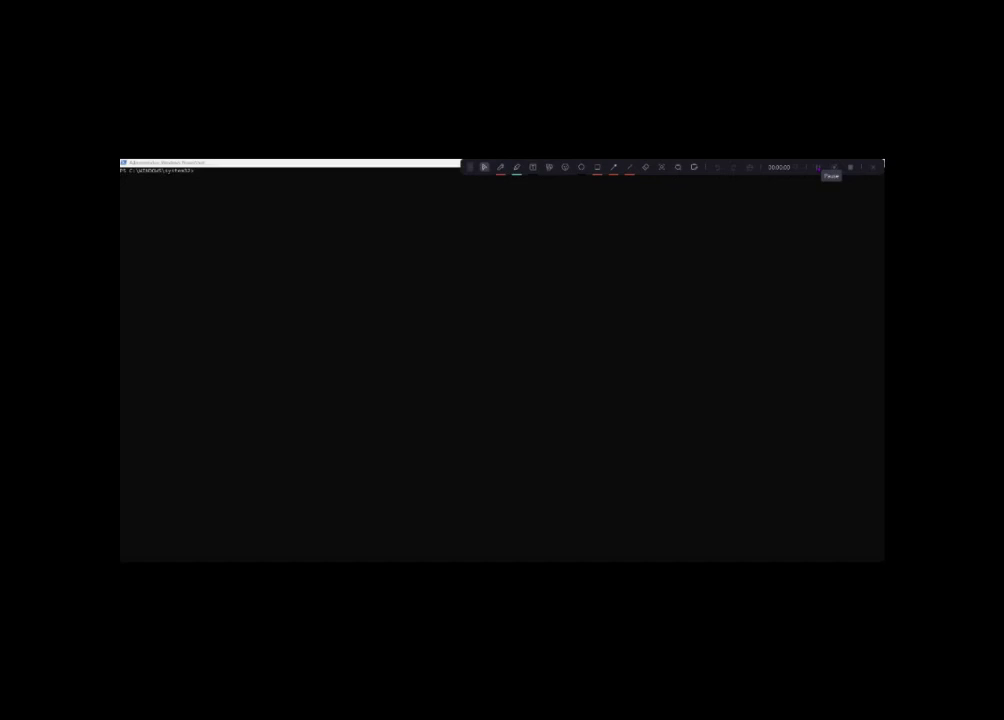
Step: Paste the Set-MsolDomainAuthentication command that makes the vanity domain Managed
key(Return)
key(Return)
text(Set-MsolDomainAuthentication -DomainName homeprodemo.com -Authentication Managed)
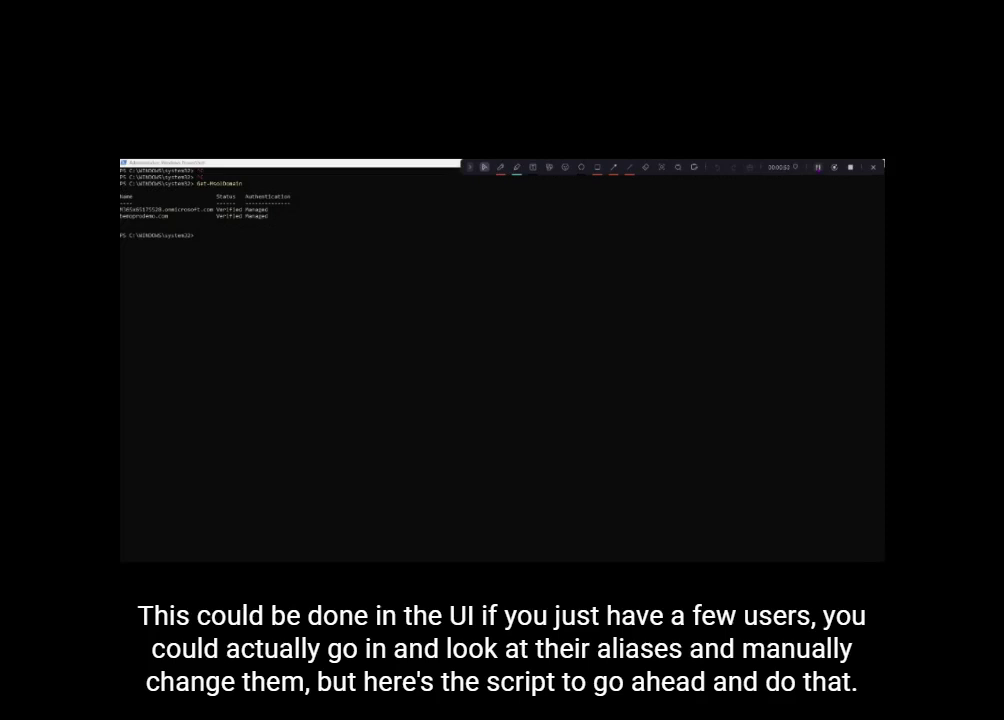
Step: Switch from Windows PowerShell to the Microsoft 365 admin center home page in the browser
key(alt+Tab)
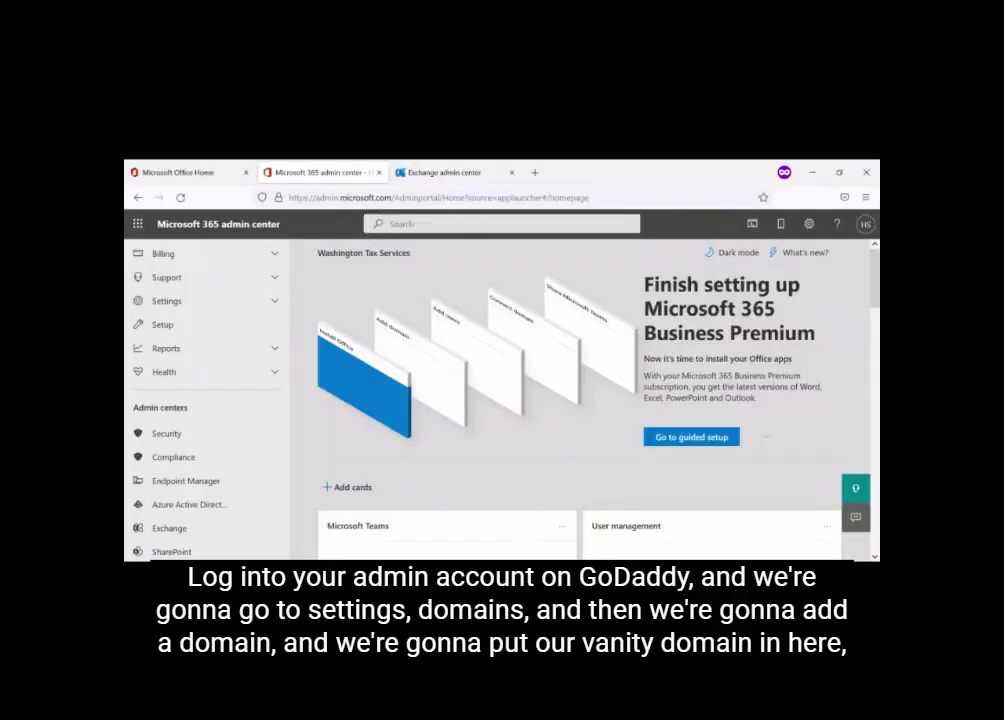
Step: Under Settings > Domains, add the domain watax.com and confirm it with Use this domain
click(194, 304)
click(195, 325)
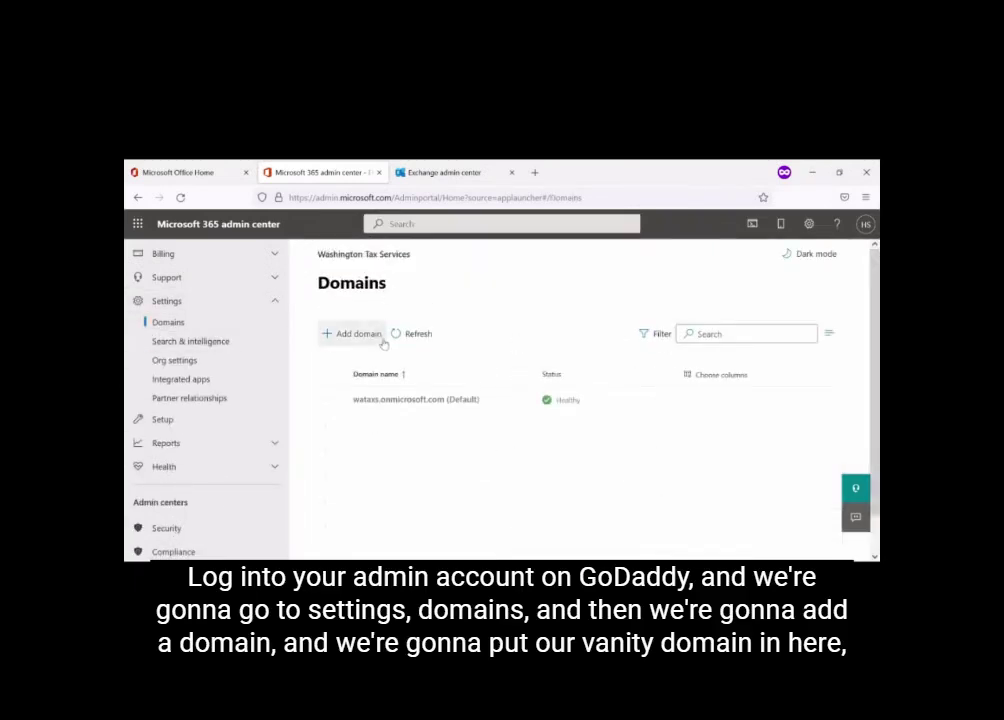
click(362, 334)
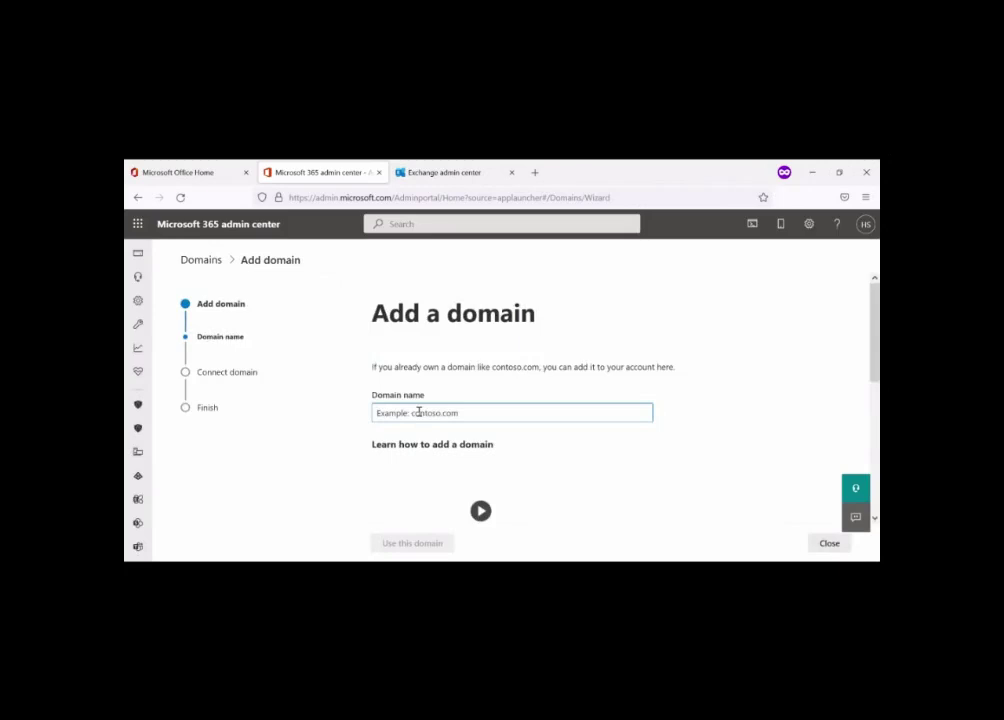
click(419, 412)
text(watax)
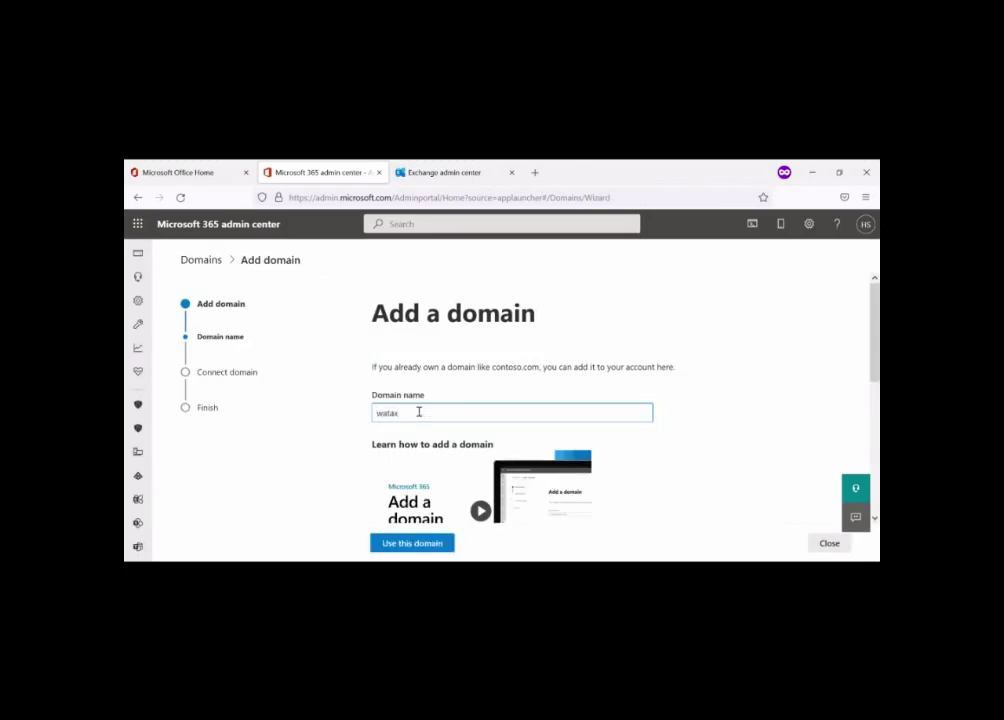
text(.com)
scroll(437, 415, down, 2)
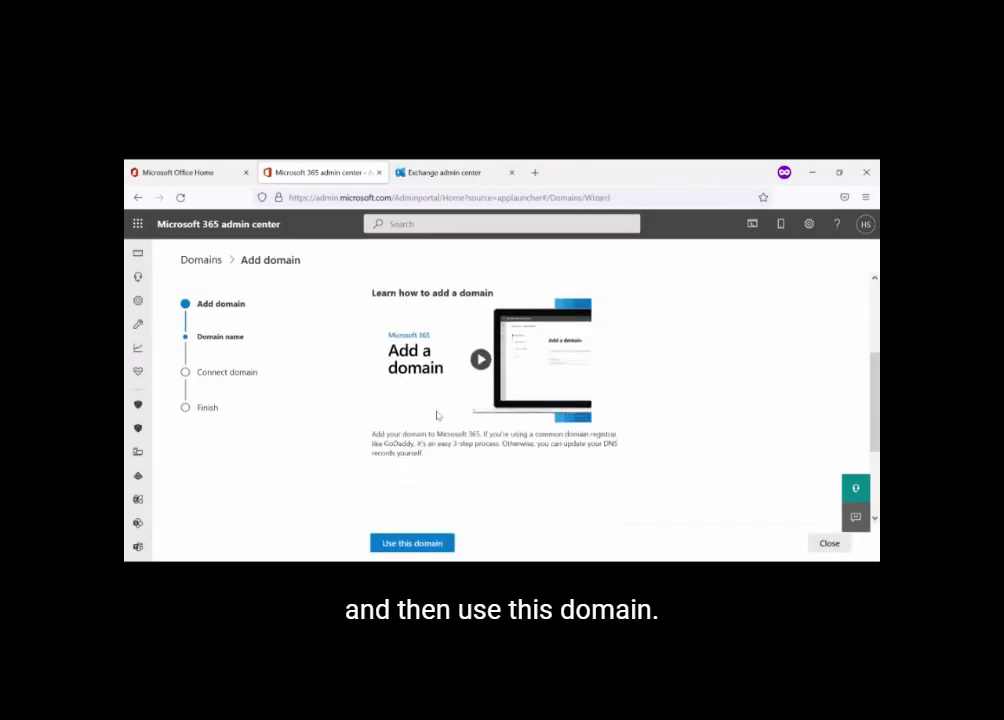
click(412, 543)
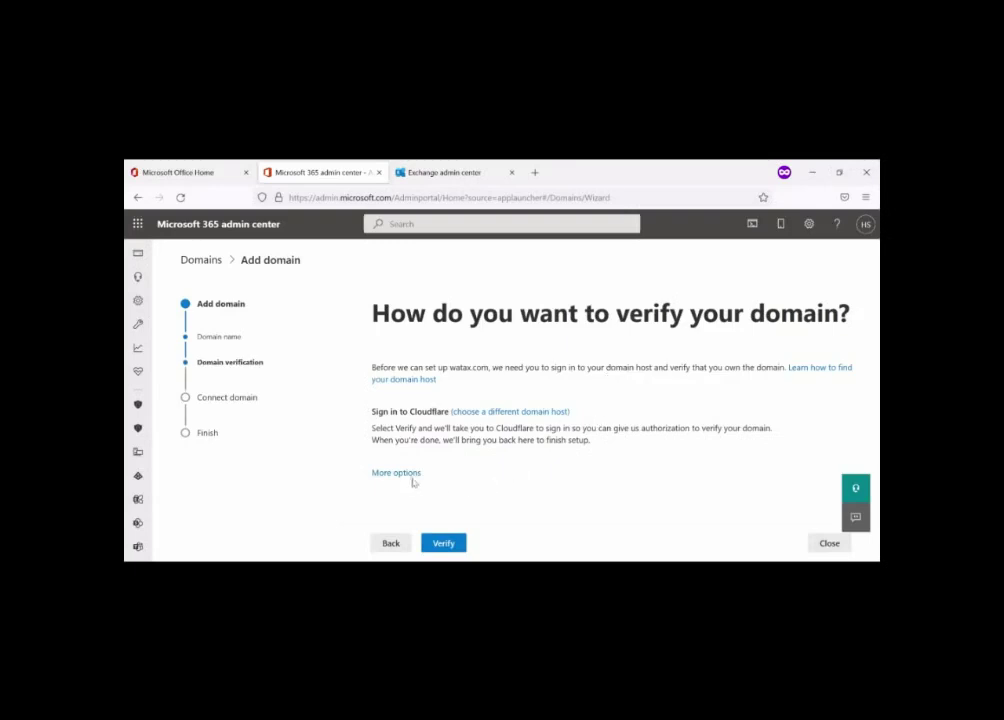
Step: Choose 'Add a TXT record to the domain's DNS records' as the verification method and continue
click(408, 474)
scroll(596, 419, down, 2)
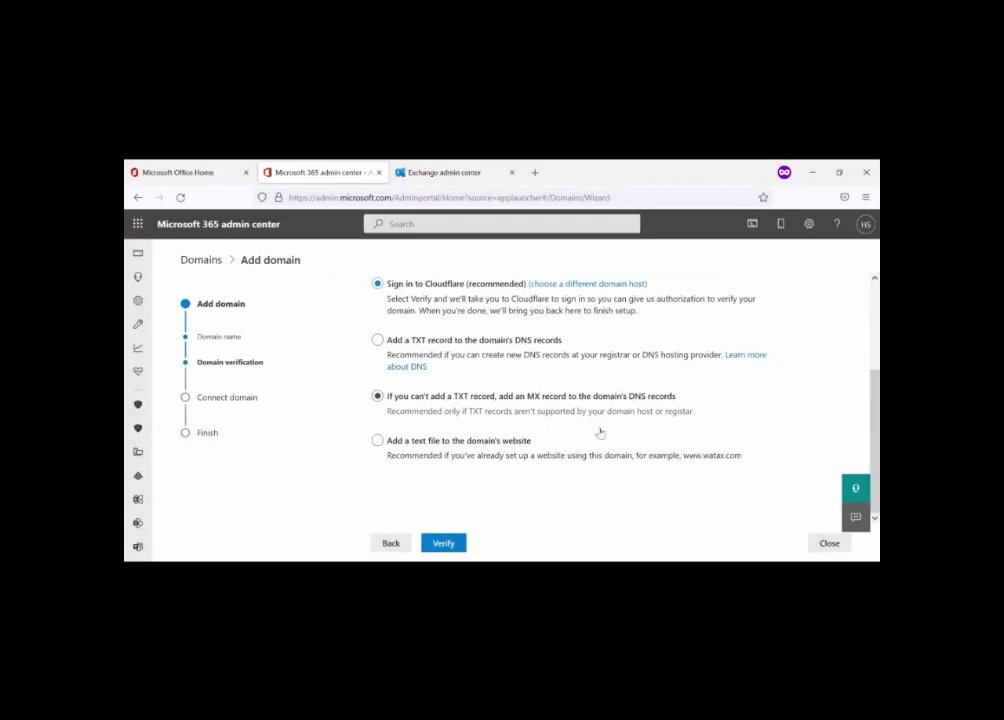
scroll(537, 322, up, 1)
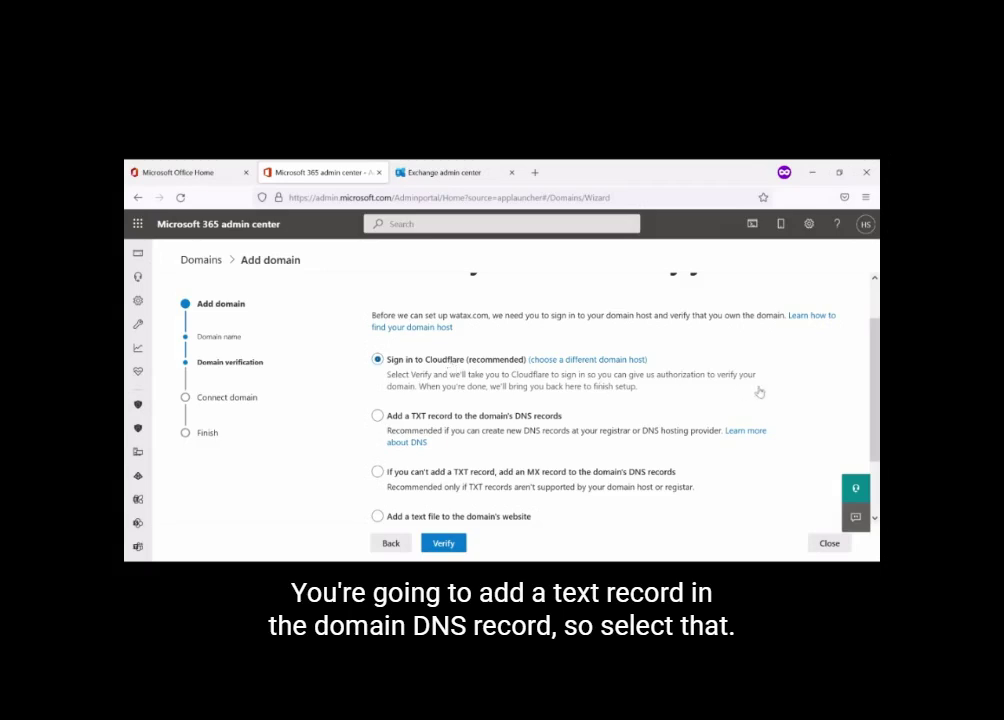
click(440, 416)
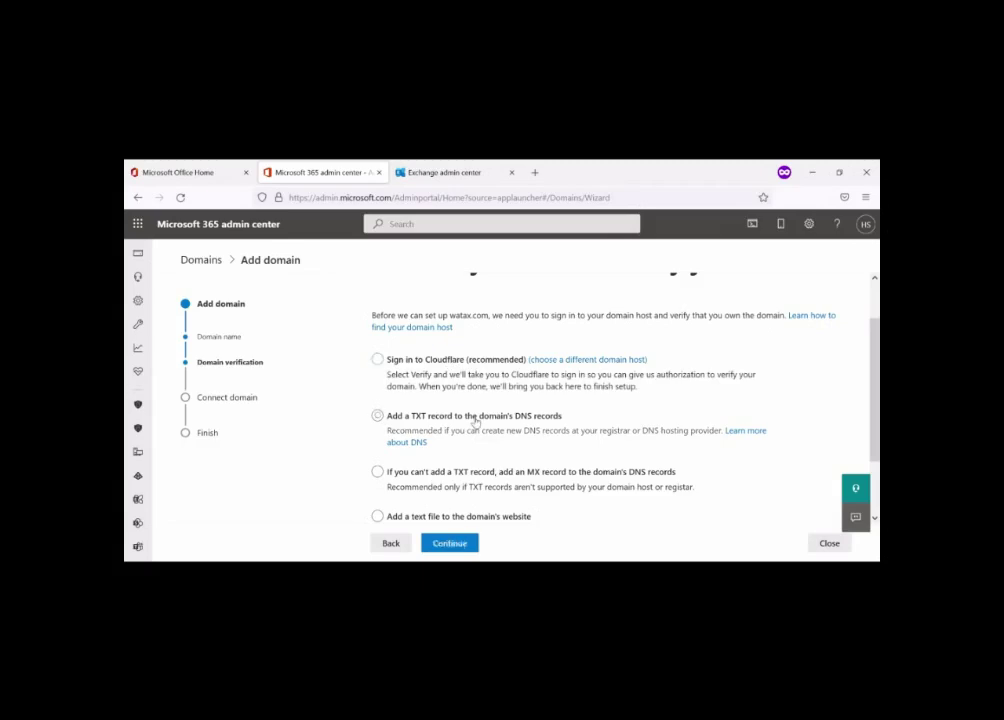
click(419, 416)
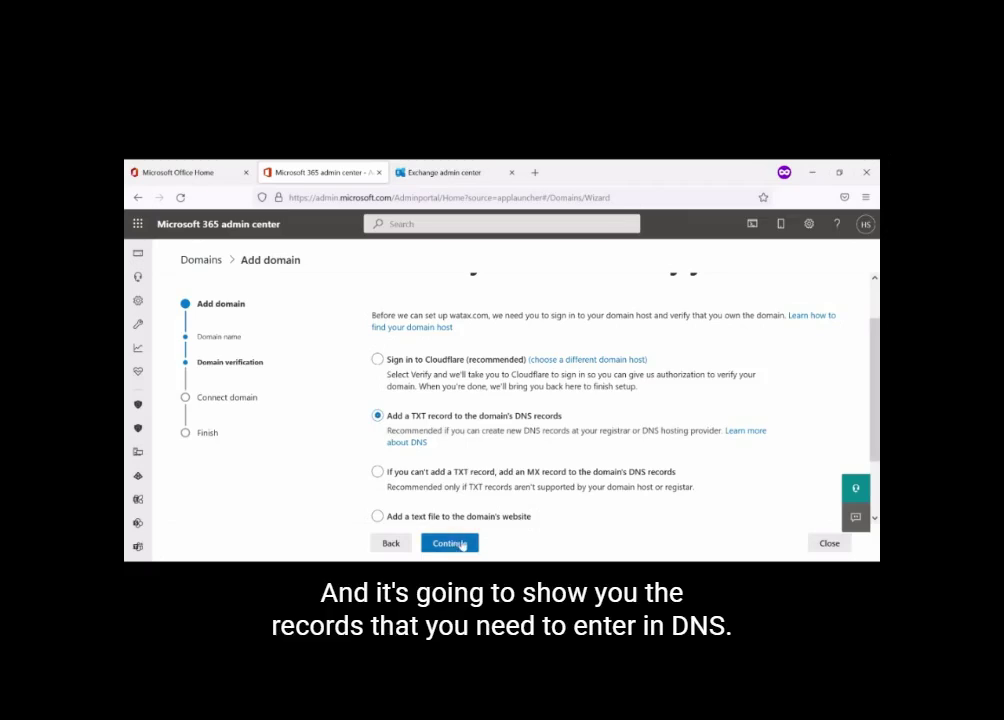
click(462, 544)
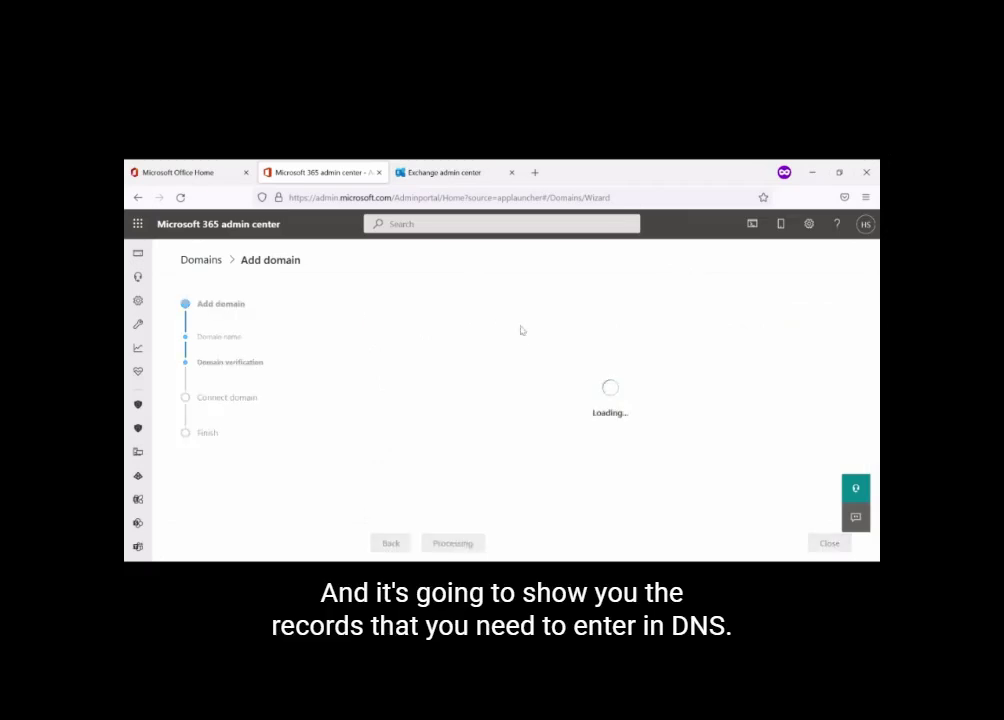
Step: Select the TXT record name, value and TTL shown for watax.com
scroll(571, 455, down, 2)
scroll(571, 455, down, 1)
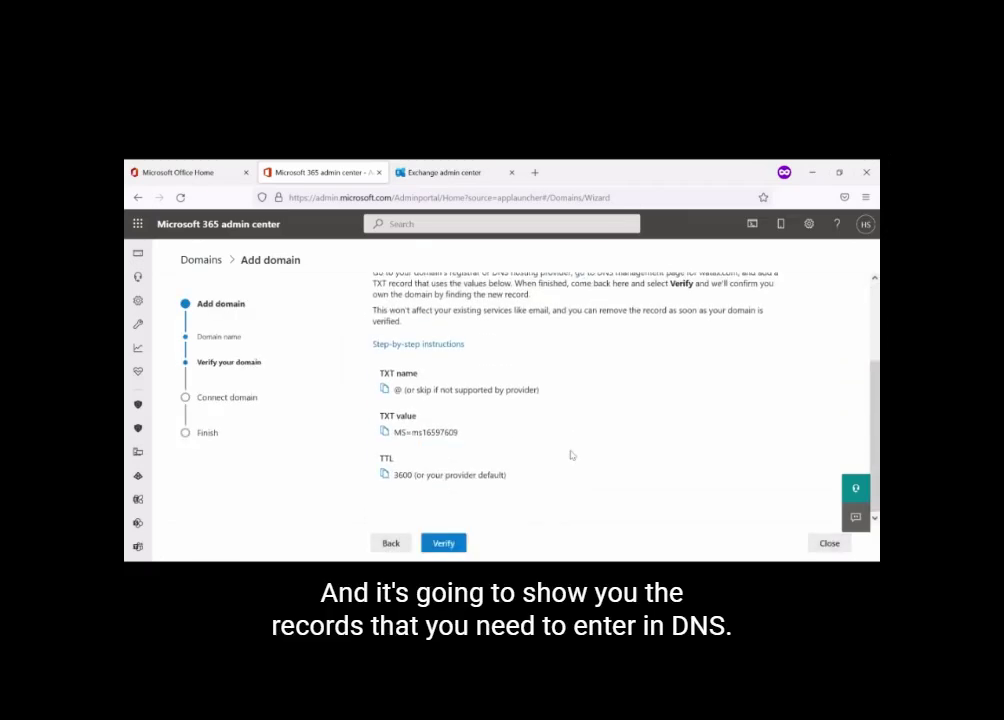
drag(383, 381, 512, 483)
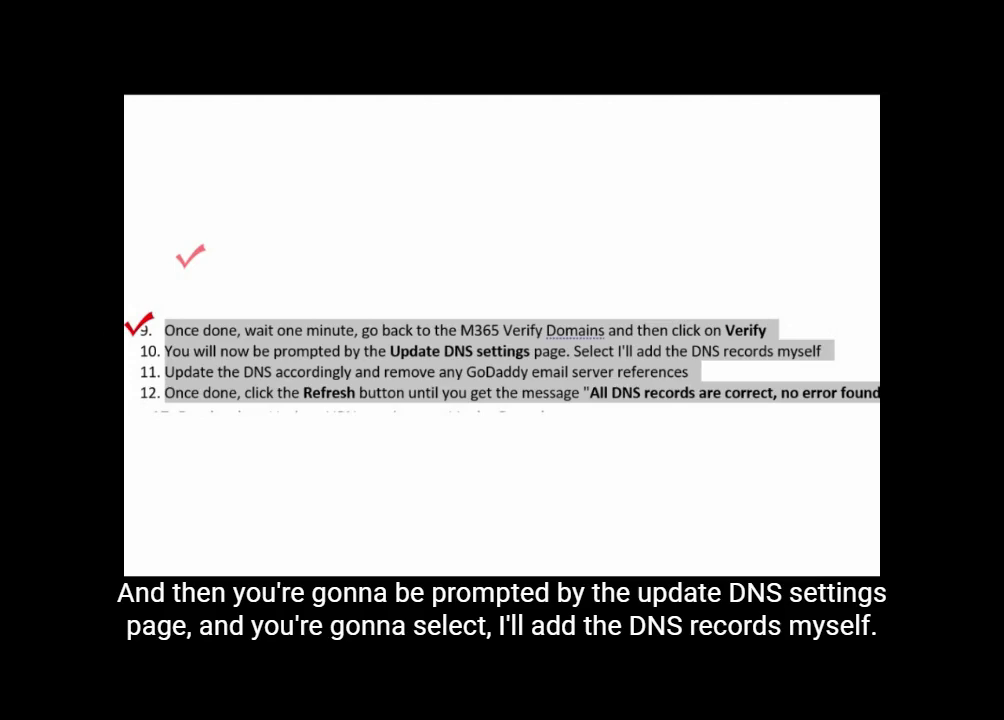
Step: Stamp red check marks beside steps 10 and 11 in the Word checklist
drag(127, 342, 151, 334)
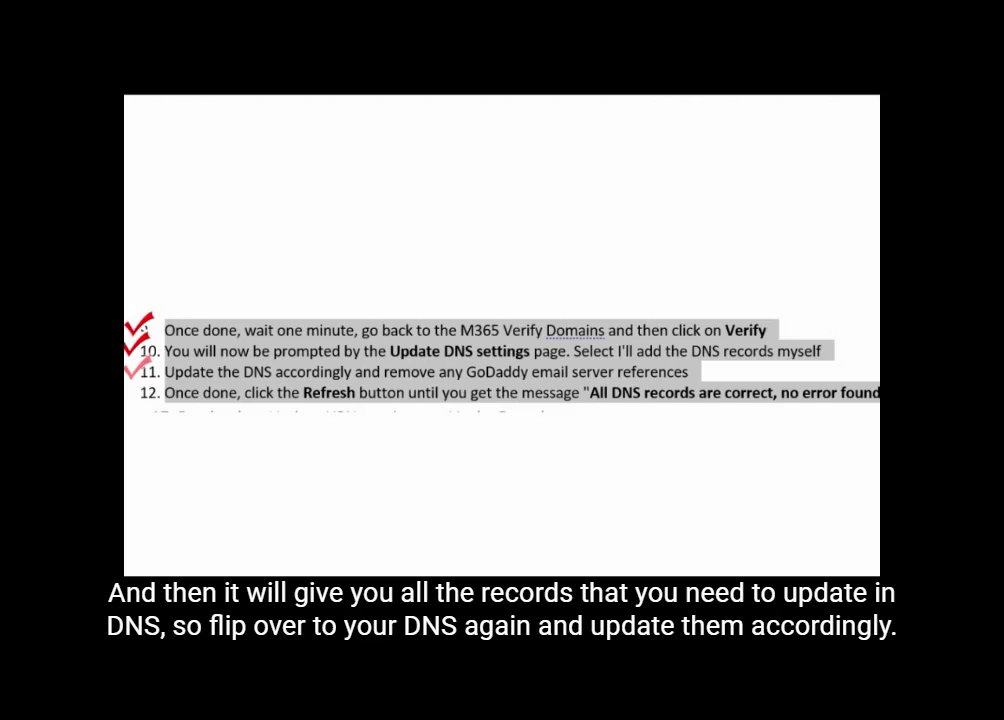
click(137, 368)
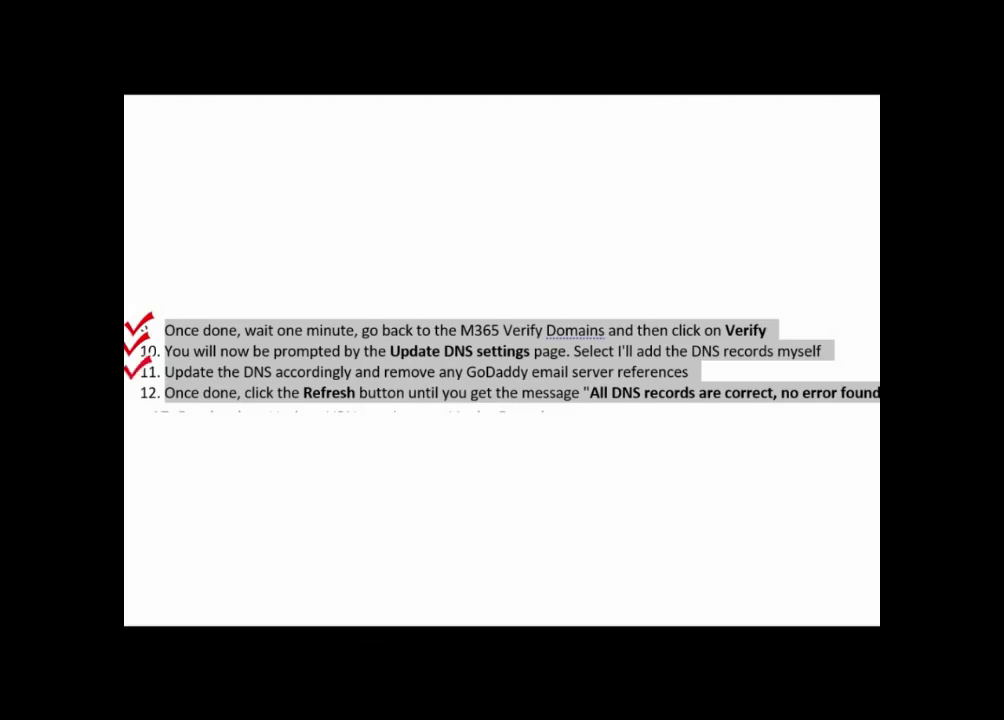
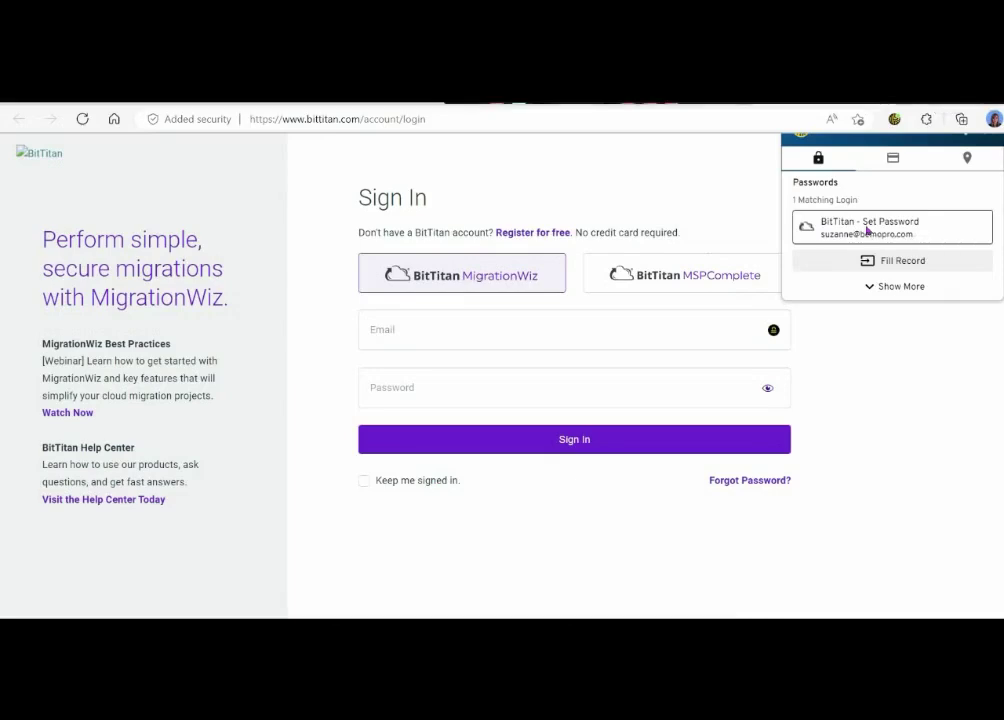
Step: Sign in with the saved login and open the BEMO GoDaddy Migration project's domain address settings
click(868, 234)
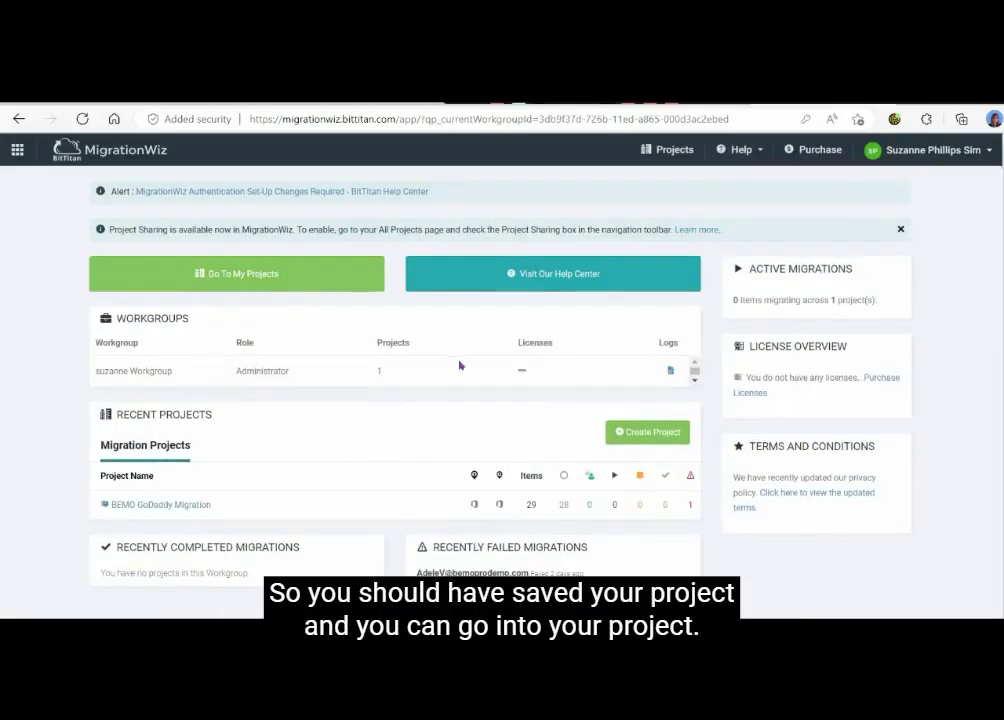
click(254, 286)
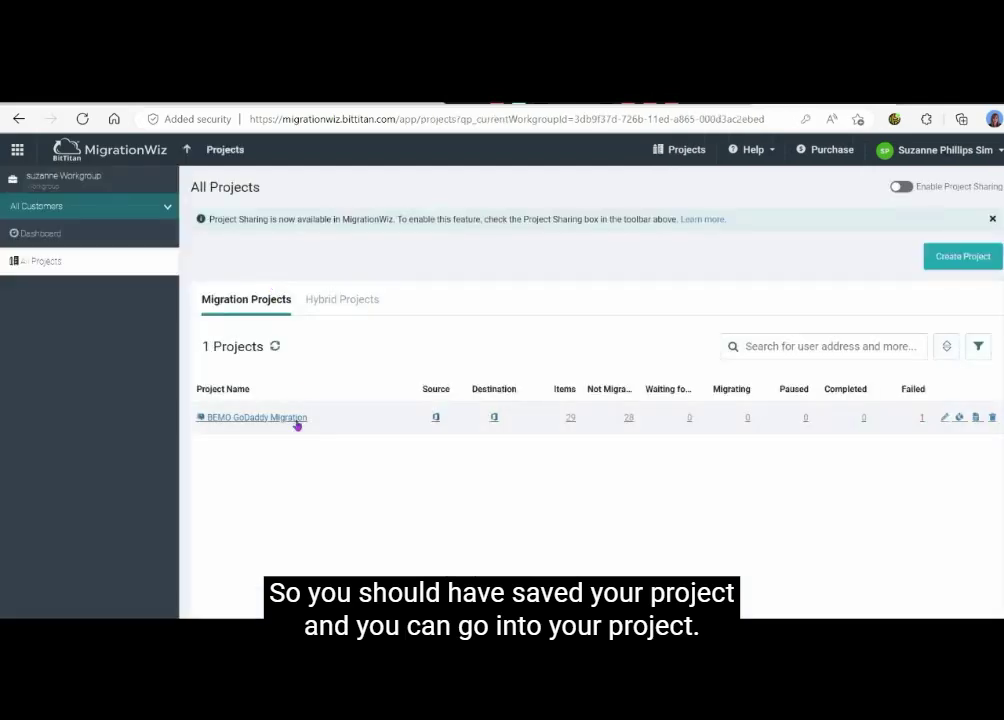
click(292, 418)
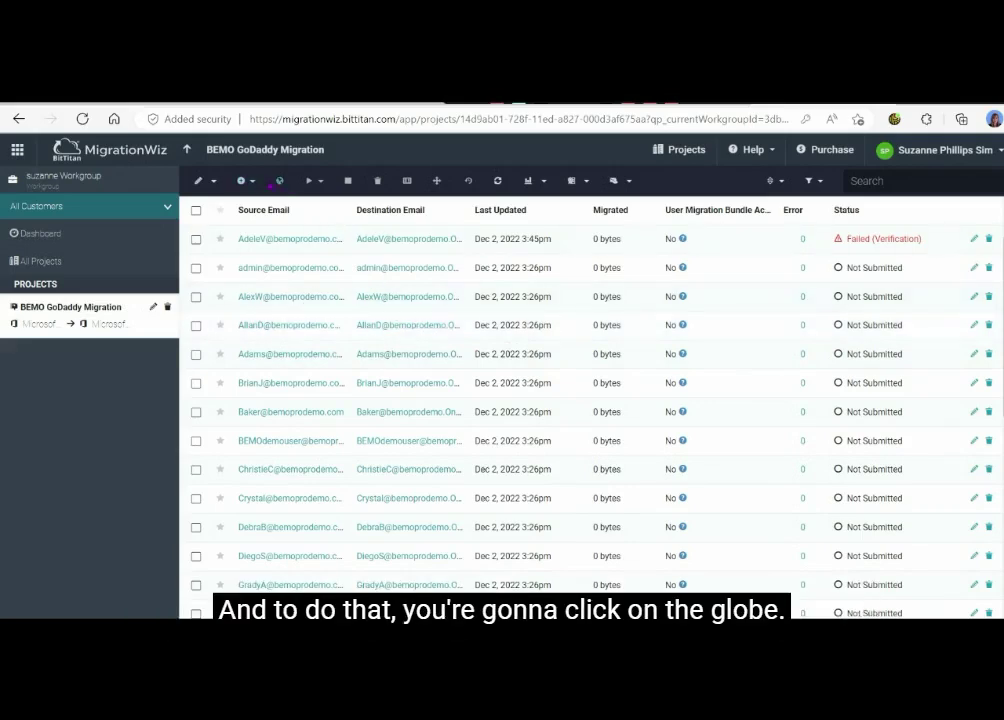
click(280, 181)
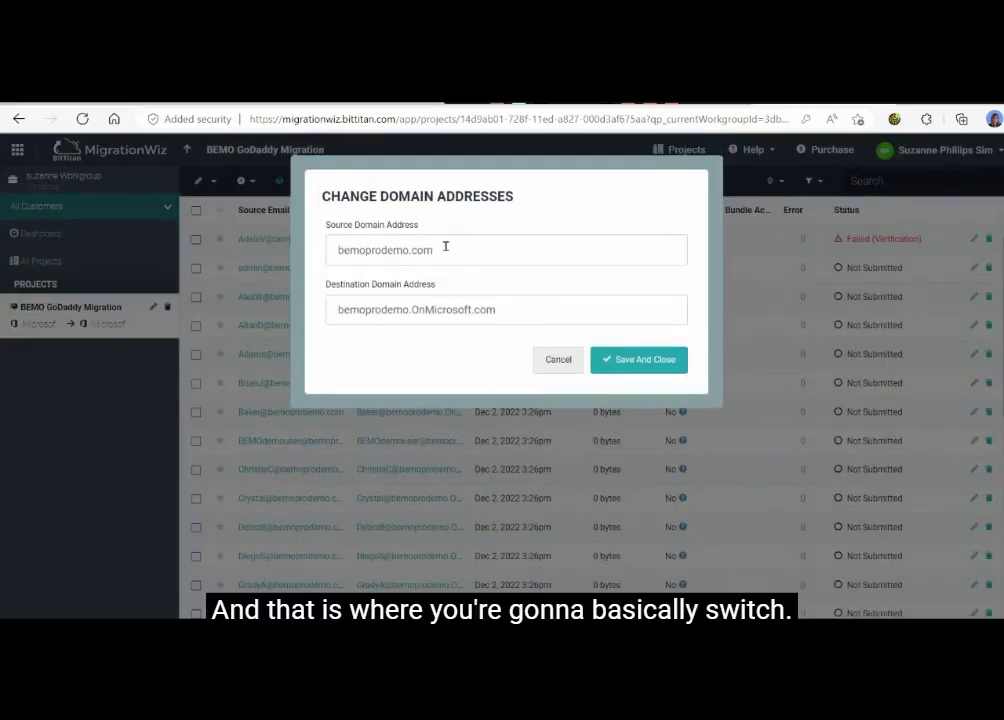
Step: Set the source domain to net59283764.onmicrosoft.com and the destination to bemoprodemo.com
drag(446, 247, 300, 226)
key(ctrl+c)
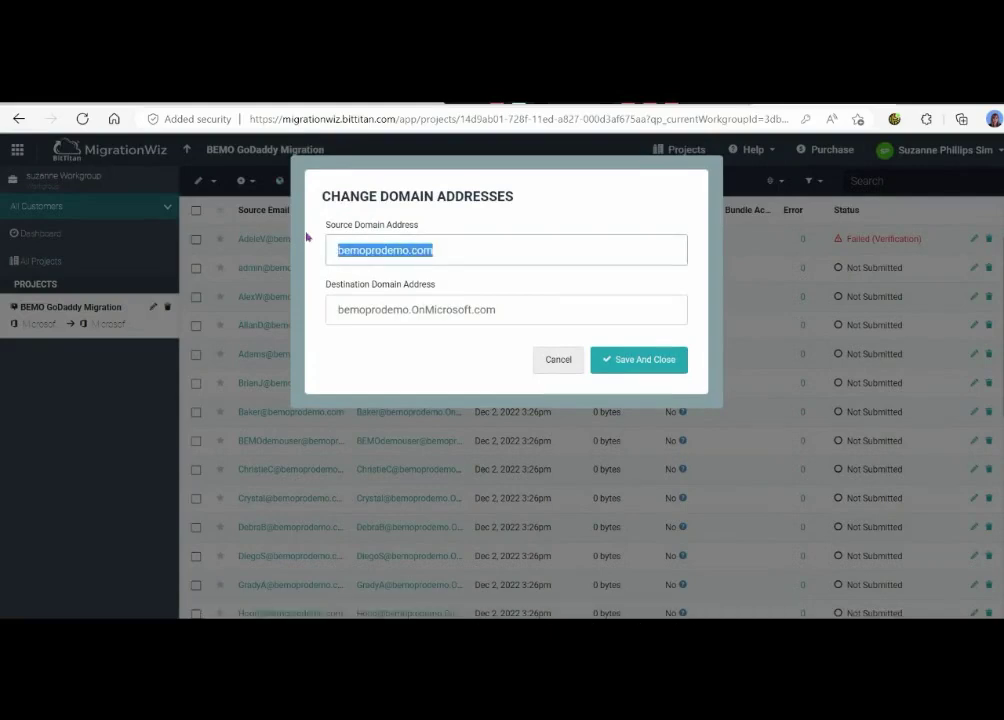
key(BackSpace)
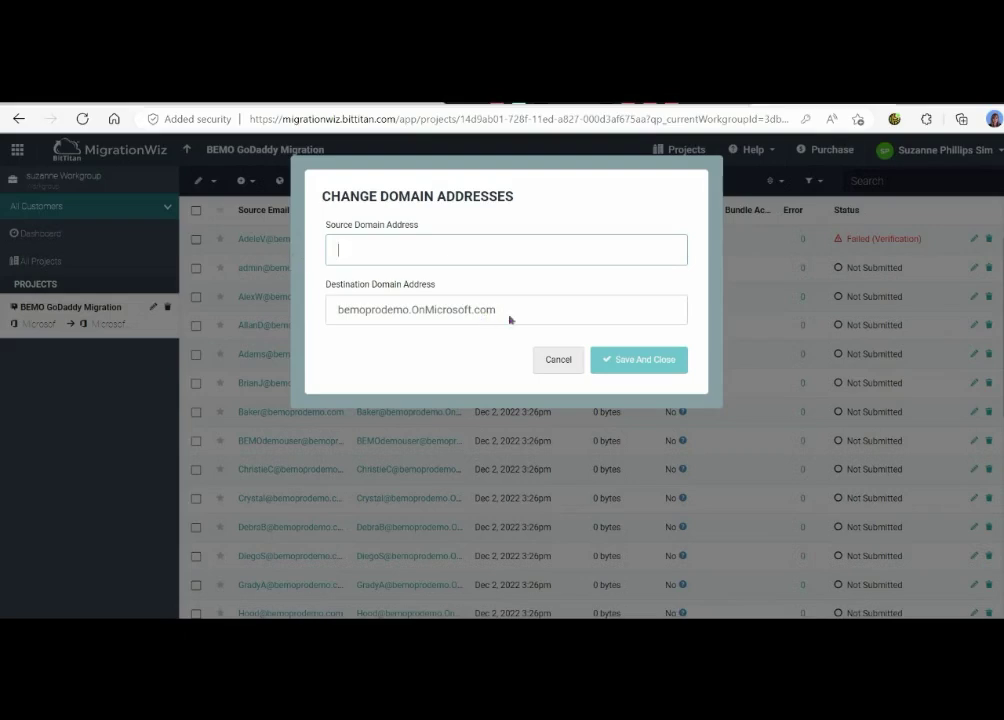
drag(511, 316, 304, 289)
key(ctrl+v)
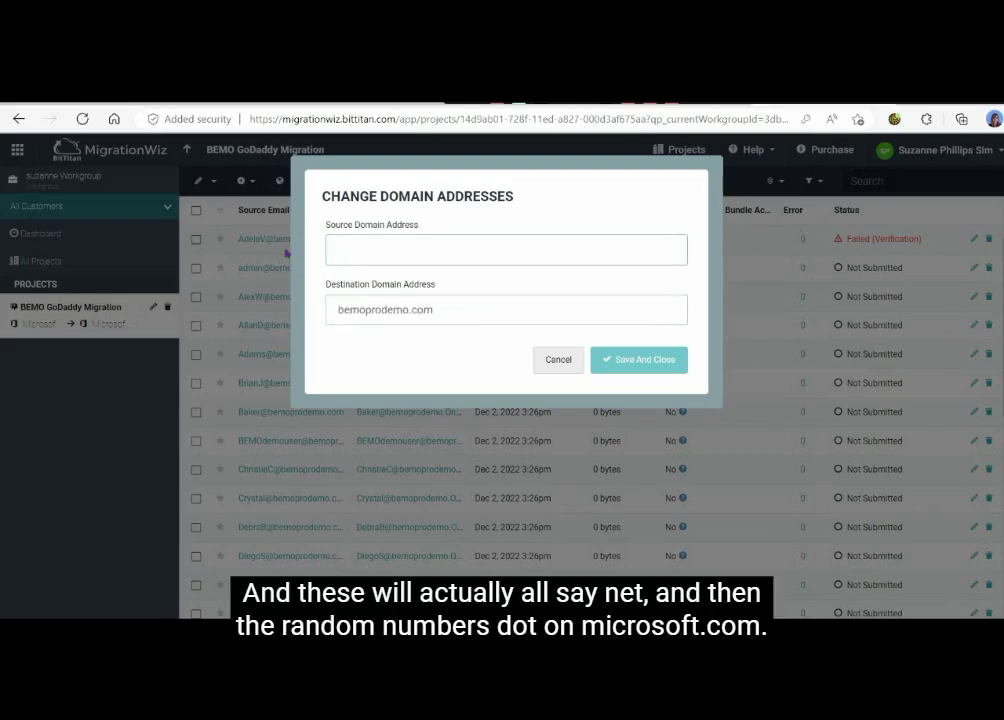
click(355, 245)
text(net)
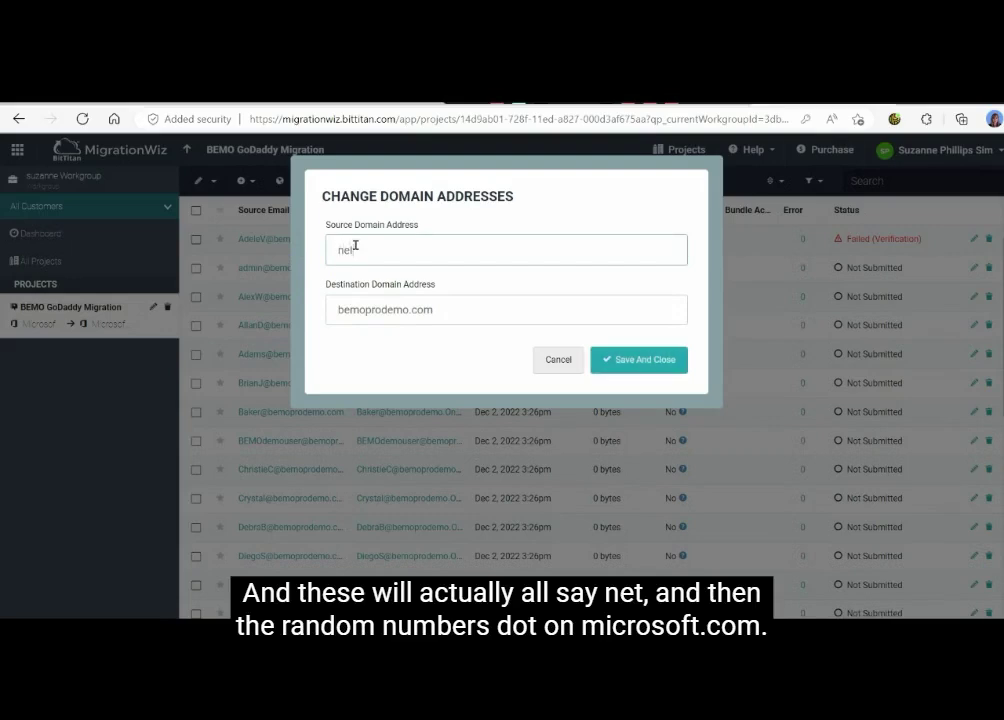
text(59283764.onmicro)
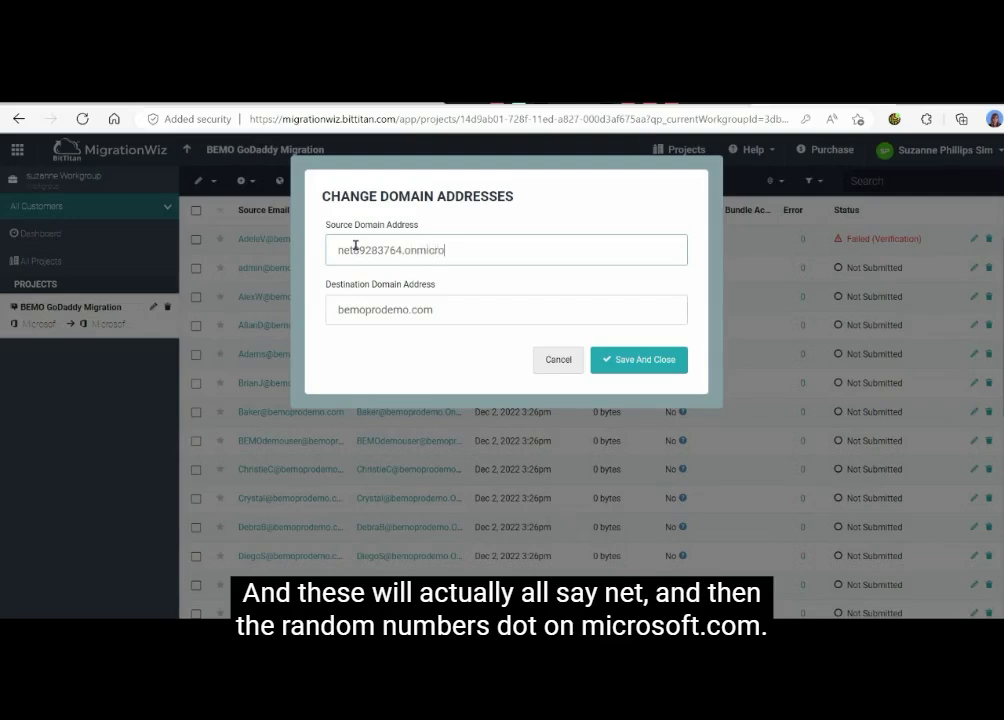
text(soft.com)
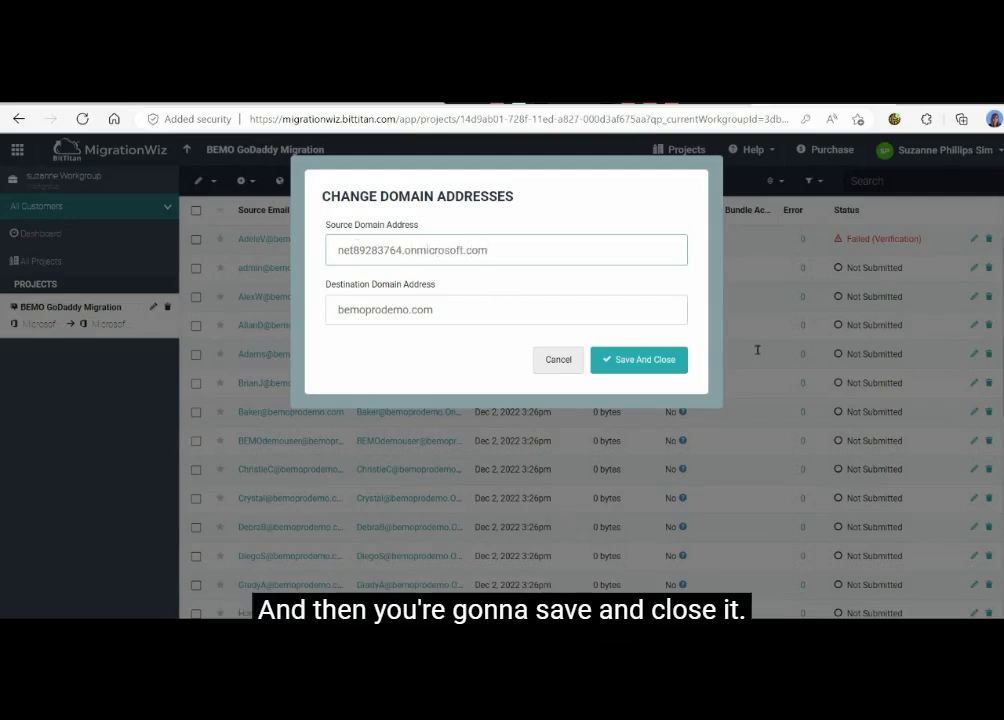
click(577, 365)
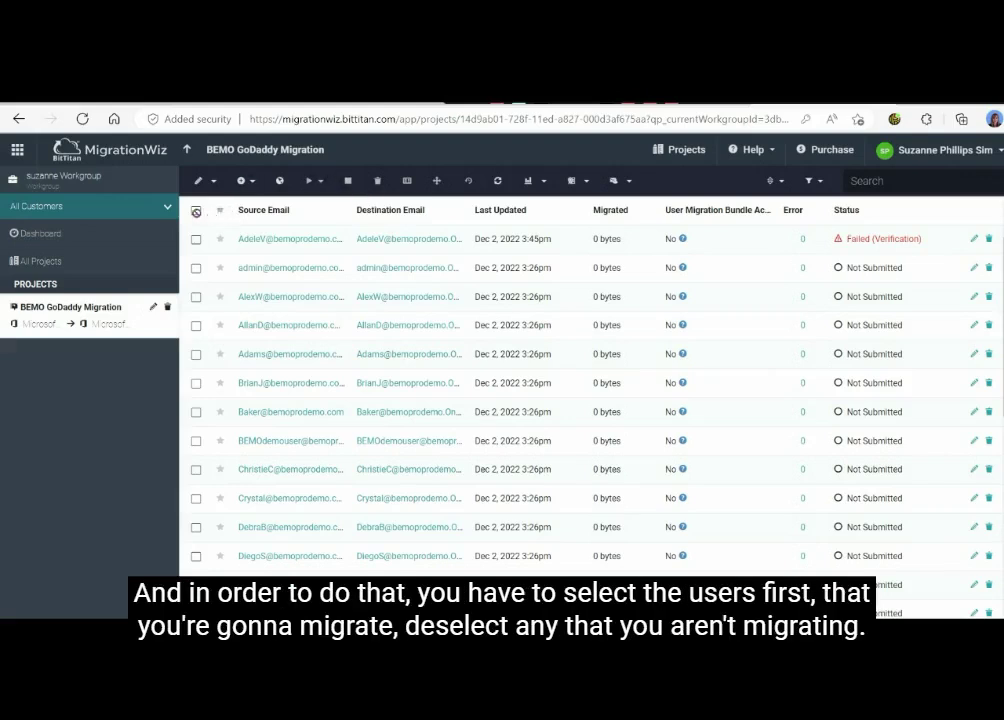
Step: Select all users in the project and start a Full Migration pass for them
click(197, 212)
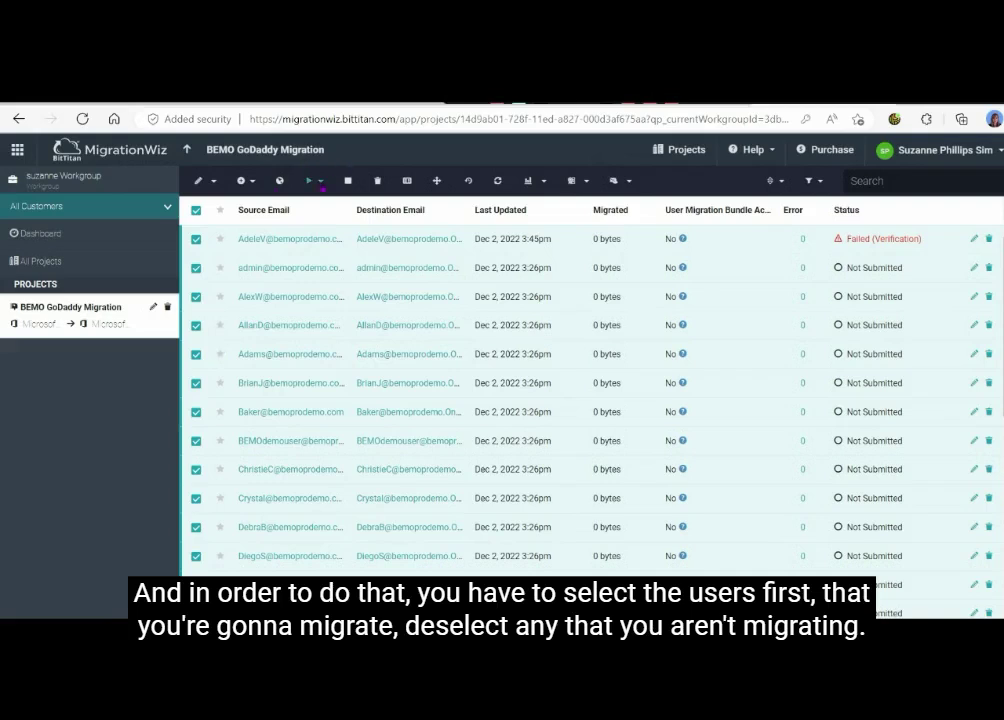
click(316, 181)
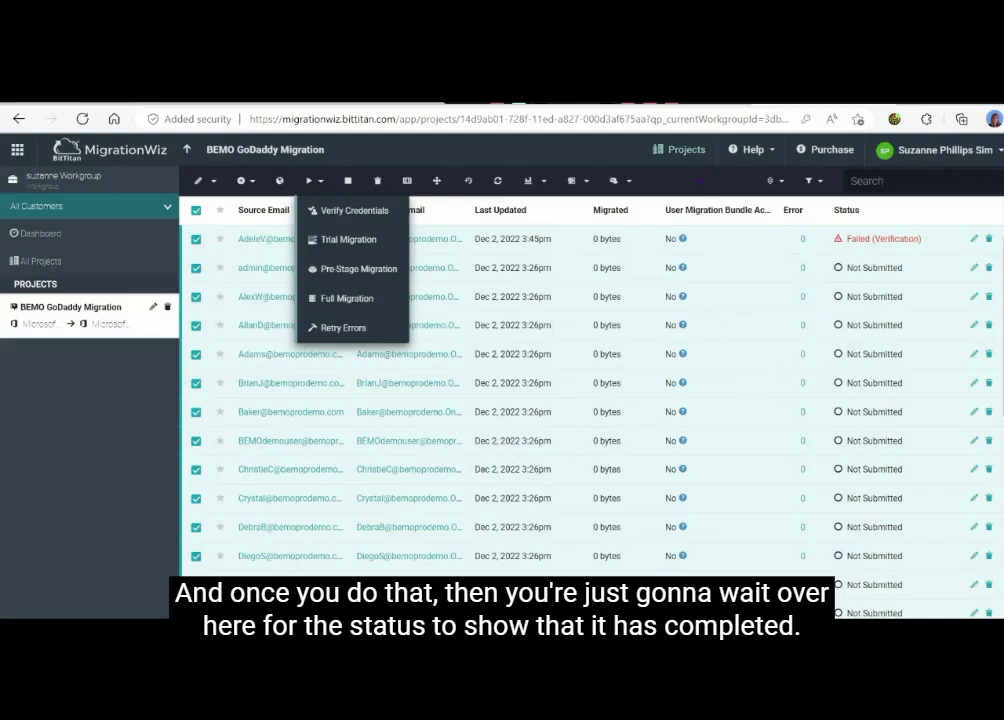
click(706, 186)
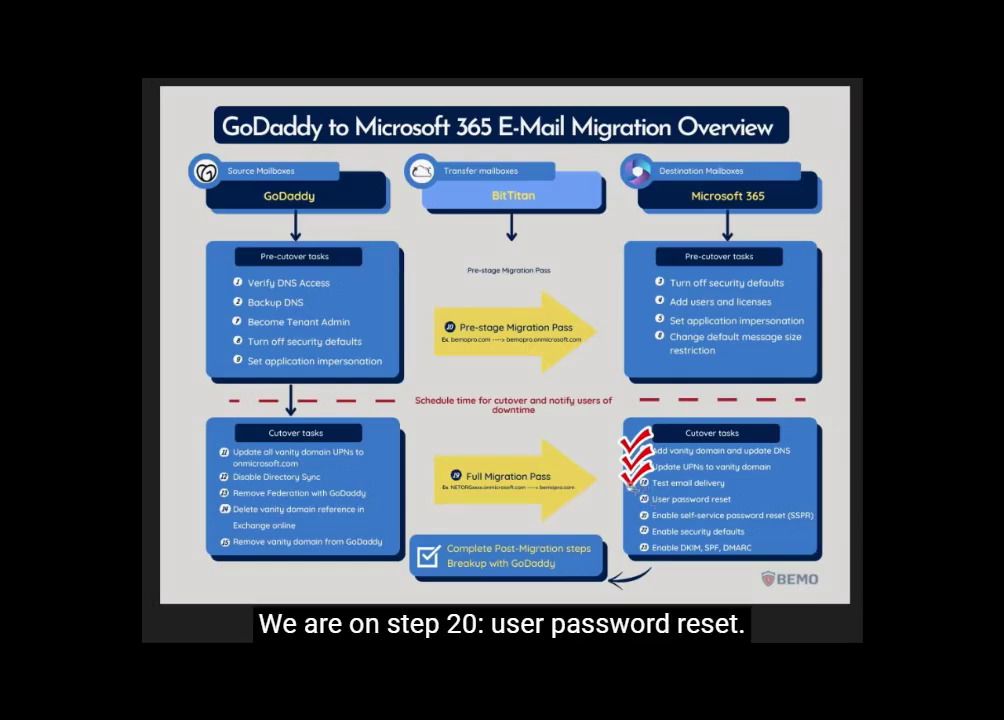
Step: Draw a red rectangle around 'User password reset' in the Cutover tasks list
drag(632, 490, 757, 506)
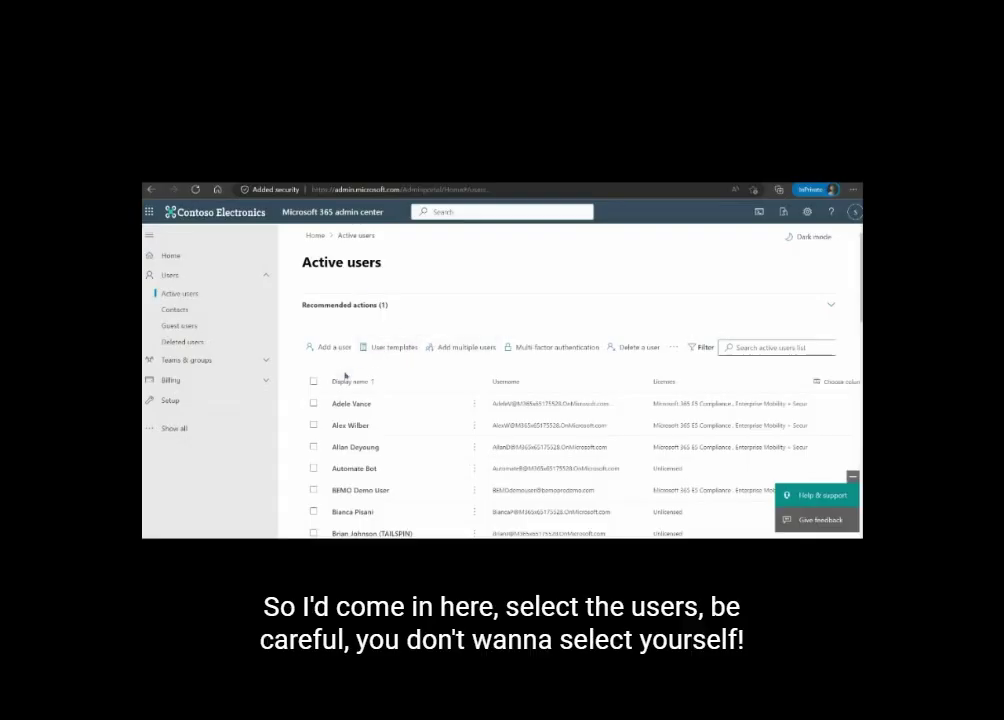
Step: Select all active users except one, leaving 36 users selected
click(313, 383)
scroll(380, 382, down, 1)
scroll(380, 383, down, 10)
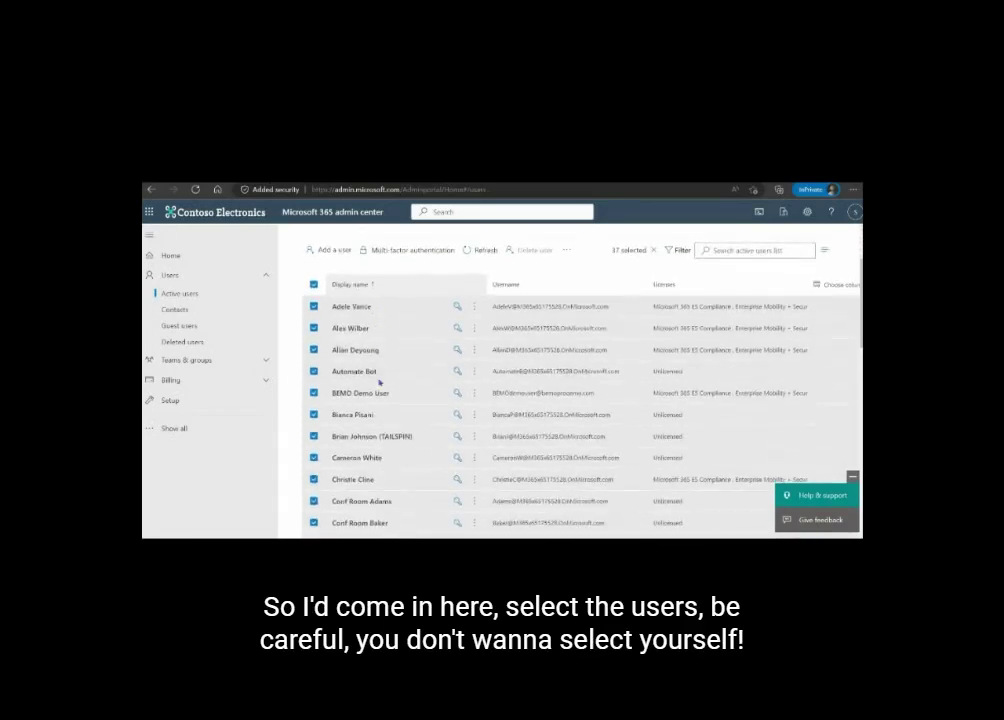
click(380, 383)
scroll(516, 369, up, 10)
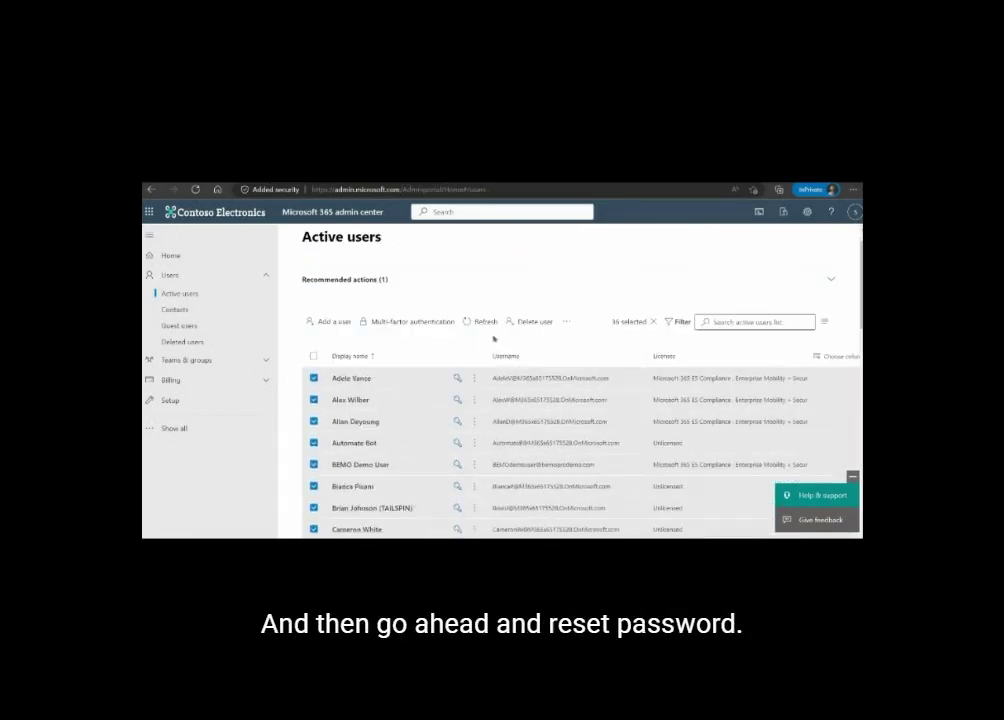
Step: Reset the 36 users' passwords to a manually entered password and email the sign-in info to the admin
click(570, 325)
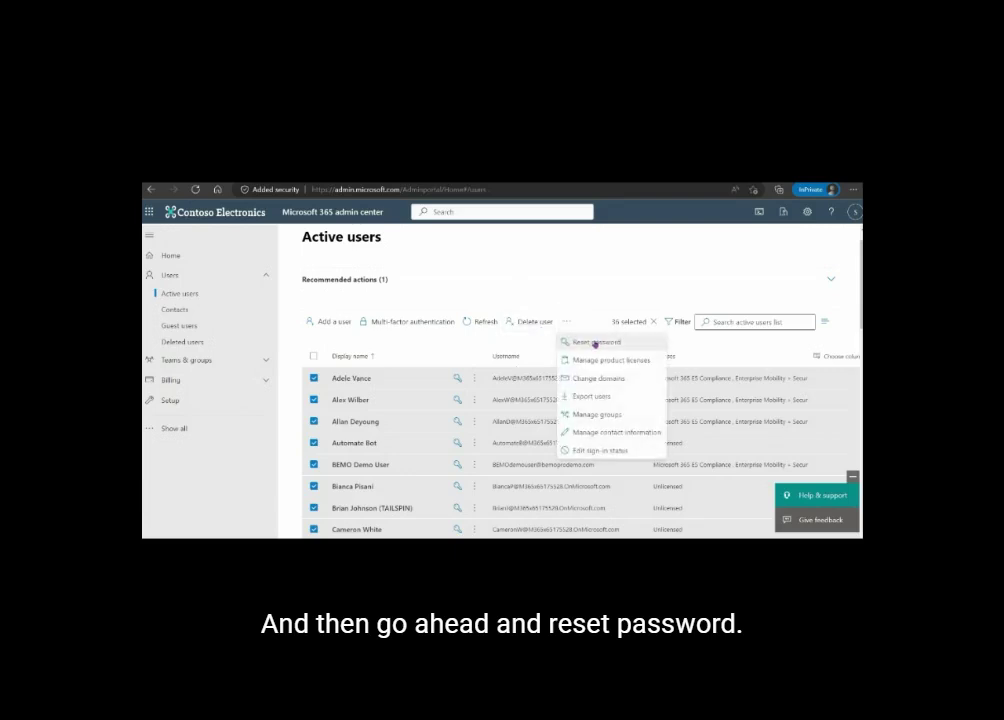
click(595, 343)
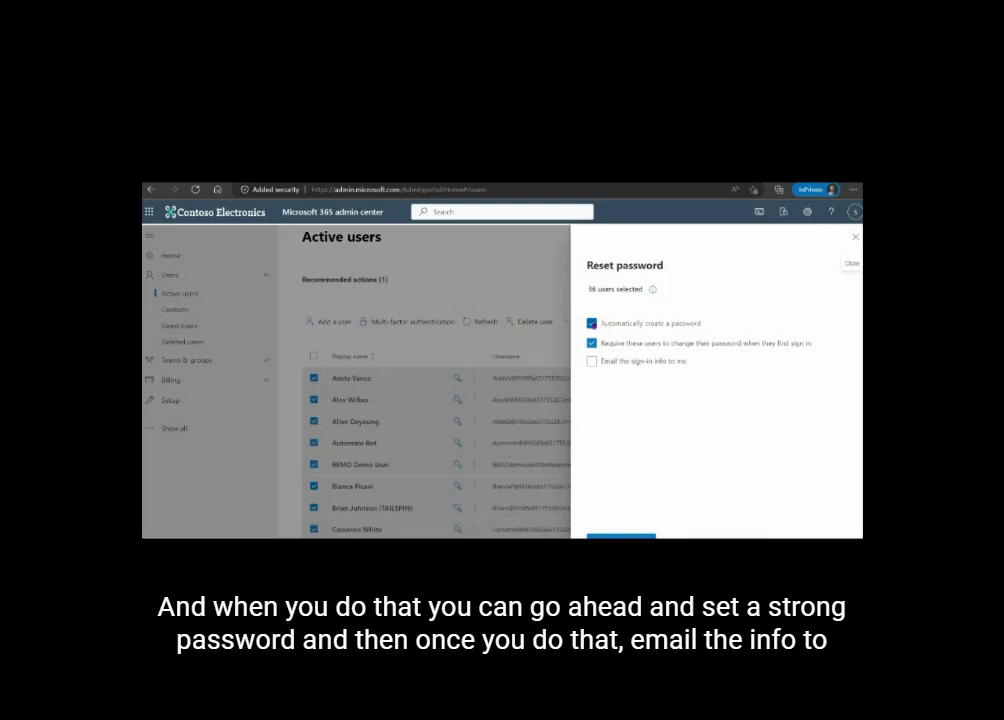
click(591, 324)
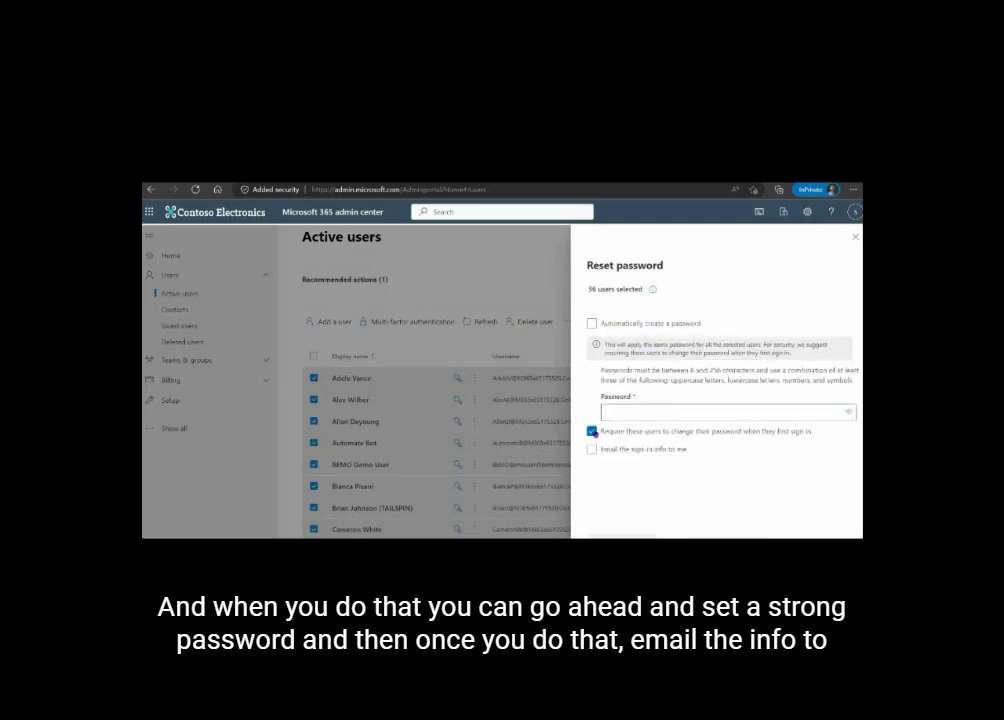
click(616, 412)
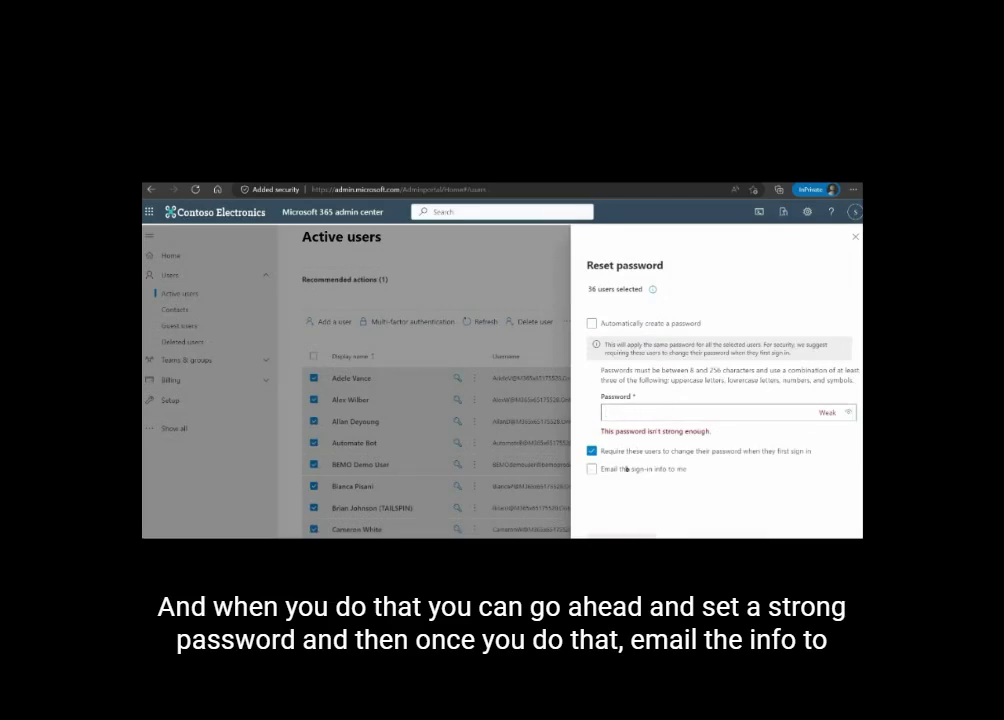
click(659, 469)
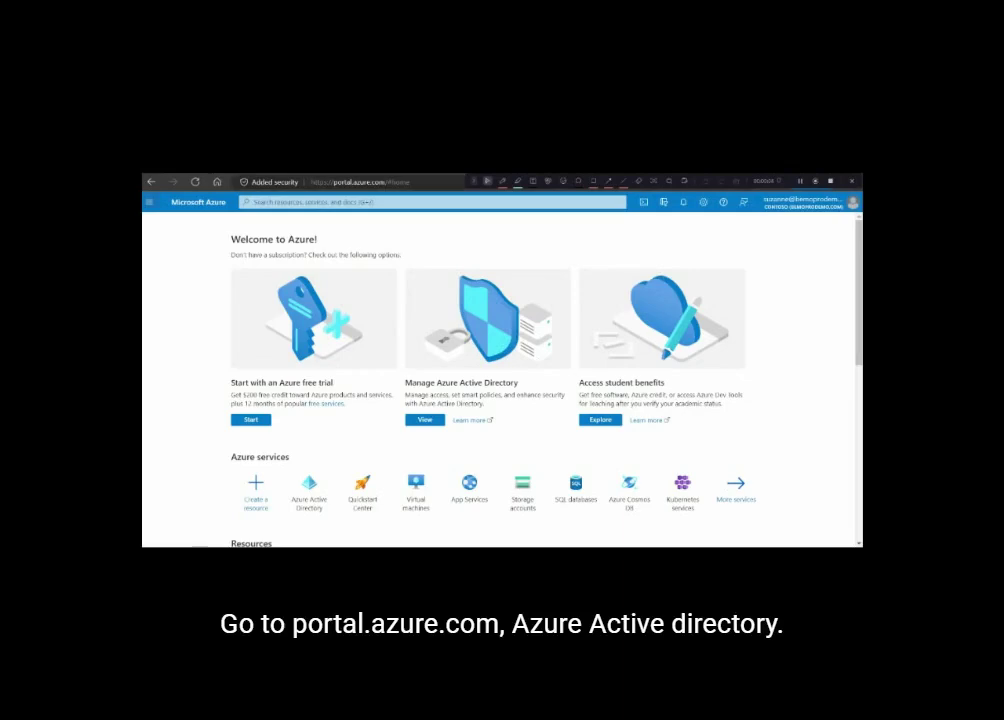
Step: In Azure Active Directory's Password reset settings, set self-service password reset to All
click(149, 202)
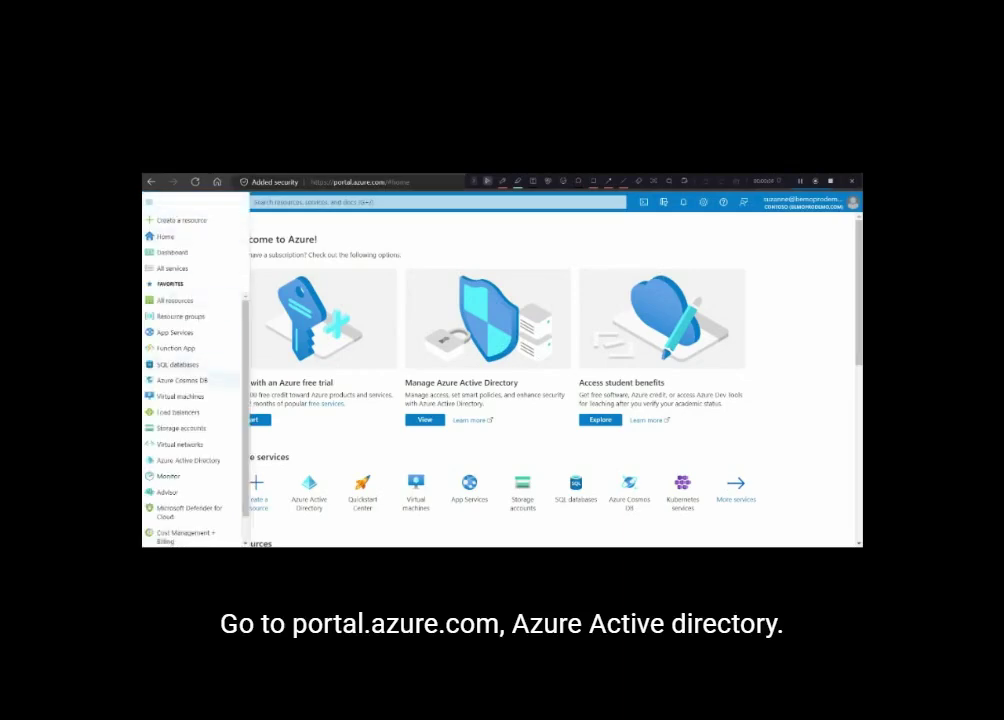
click(186, 460)
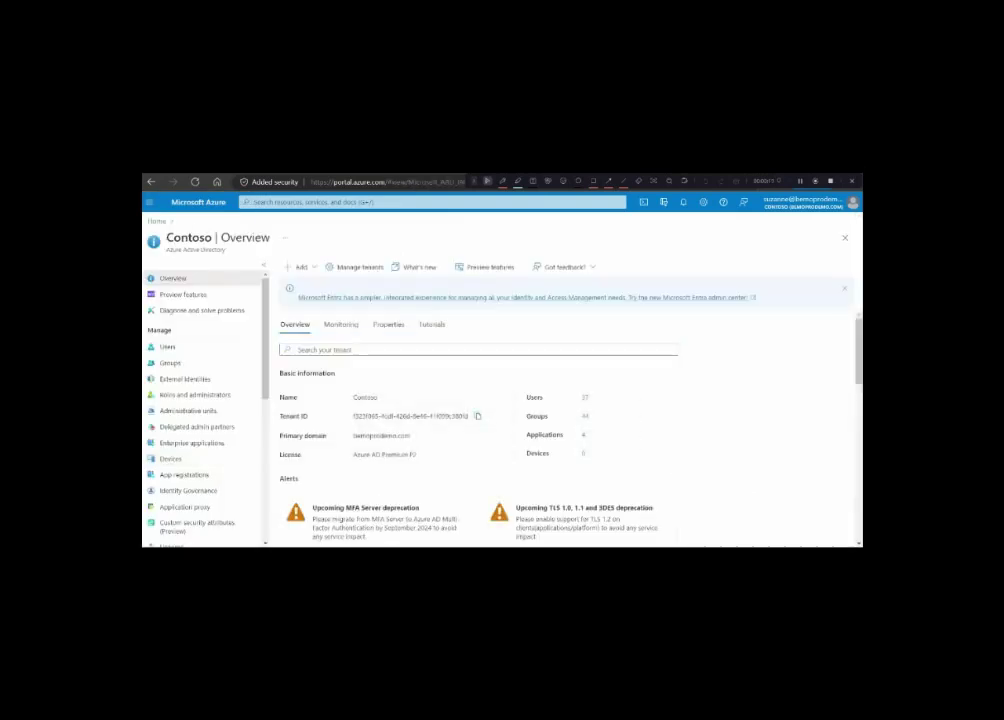
scroll(205, 410, down, 5)
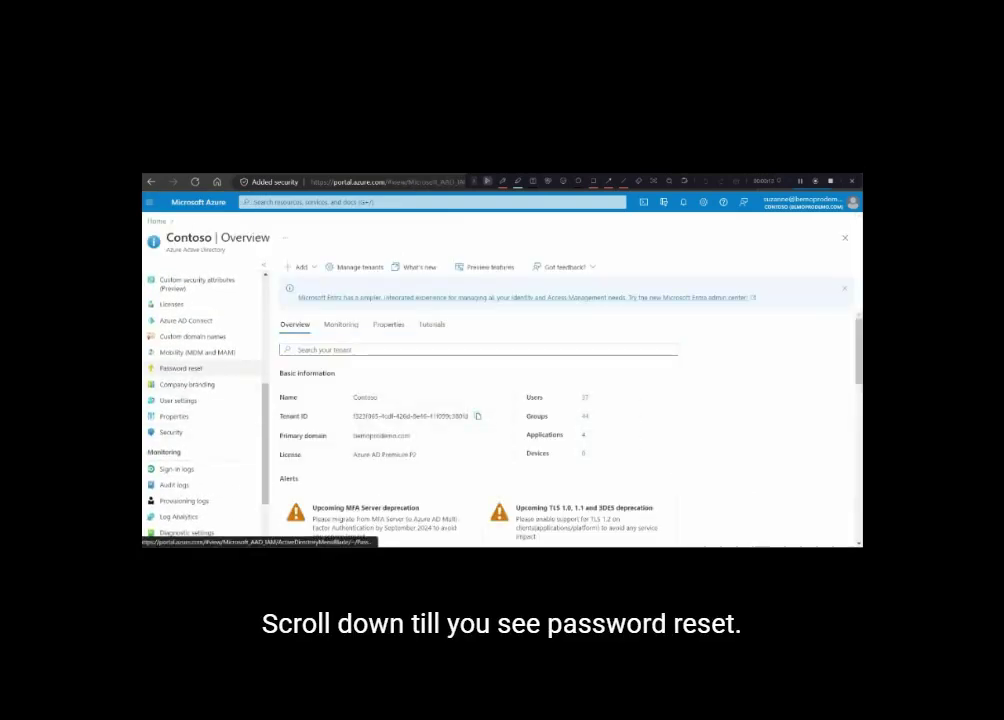
click(180, 368)
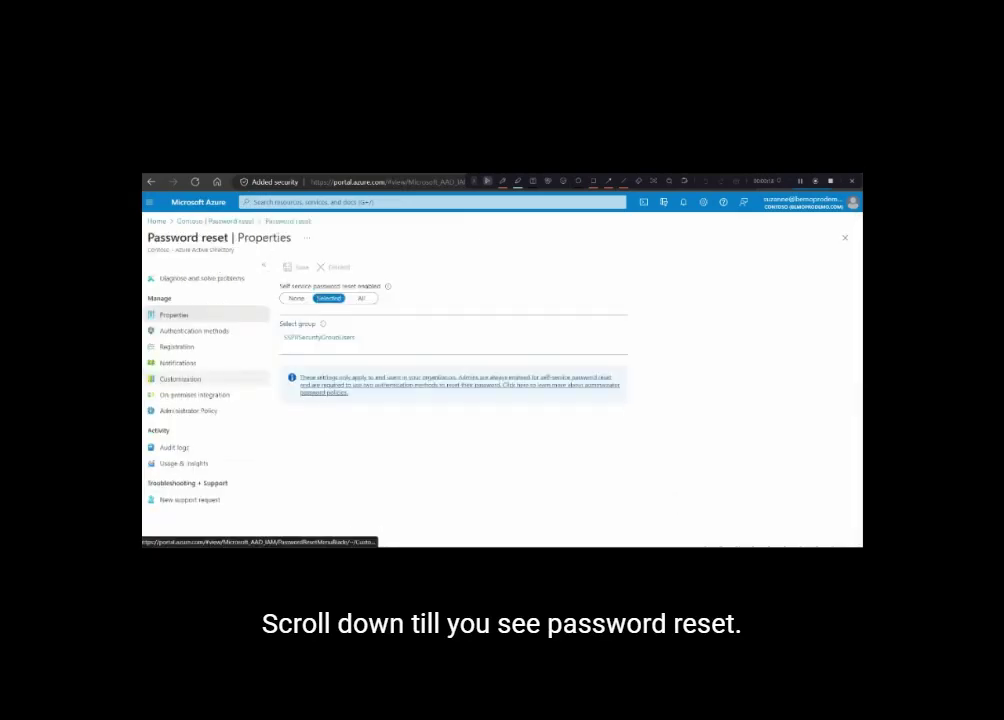
click(361, 298)
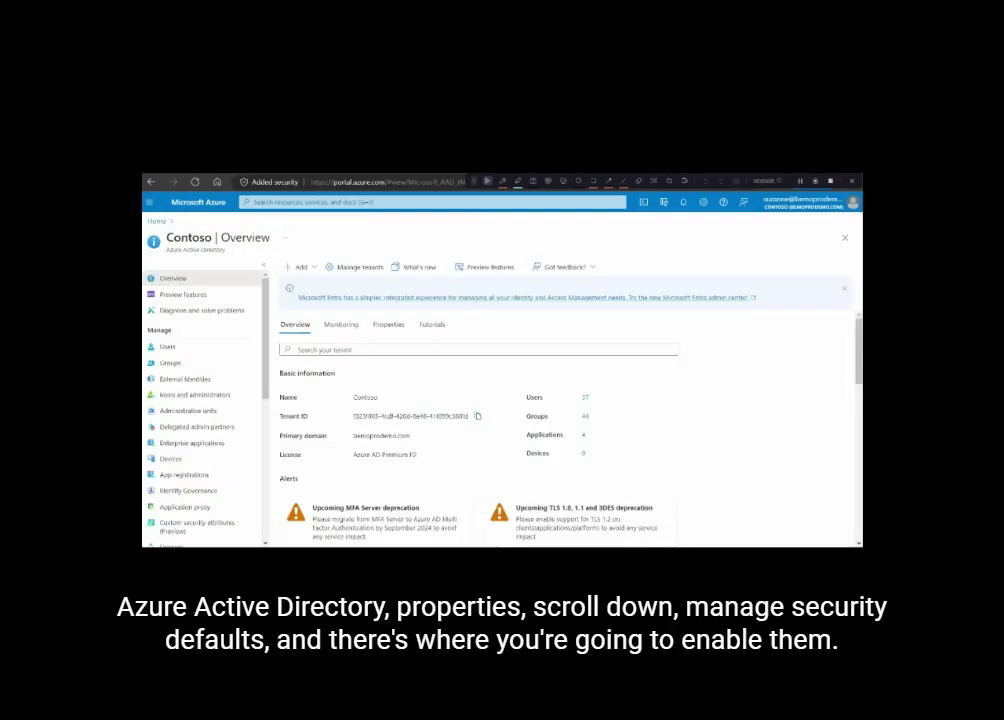
Step: Open the Contoso directory's Properties and choose Manage security defaults
scroll(200, 400, down, 1)
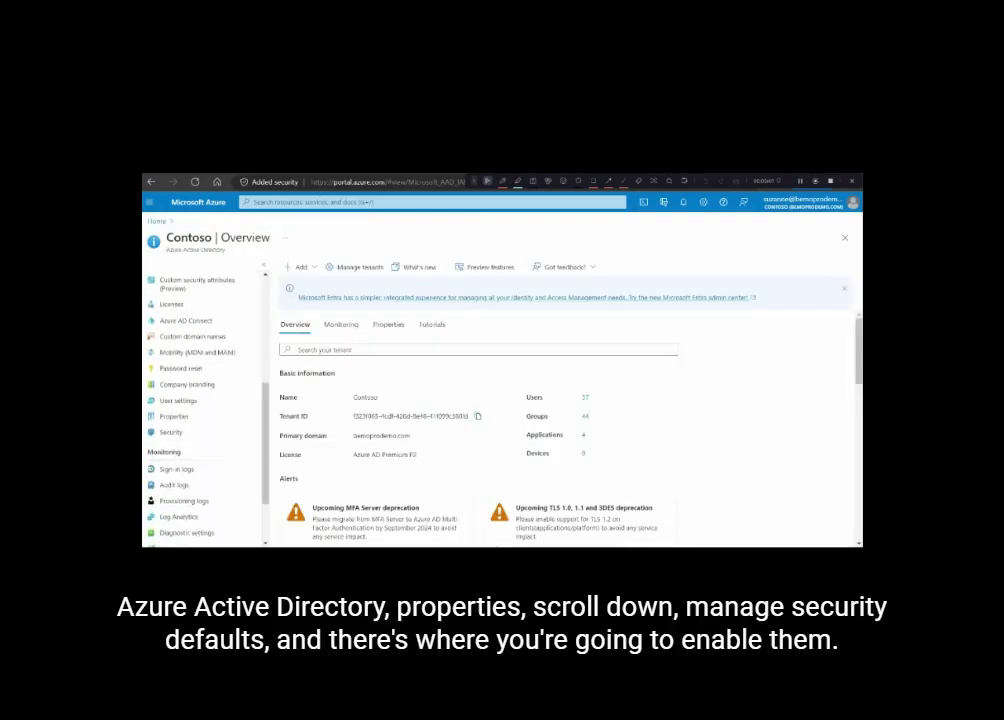
click(176, 416)
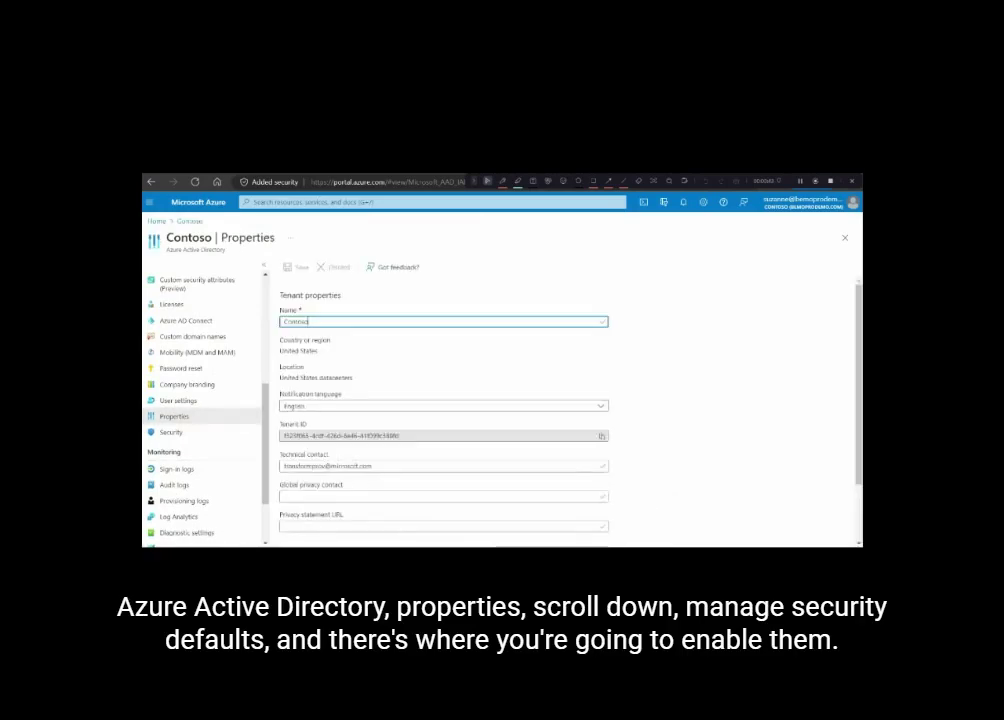
scroll(560, 420, down, 3)
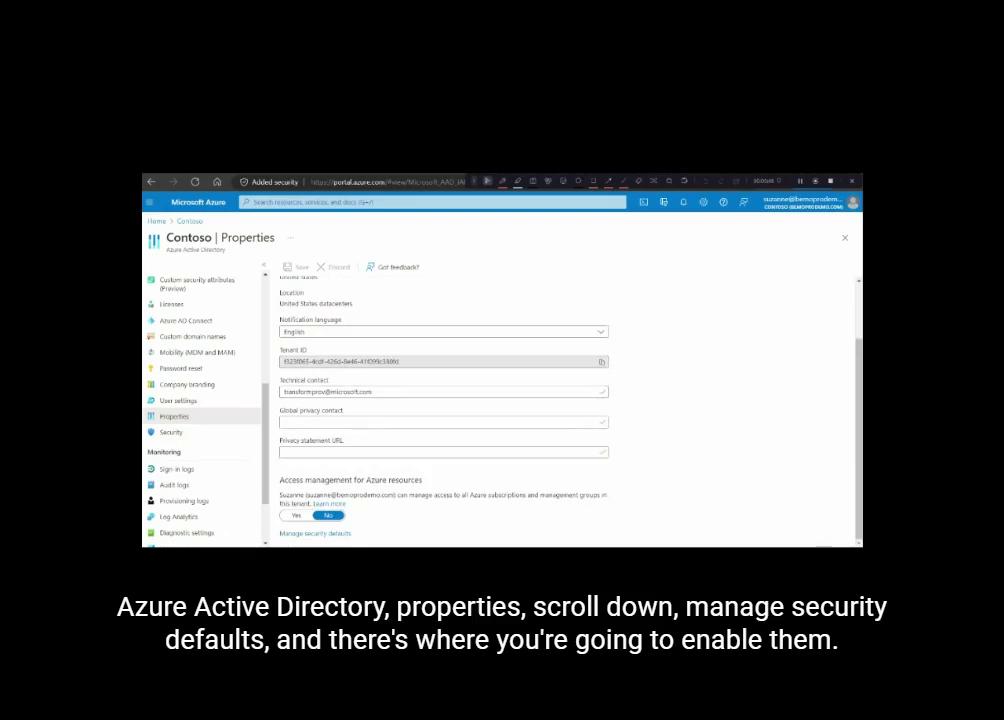
click(315, 534)
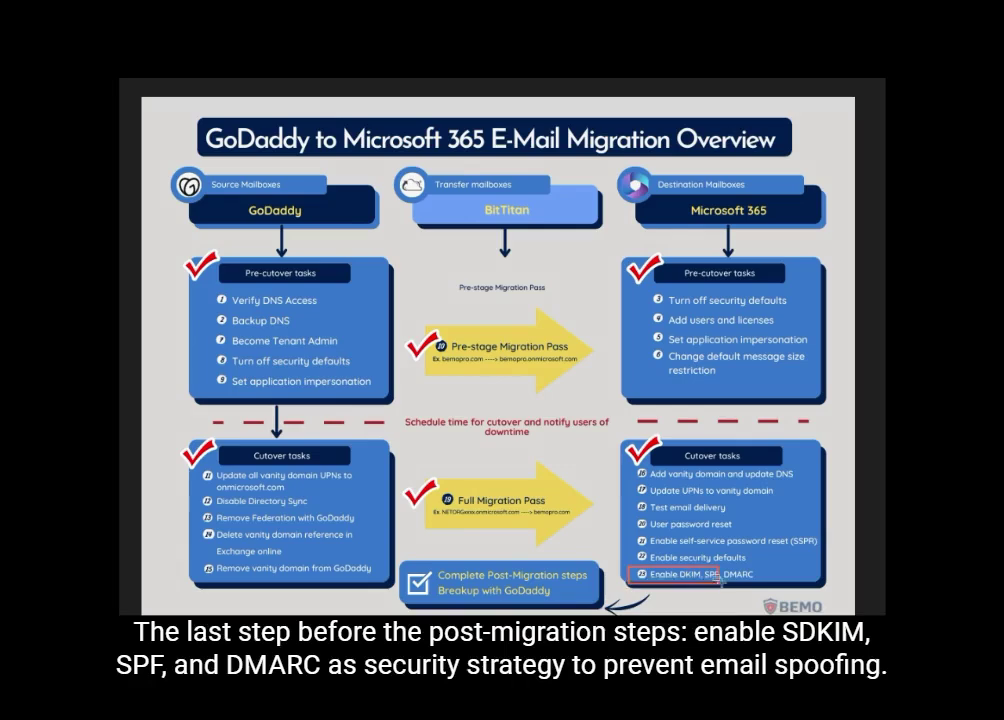
Step: Stretch the red rectangle to fully enclose 'Enable DKIM, SPF, DMARC'
drag(720, 580, 764, 579)
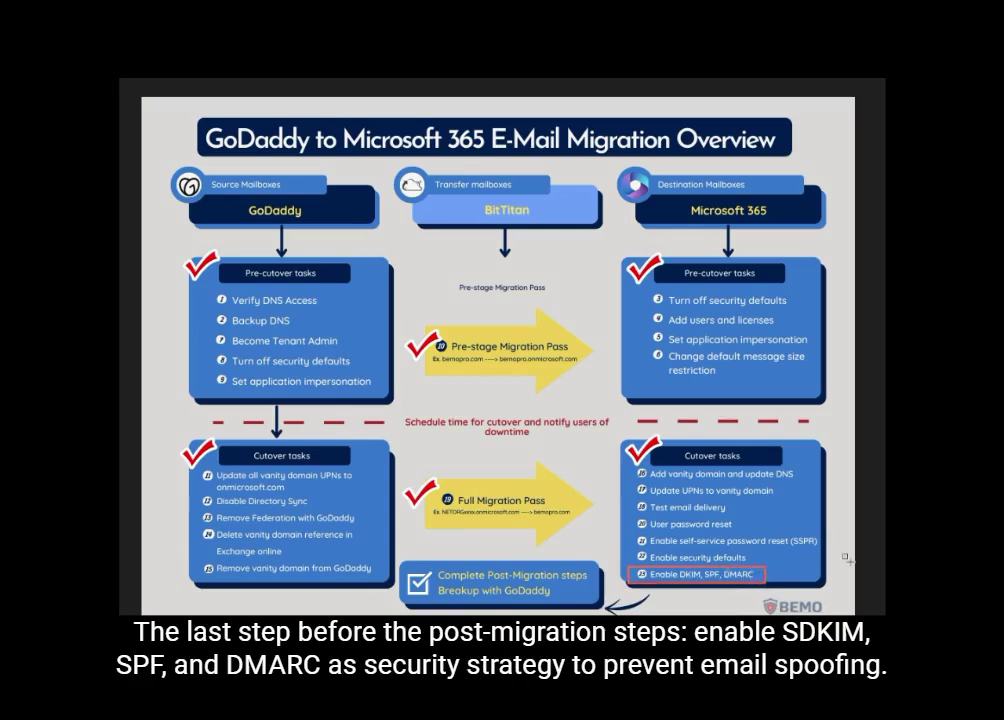